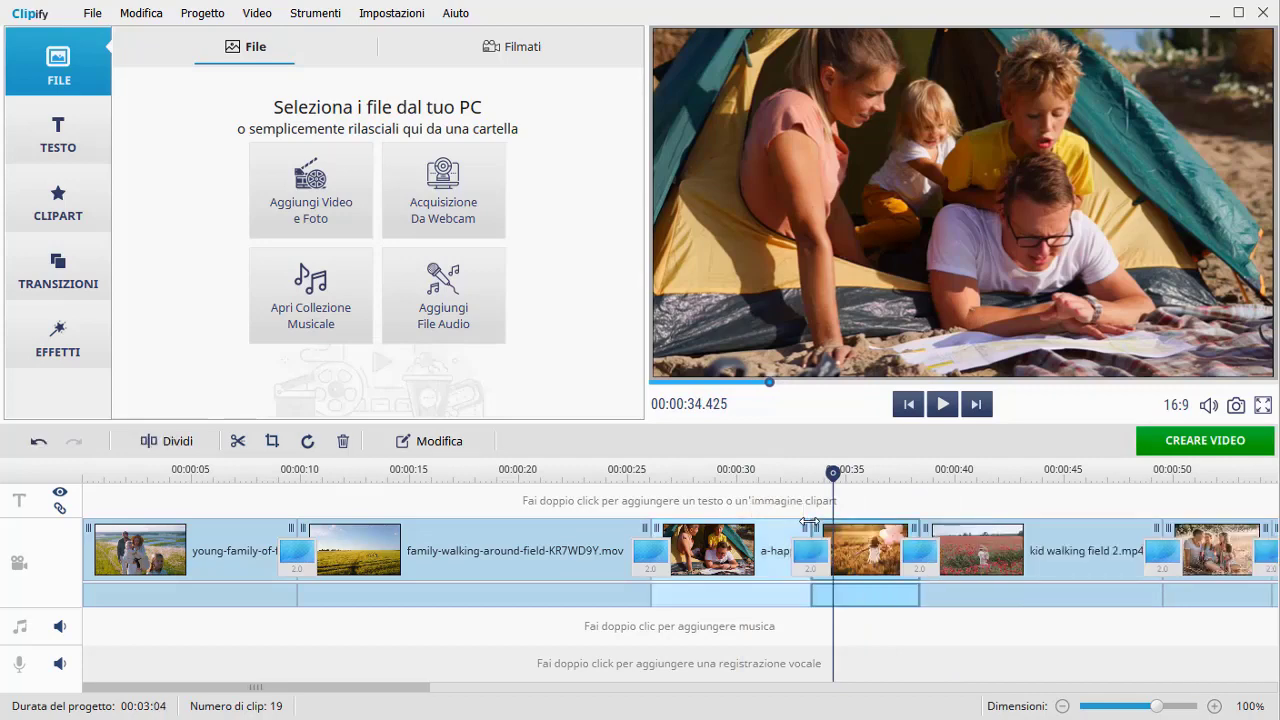
# Undo the last shortening of the tent family clip and set its trim range to about 00:00:02.102 - 00:00:11.936.
pyautogui.click(39, 444)
pyautogui.click(772, 478)
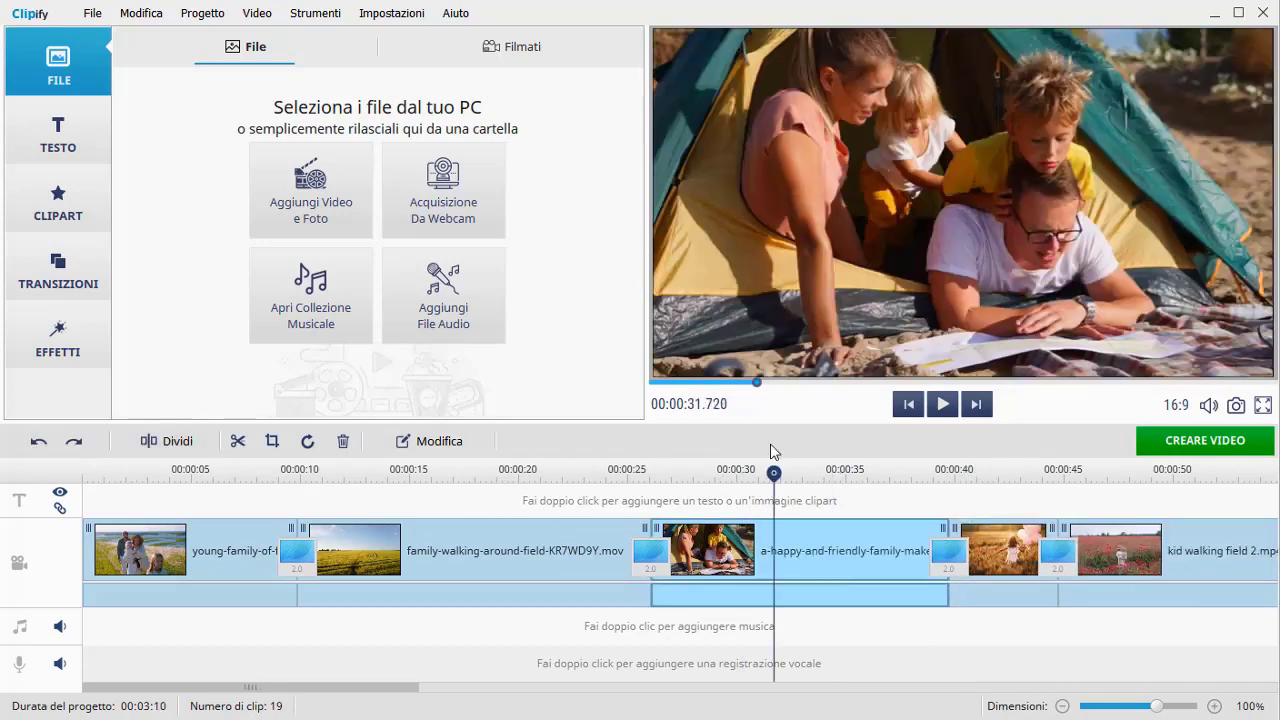
pyautogui.click(237, 441)
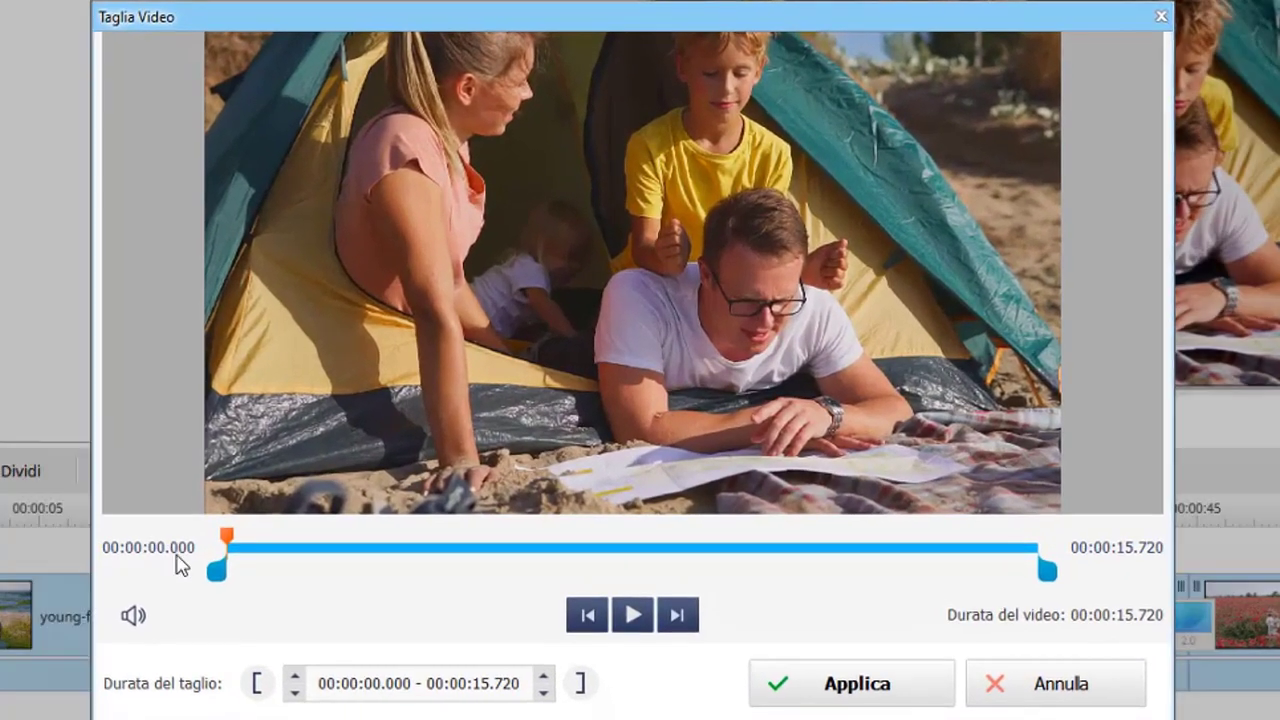
pyautogui.moveTo(216, 570); pyautogui.dragTo(326, 571)
pyautogui.moveTo(1046, 575); pyautogui.dragTo(850, 566)
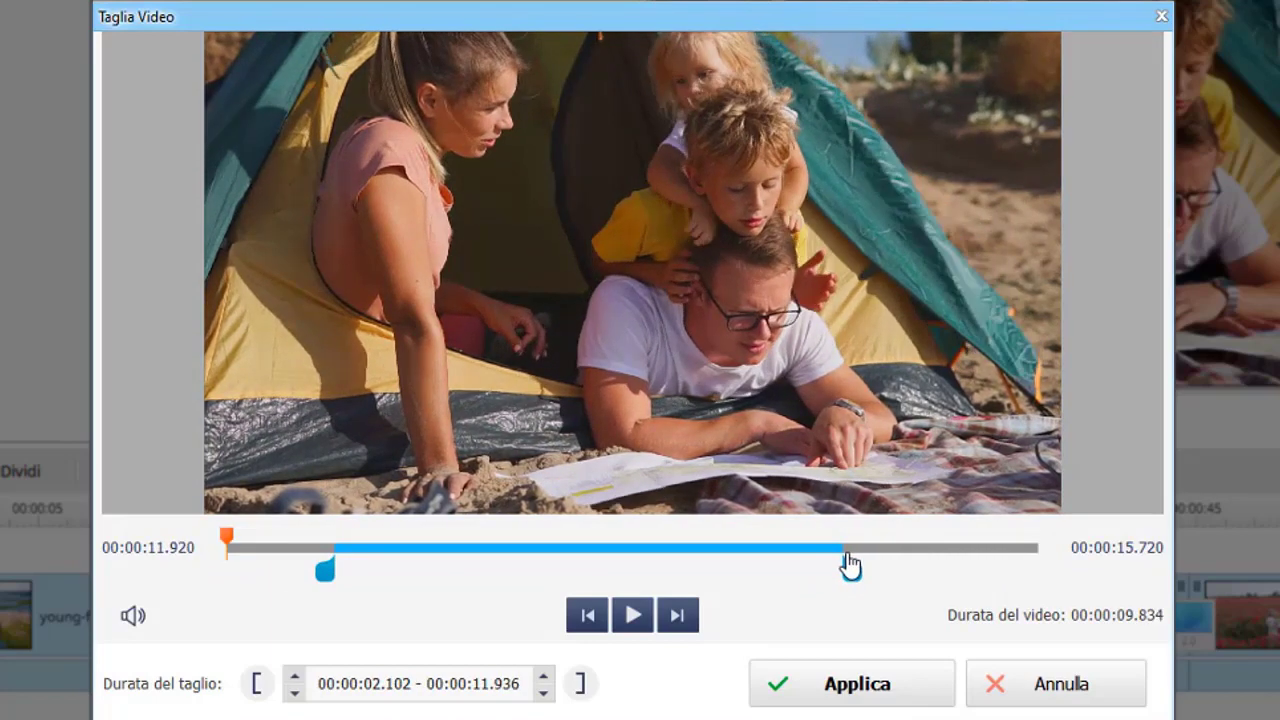
# Refine the tent clip's trim range to start at 00:00:02.560 and end at 00:00:12.286, and apply the cut.
pyautogui.moveTo(226, 545); pyautogui.dragTo(331, 569)
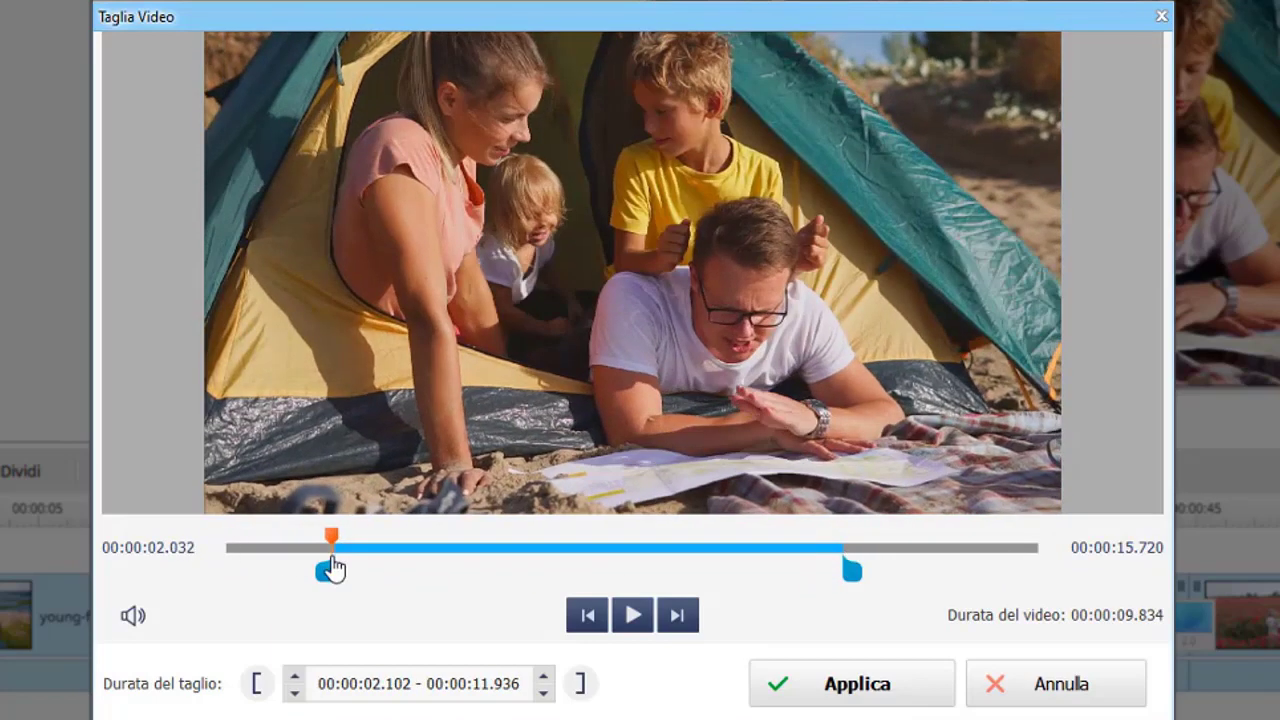
pyautogui.scroll(10, 297, 684)
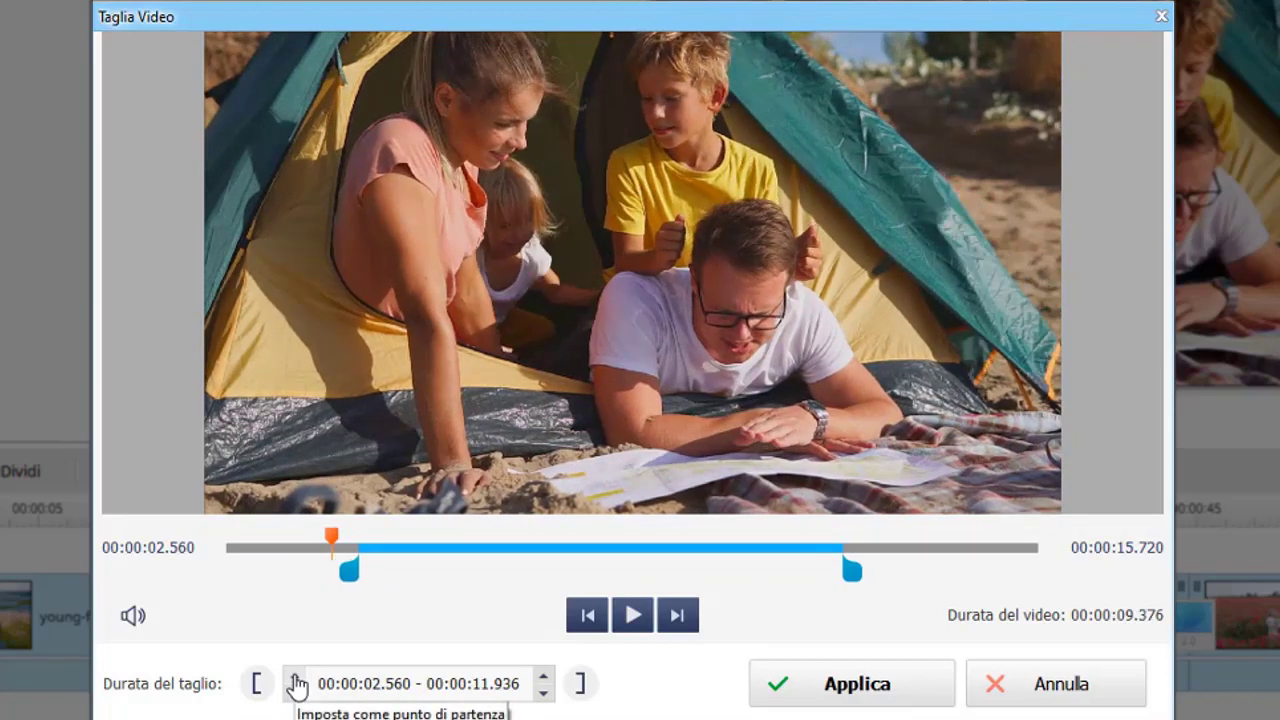
pyautogui.moveTo(331, 543); pyautogui.dragTo(418, 552)
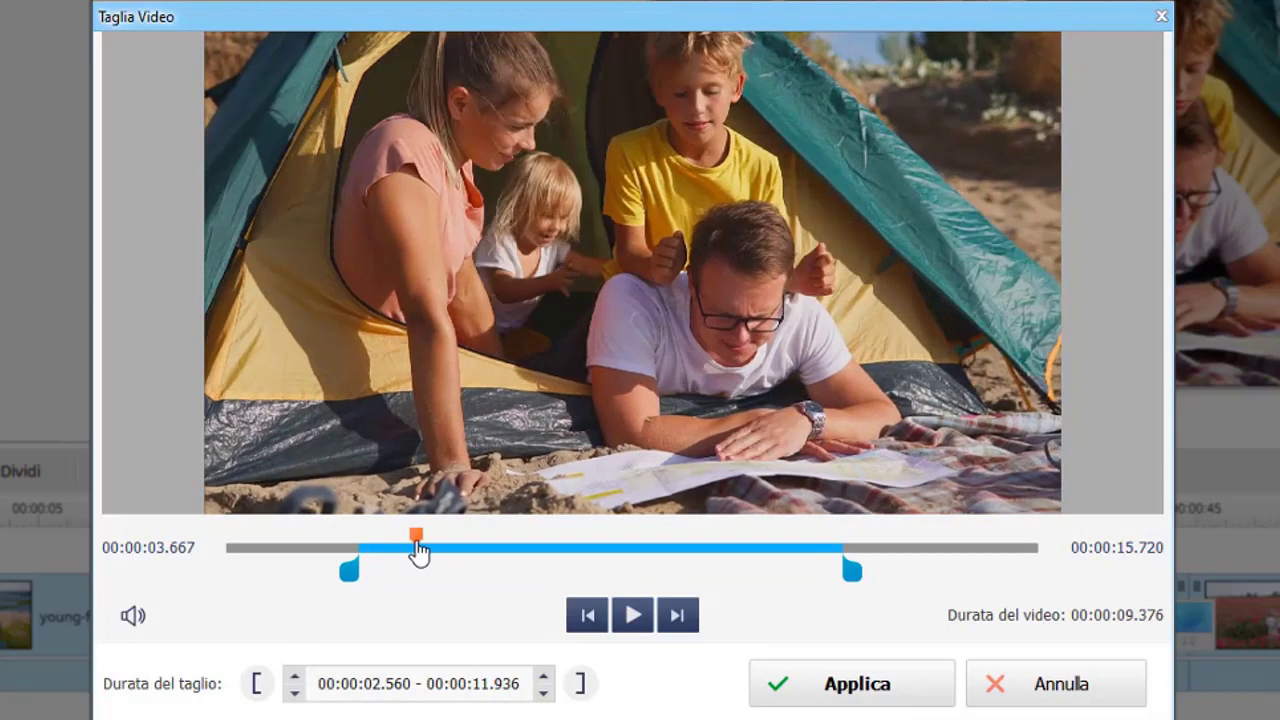
pyautogui.click(630, 616)
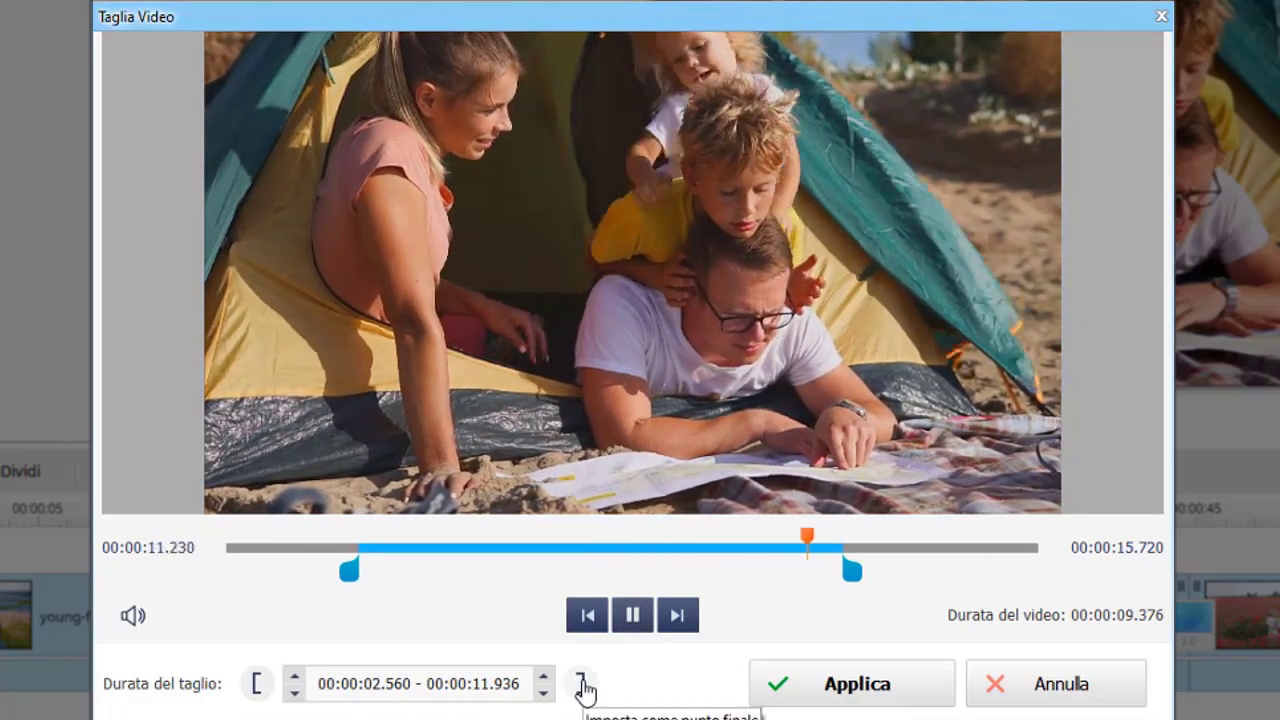
pyautogui.click(581, 684)
pyautogui.click(630, 617)
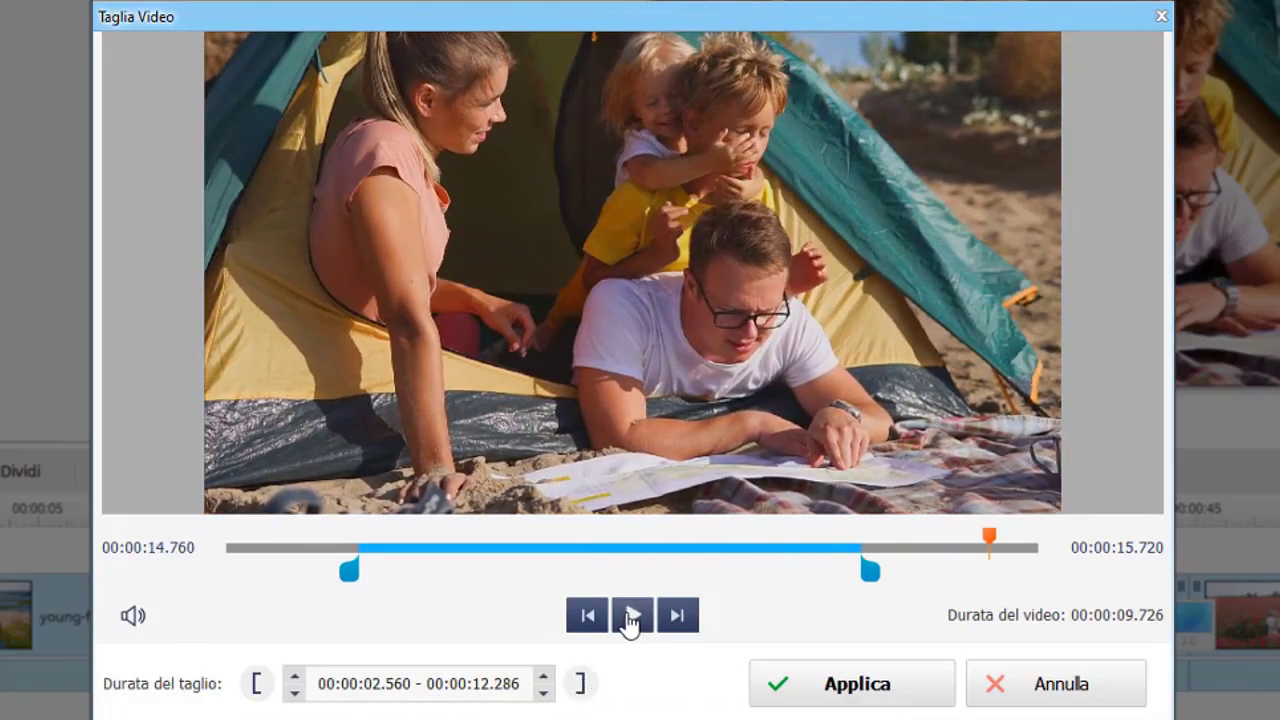
pyautogui.click(850, 692)
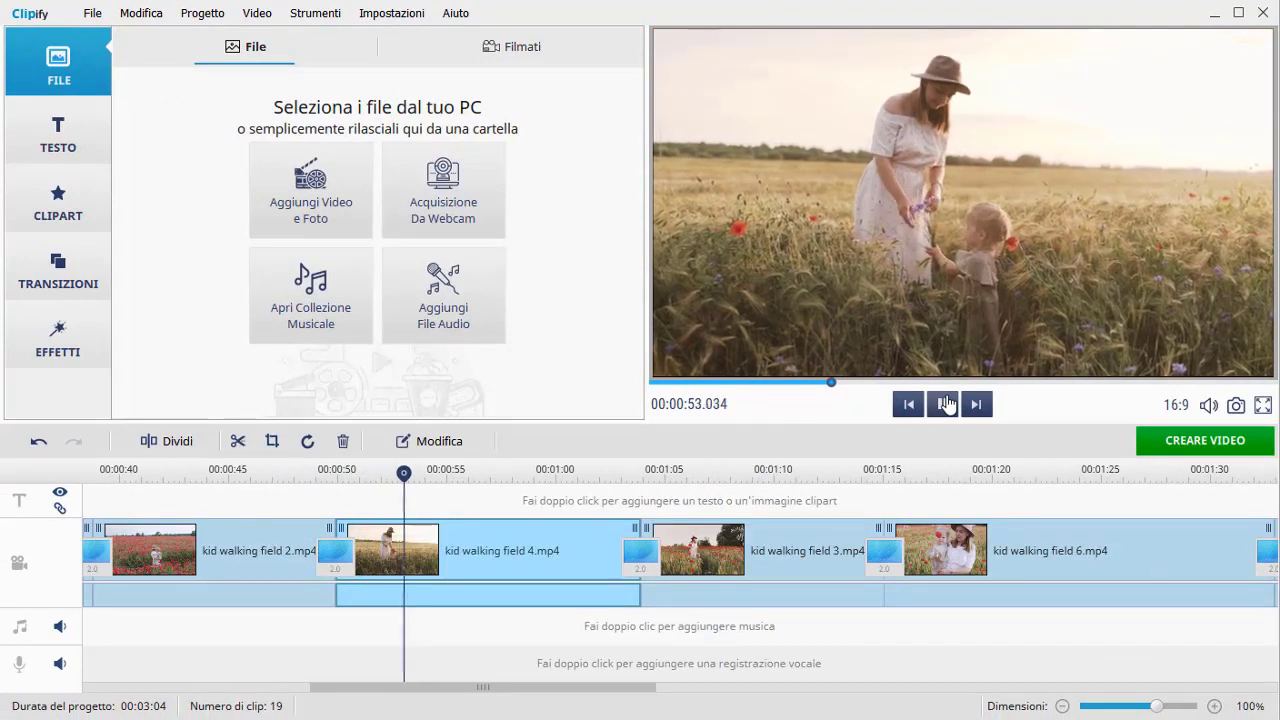
# Split the kid walking field 4.mp4 clip at about 00:00:53.968 and again at about 00:01:02.043.
pyautogui.click(945, 404)
pyautogui.click(166, 441)
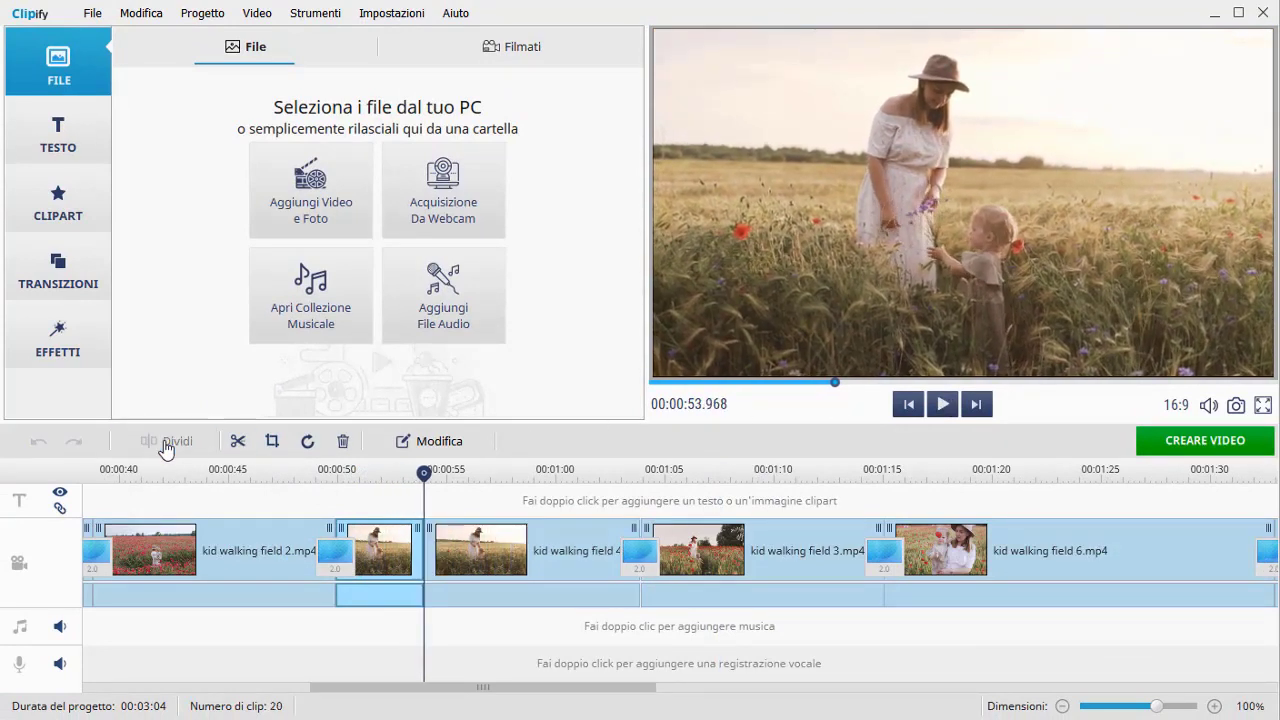
pyautogui.click(943, 405)
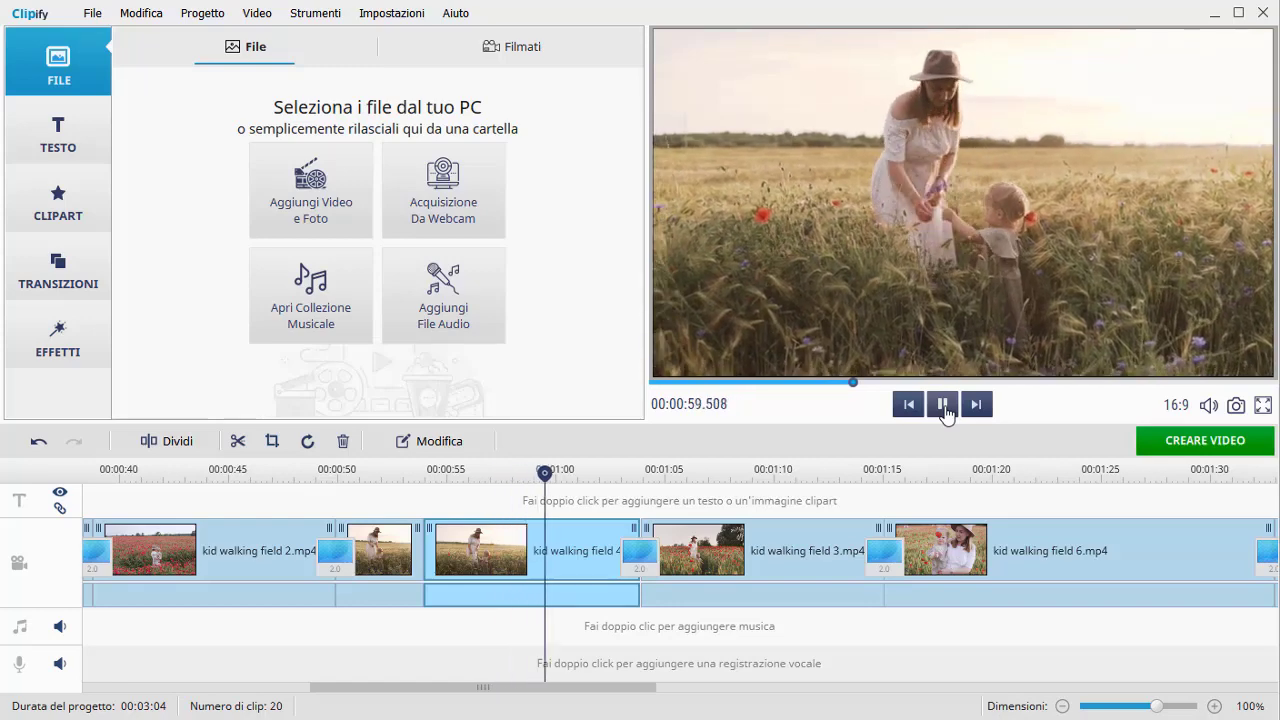
pyautogui.click(943, 405)
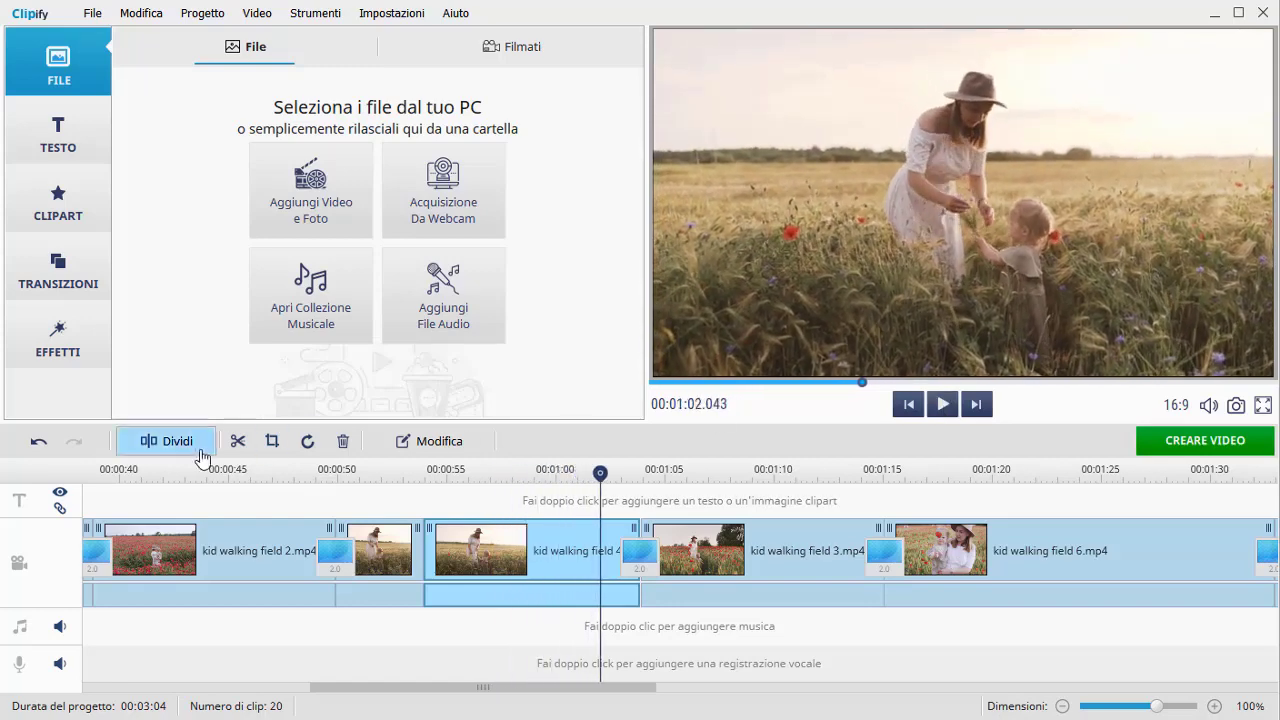
pyautogui.click(166, 441)
# Crop the middle piece of kid walking field 4.mp4 around the child to 1024 x 576 at position 505 - 424, keeping original proportions, and save.
pyautogui.click(478, 550)
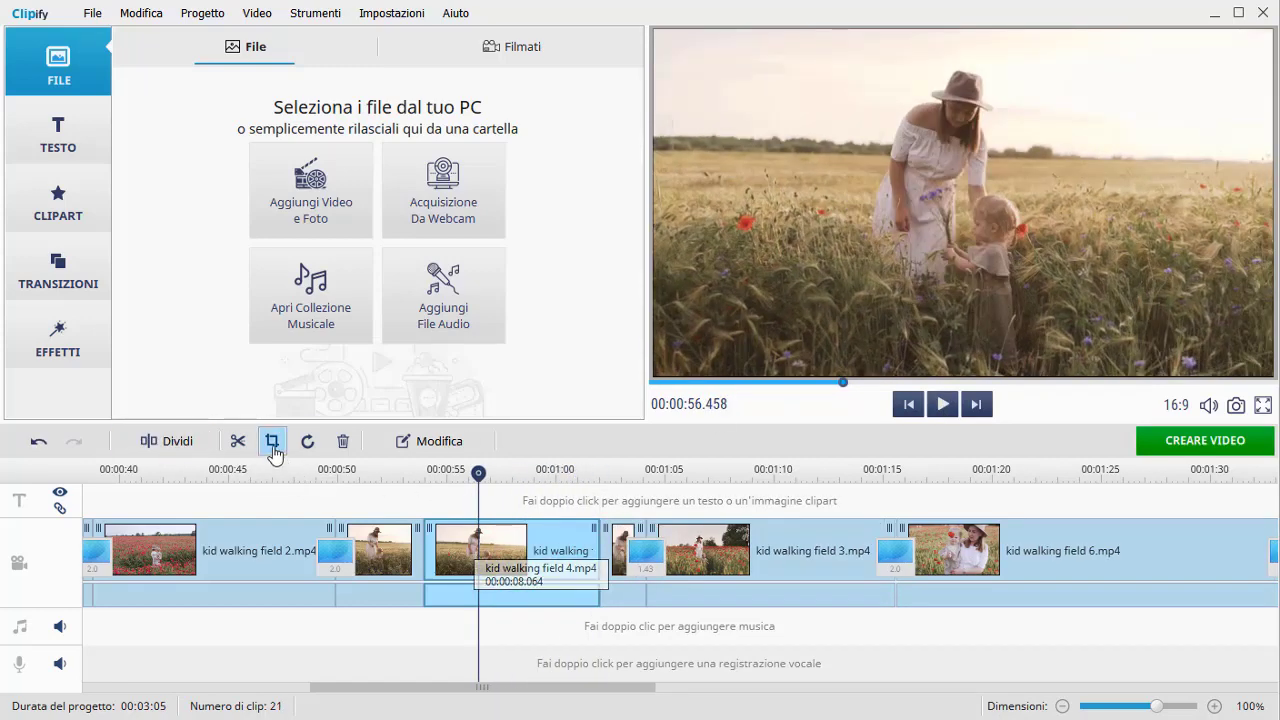
pyautogui.click(272, 441)
pyautogui.click(300, 525)
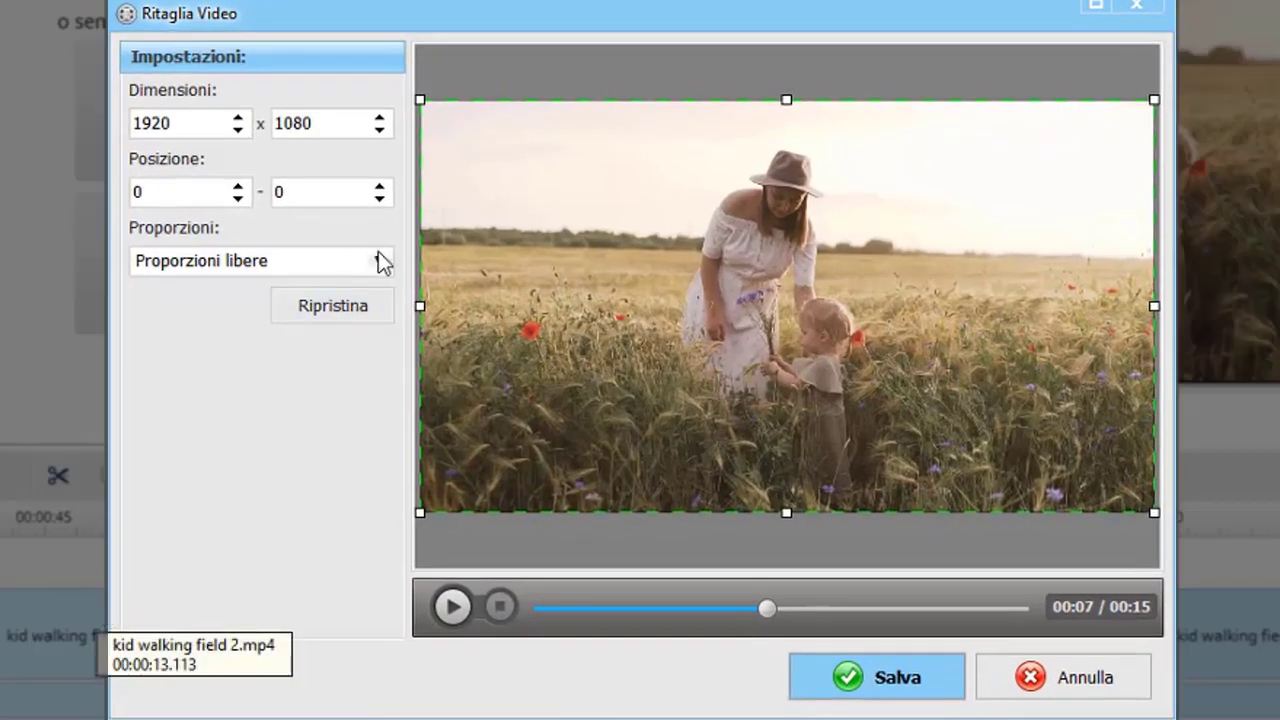
pyautogui.click(380, 262)
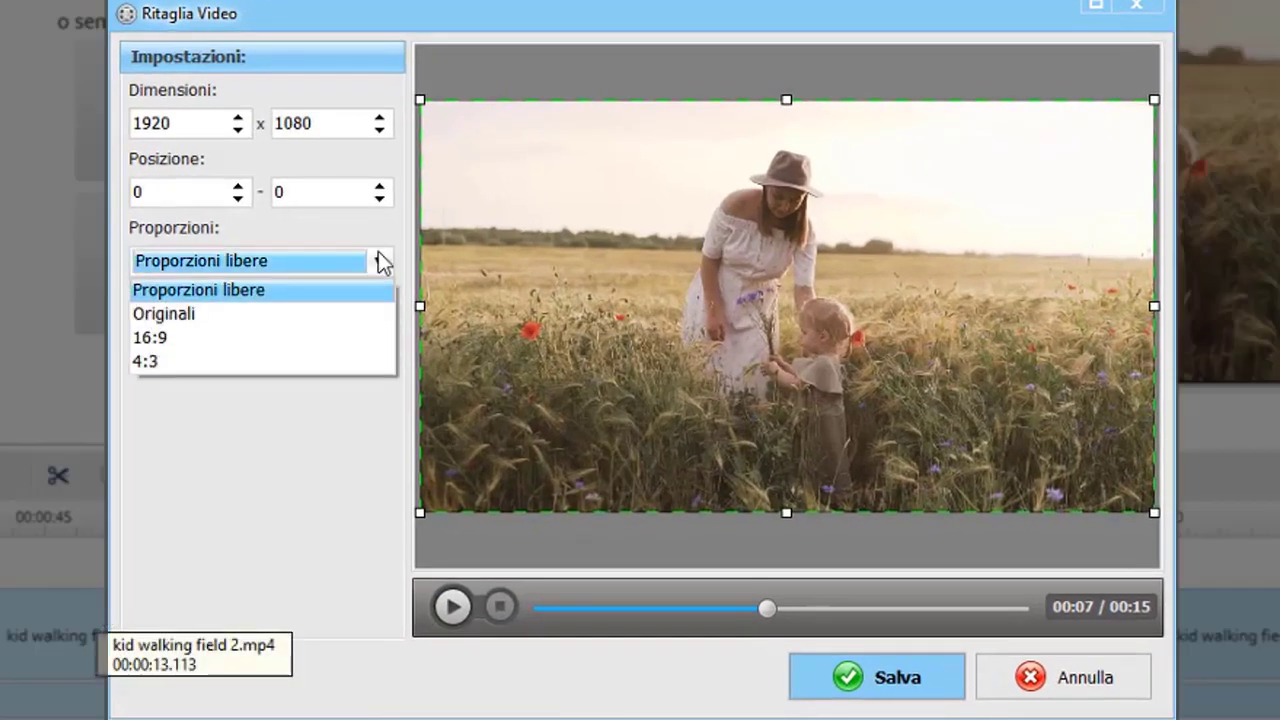
pyautogui.click(353, 314)
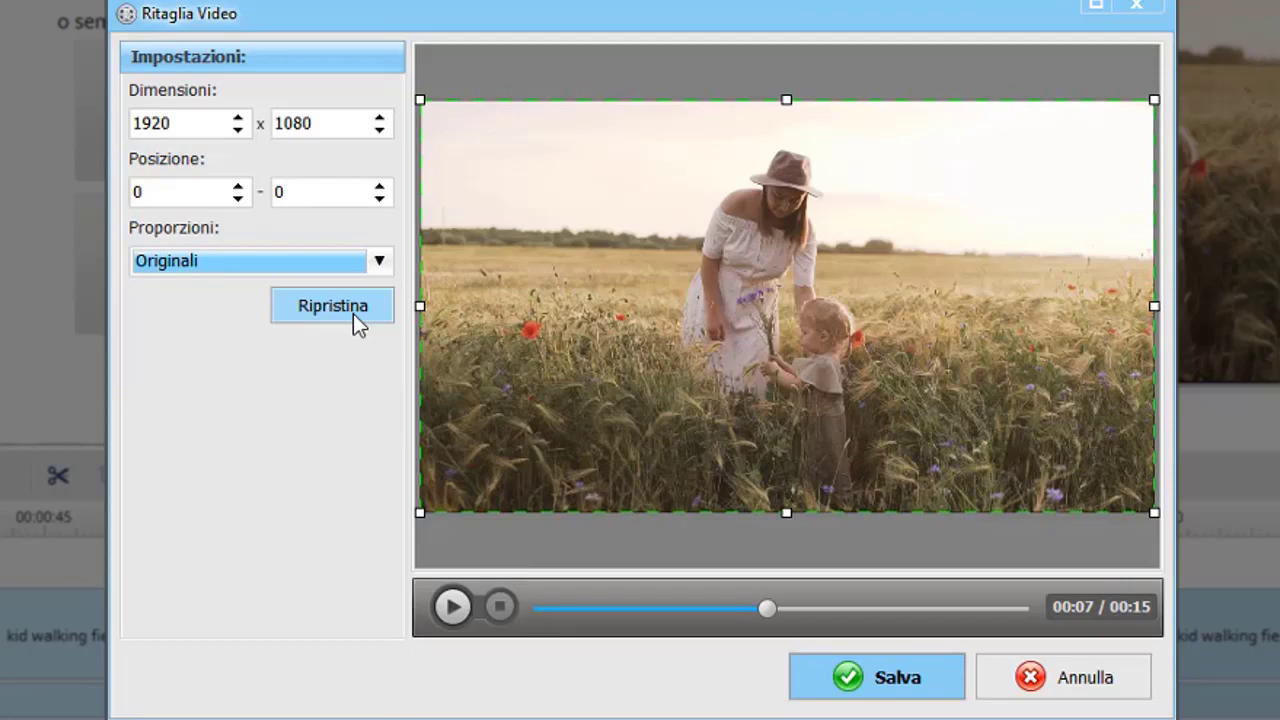
pyautogui.moveTo(420, 512); pyautogui.dragTo(705, 311)
pyautogui.moveTo(840, 250); pyautogui.dragTo(771, 409)
pyautogui.moveTo(1056, 513); pyautogui.dragTo(974, 443)
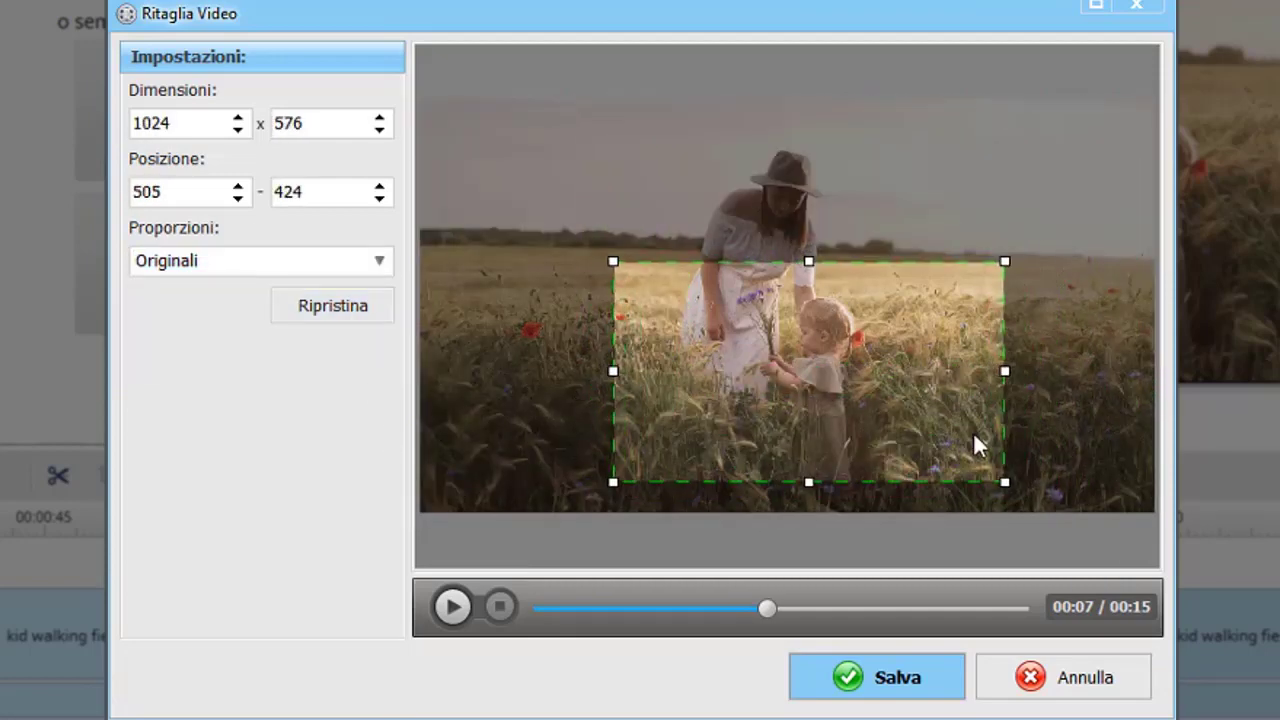
pyautogui.click(862, 677)
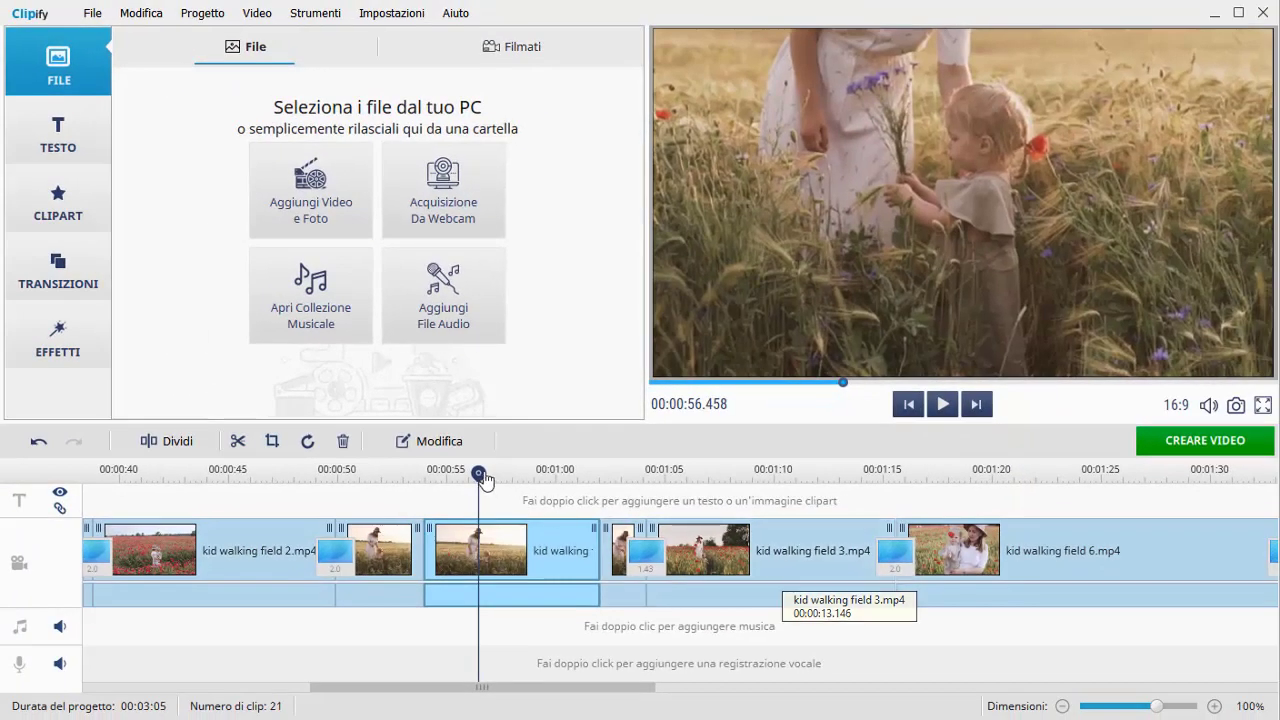
# Play back the pieces of kid walking field 4.mp4 from about 00:00:50.958 to check the cropped close-up.
pyautogui.click(294, 528)
pyautogui.moveTo(394, 478); pyautogui.dragTo(358, 478)
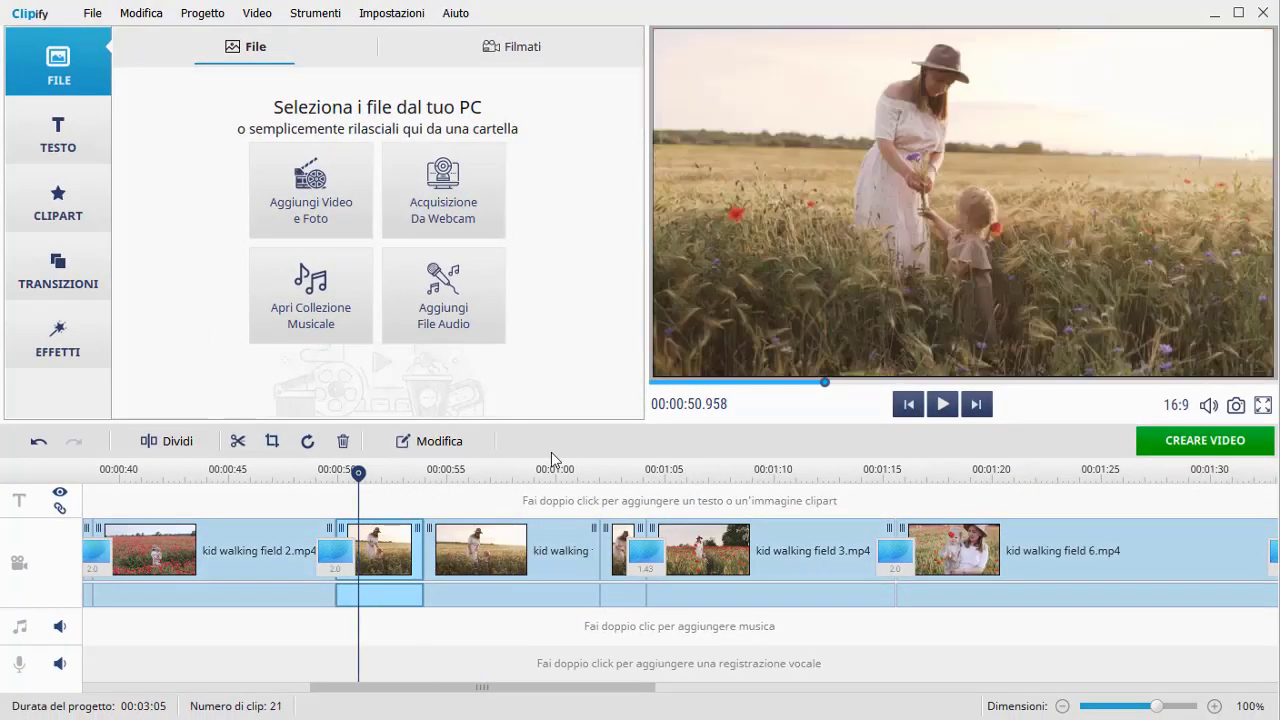
pyautogui.click(946, 404)
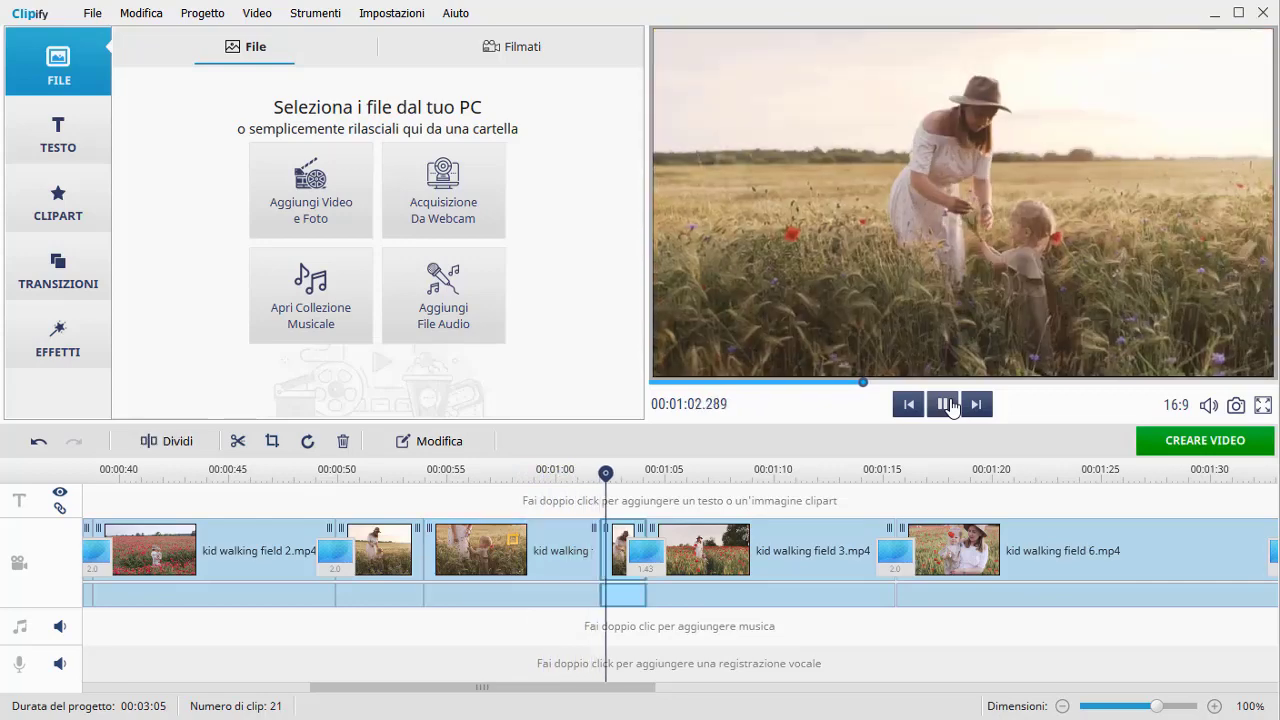
pyautogui.click(946, 404)
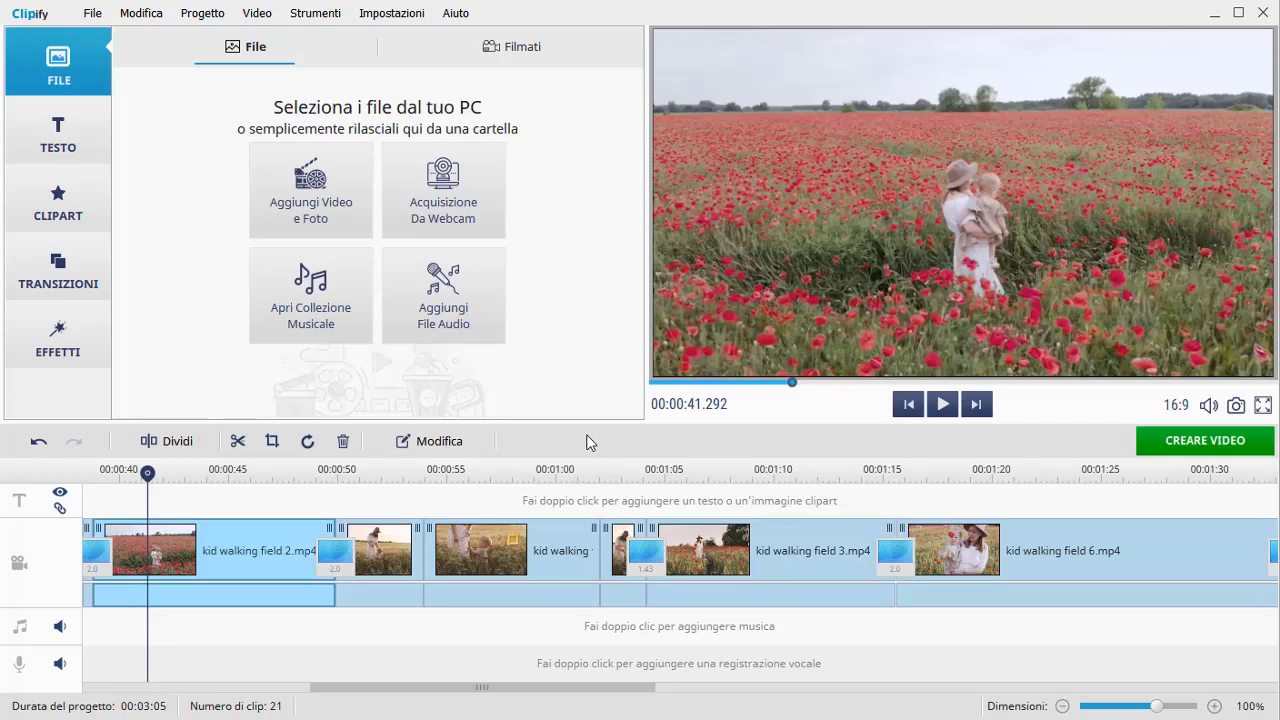
# Adjust kid walking field 2.mp4 to brightness -6, contrast 24, saturation 27 and hue 11, preview it and apply the settings.
pyautogui.click(418, 452)
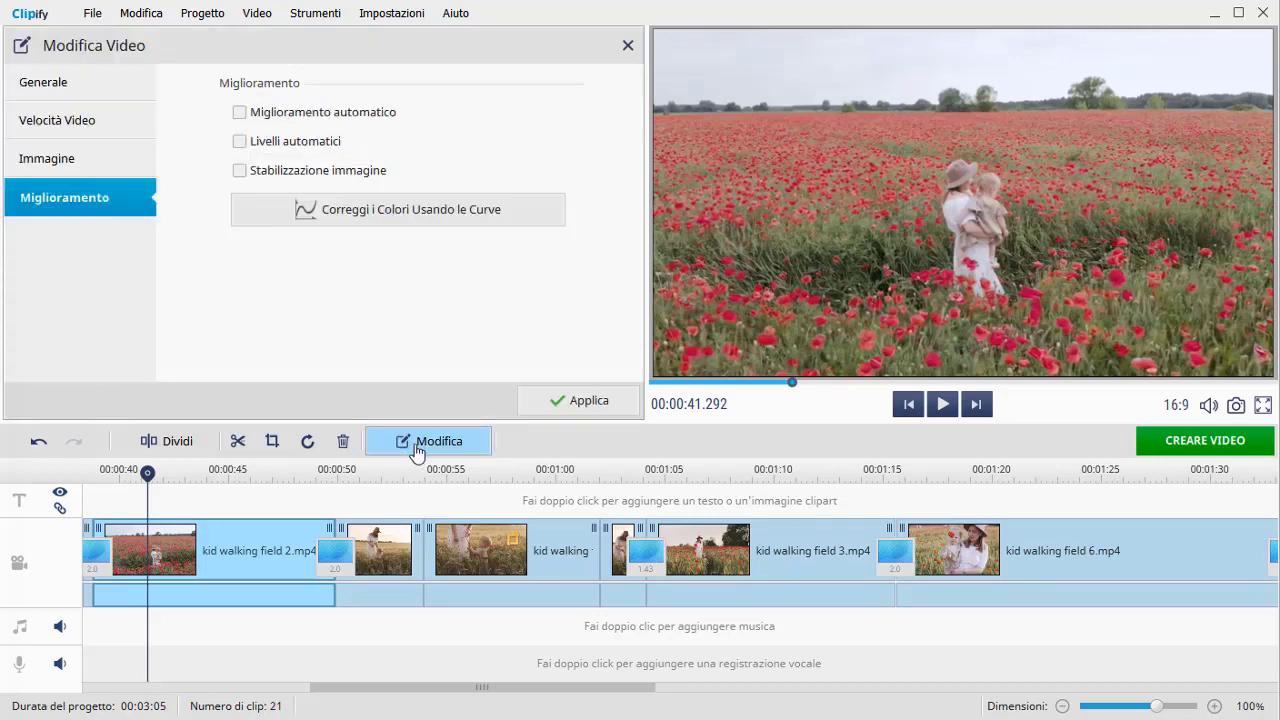
pyautogui.click(122, 166)
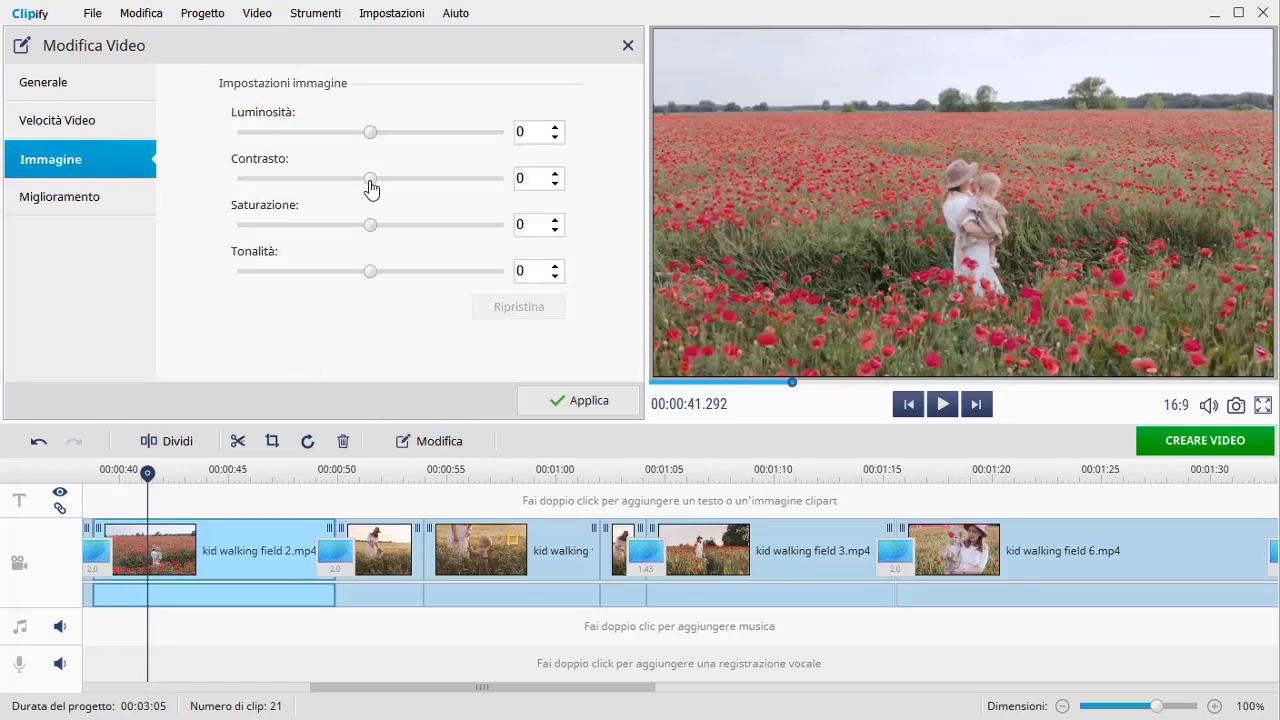
pyautogui.moveTo(371, 187); pyautogui.dragTo(397, 189)
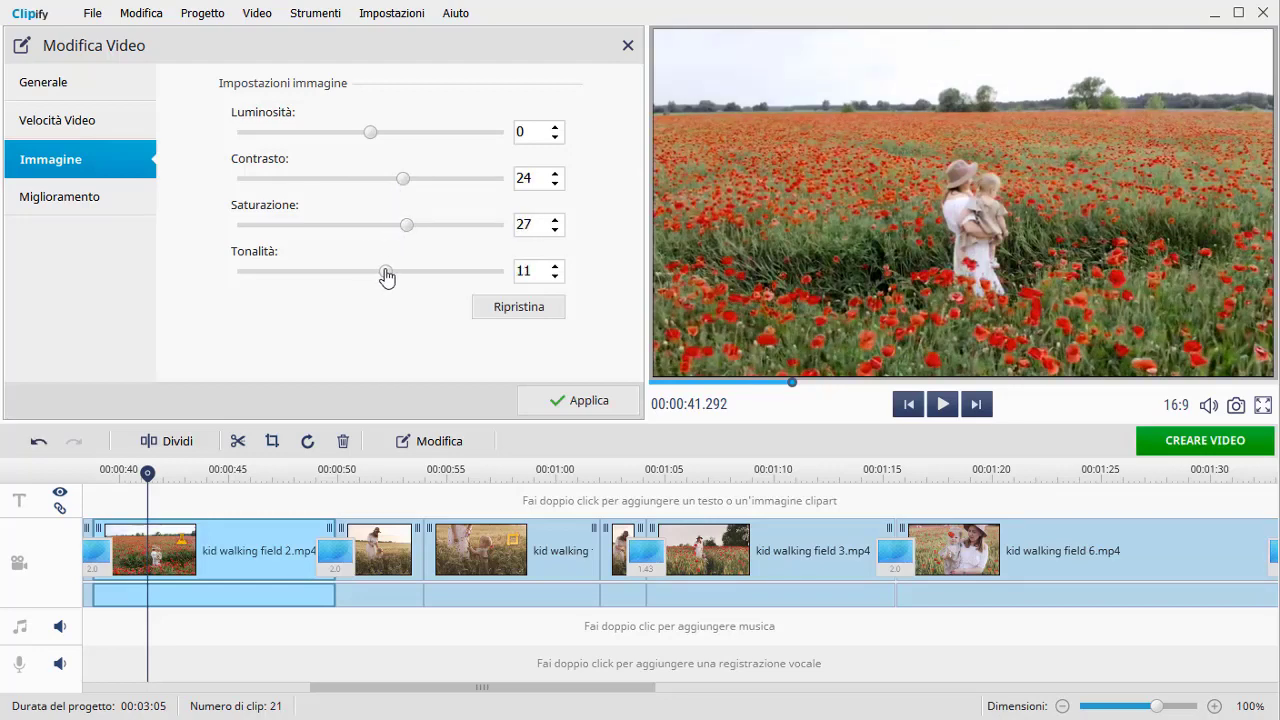
pyautogui.moveTo(372, 135); pyautogui.dragTo(364, 135)
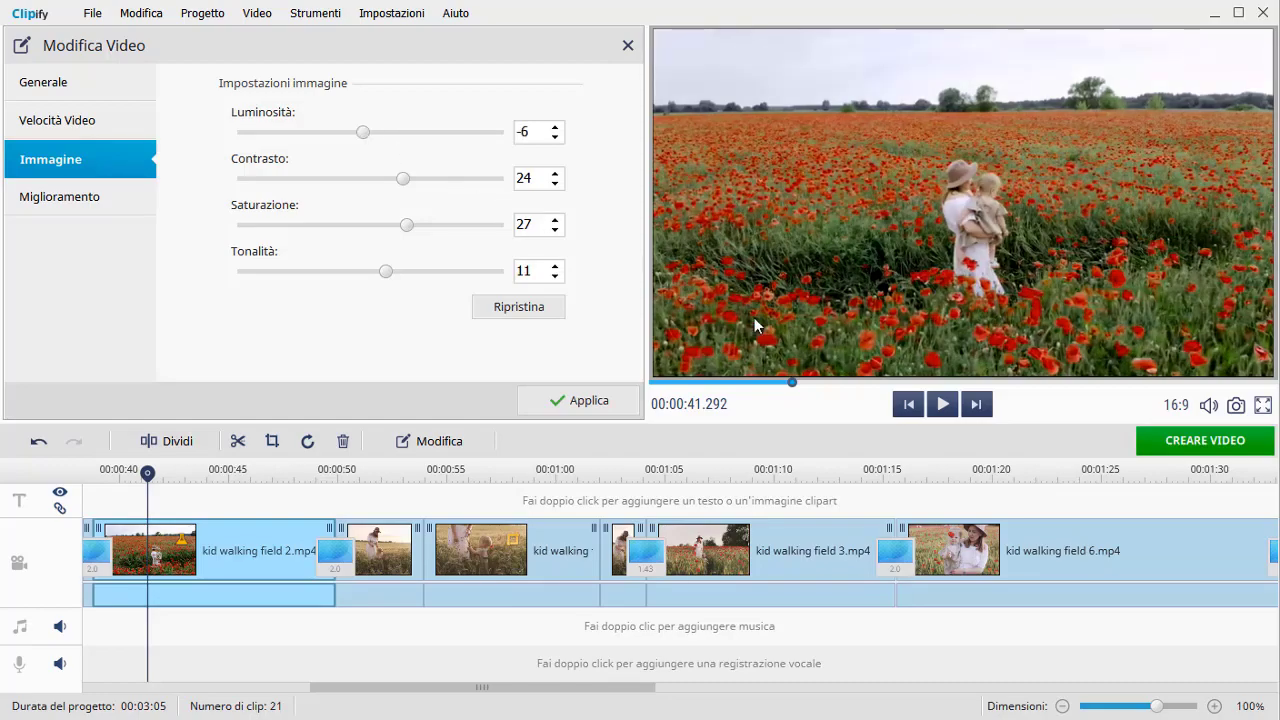
pyautogui.click(940, 416)
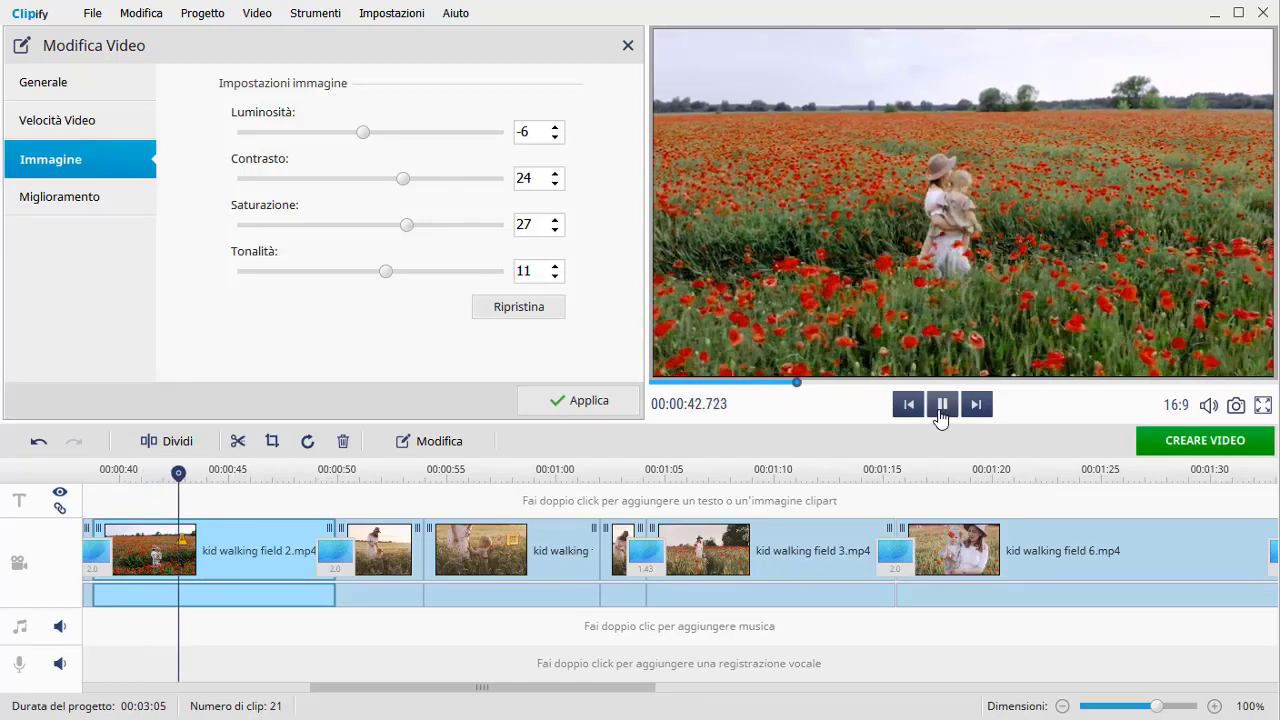
pyautogui.click(940, 416)
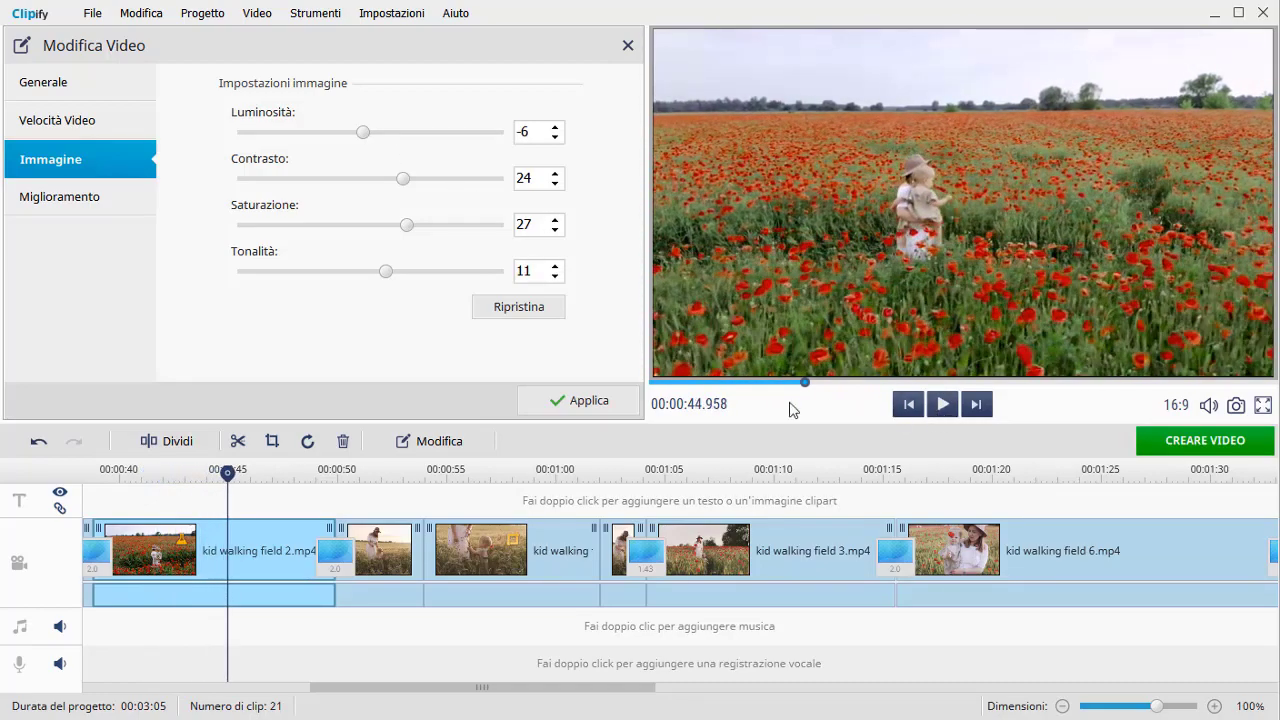
pyautogui.click(578, 401)
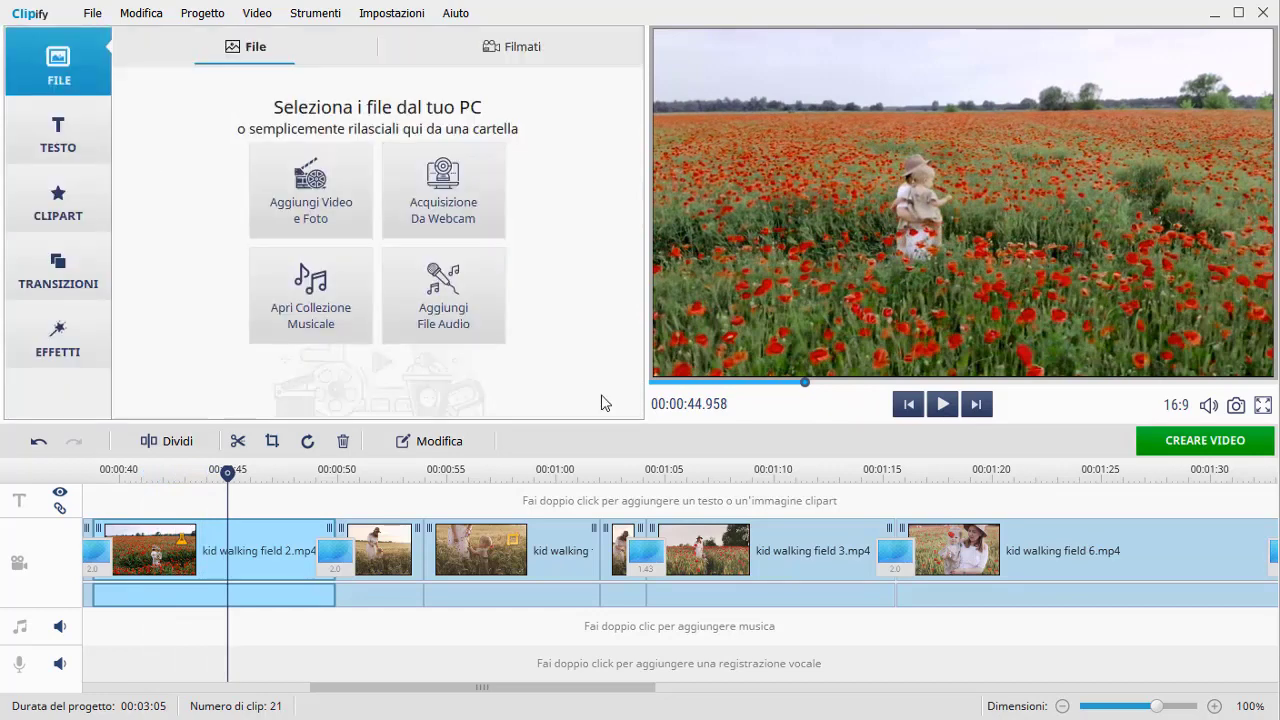
# Open the enhancement options of kid walking field 3.mp4, try automatic enhancement together with automatic levels, and switch both off again.
pyautogui.click(719, 489)
pyautogui.click(447, 446)
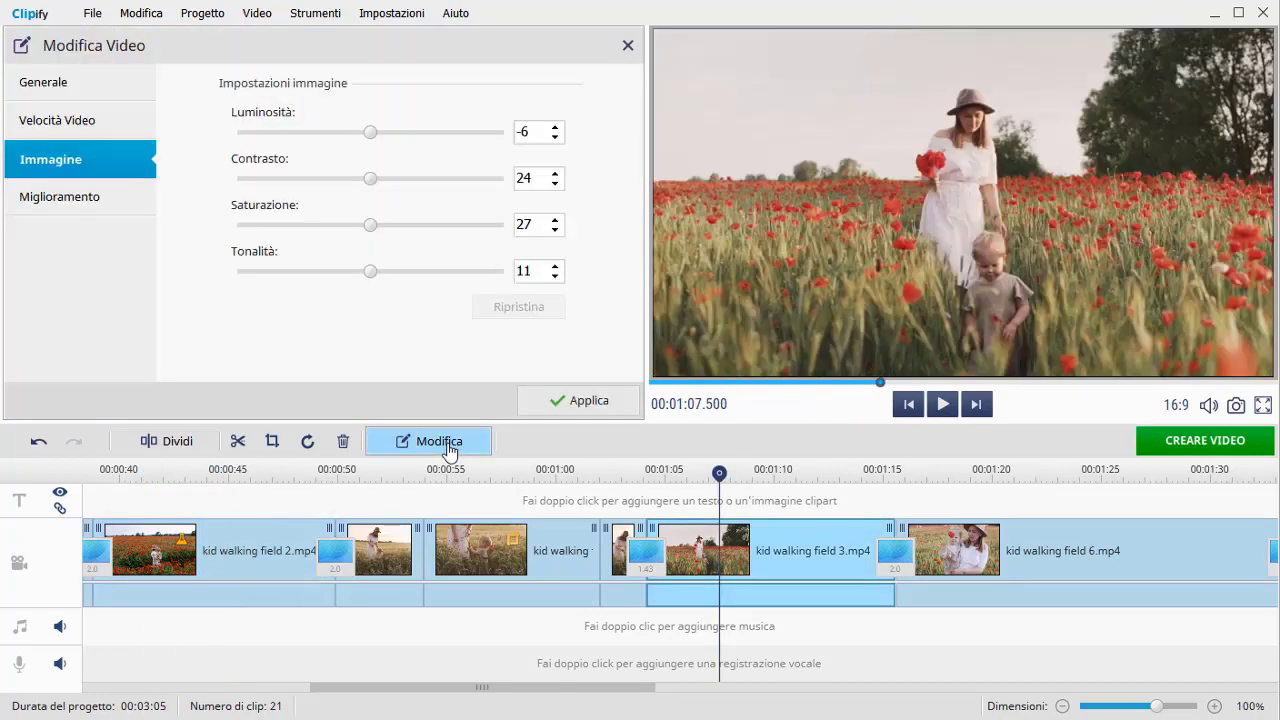
pyautogui.click(108, 202)
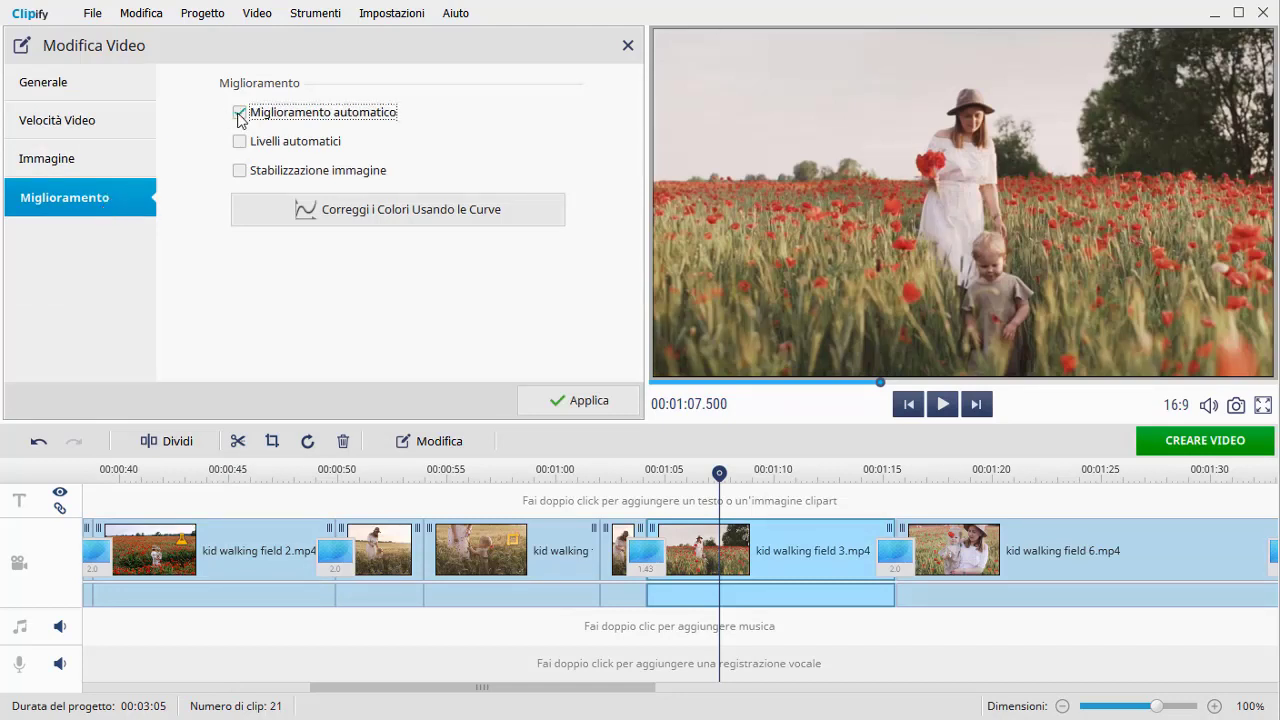
pyautogui.click(244, 155)
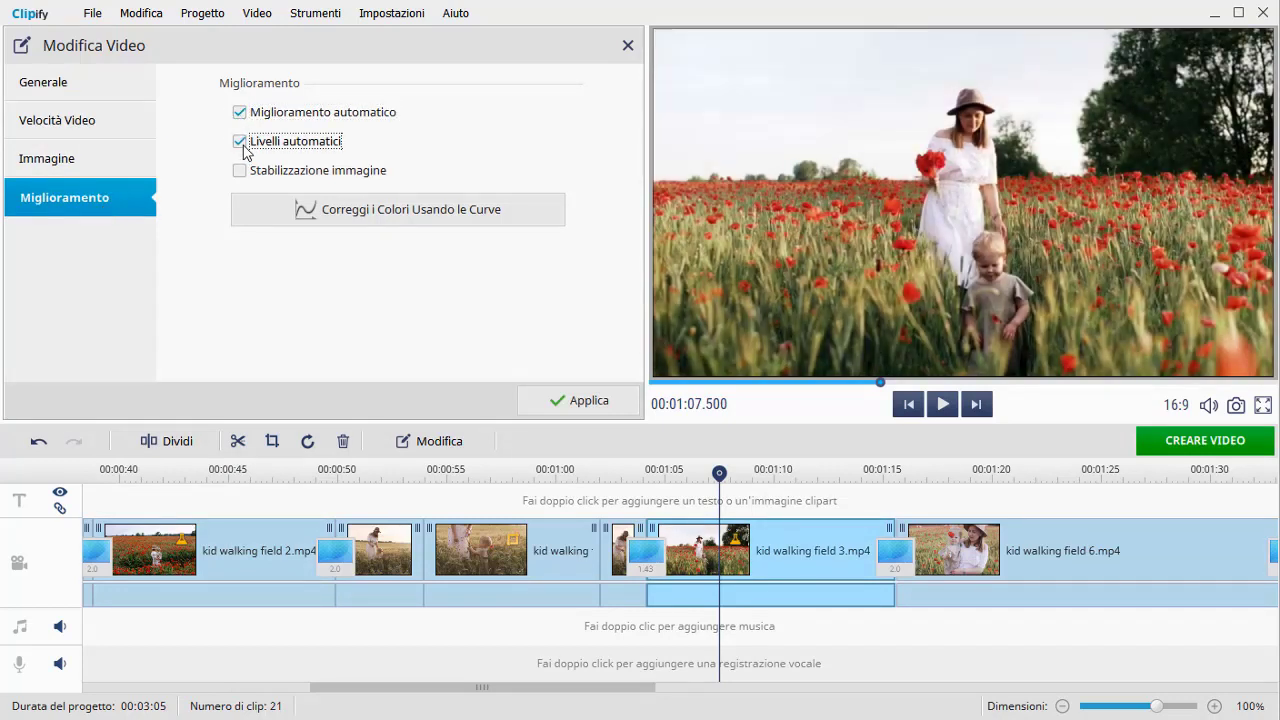
pyautogui.click(239, 114)
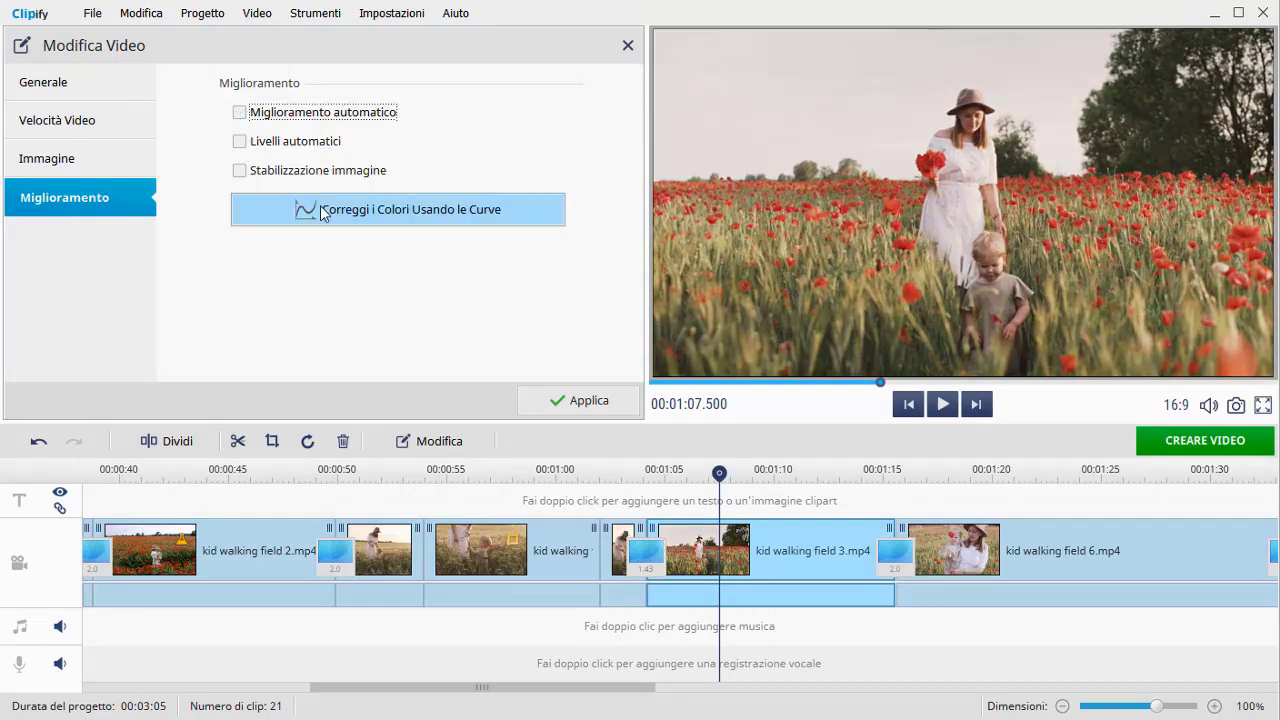
# Open curve colour correction for kid walking field 3.mp4 and give the Rosso channel an S-curve with raised highlights and lowered shadows.
pyautogui.click(322, 213)
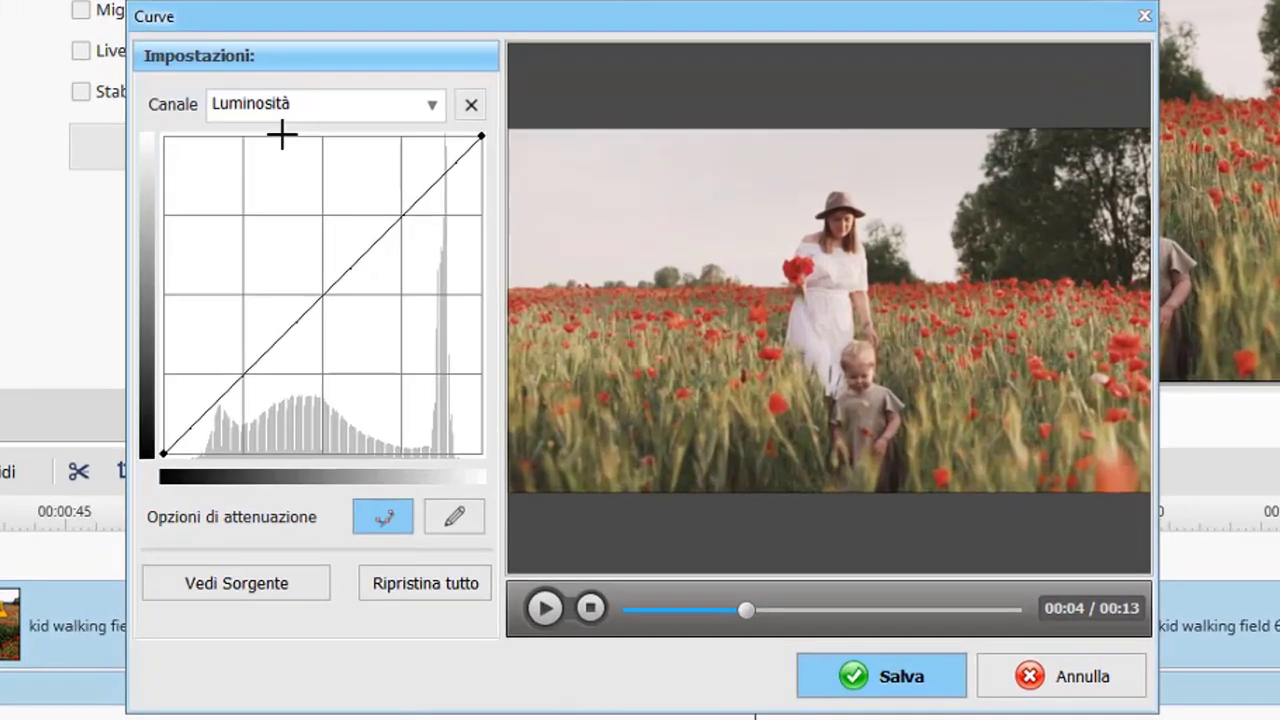
pyautogui.click(476, 163)
pyautogui.click(400, 163)
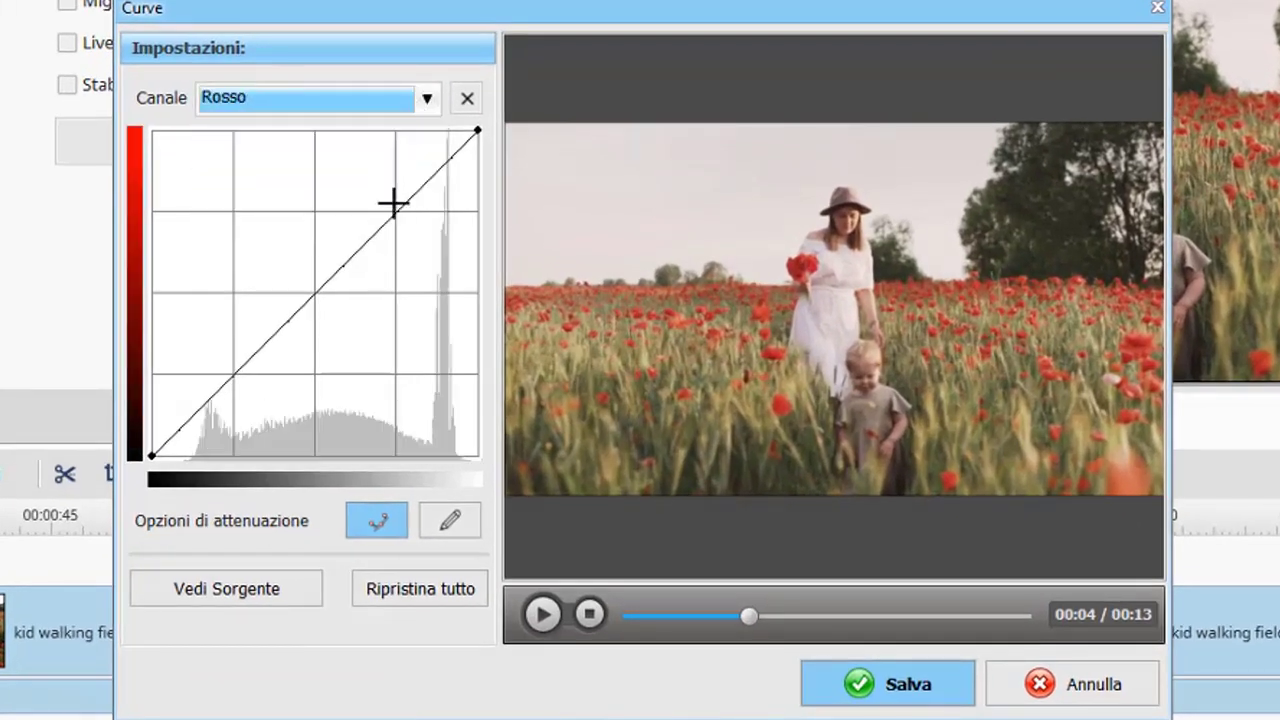
pyautogui.click(390, 199)
pyautogui.moveTo(306, 274); pyautogui.dragTo(314, 296)
pyautogui.moveTo(246, 366); pyautogui.dragTo(246, 383)
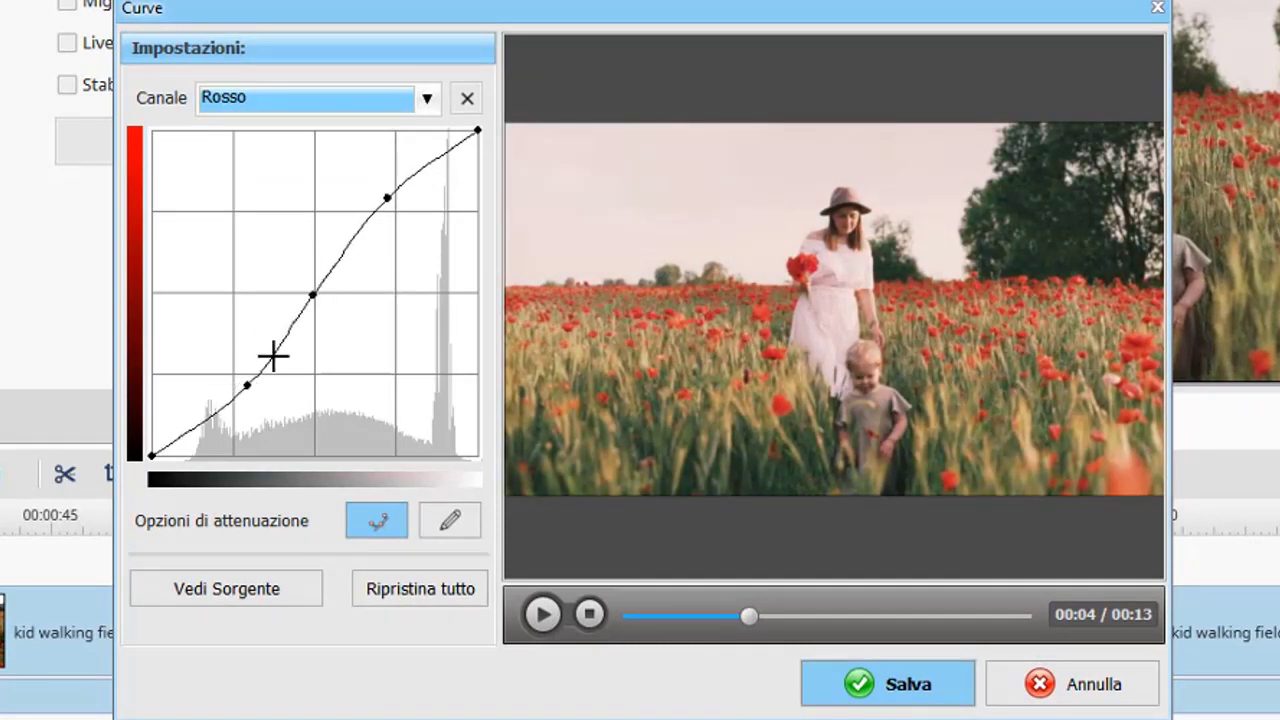
pyautogui.moveTo(387, 198); pyautogui.dragTo(392, 198)
# Add midtone and highlight points to the Verde channel's curve, lifting its highlights slightly.
pyautogui.click(427, 104)
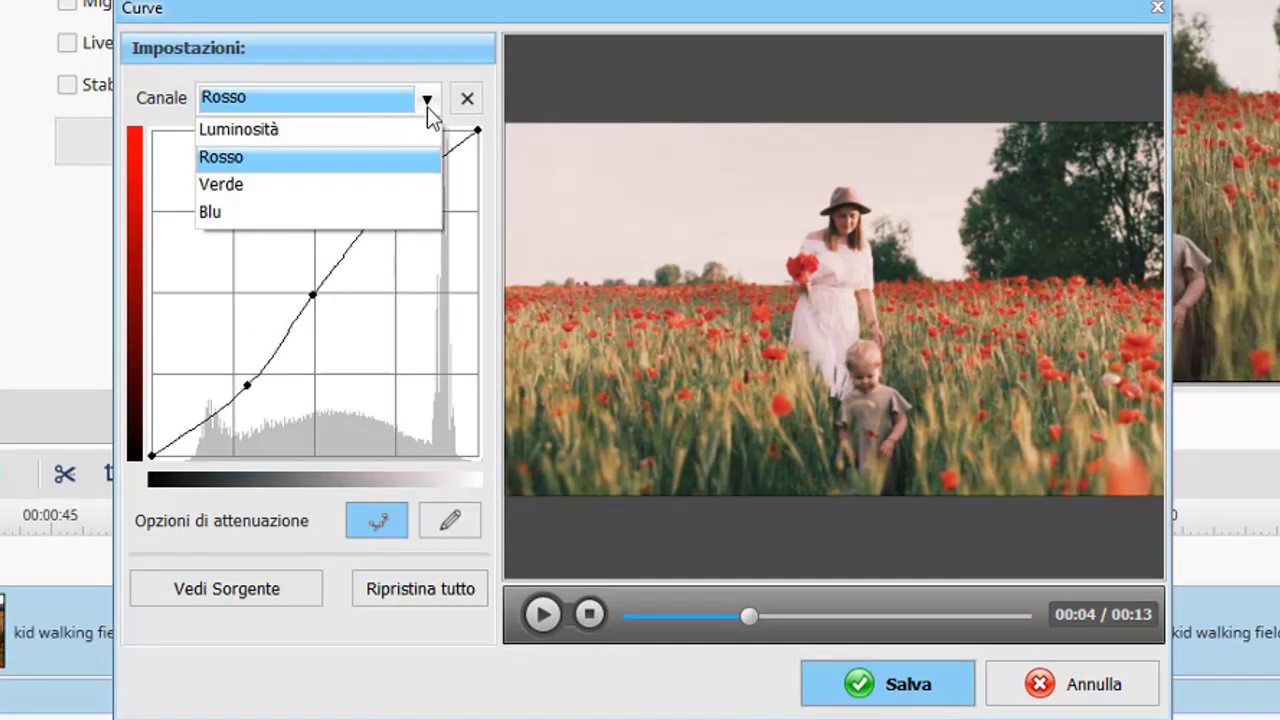
pyautogui.click(380, 181)
pyautogui.click(319, 285)
pyautogui.moveTo(393, 210); pyautogui.dragTo(390, 208)
# Shape the Blu channel's curve by slightly lifting the midtones and lowering the shadows.
pyautogui.click(427, 98)
pyautogui.click(330, 209)
pyautogui.moveTo(314, 289); pyautogui.dragTo(305, 300)
pyautogui.moveTo(262, 345); pyautogui.dragTo(258, 372)
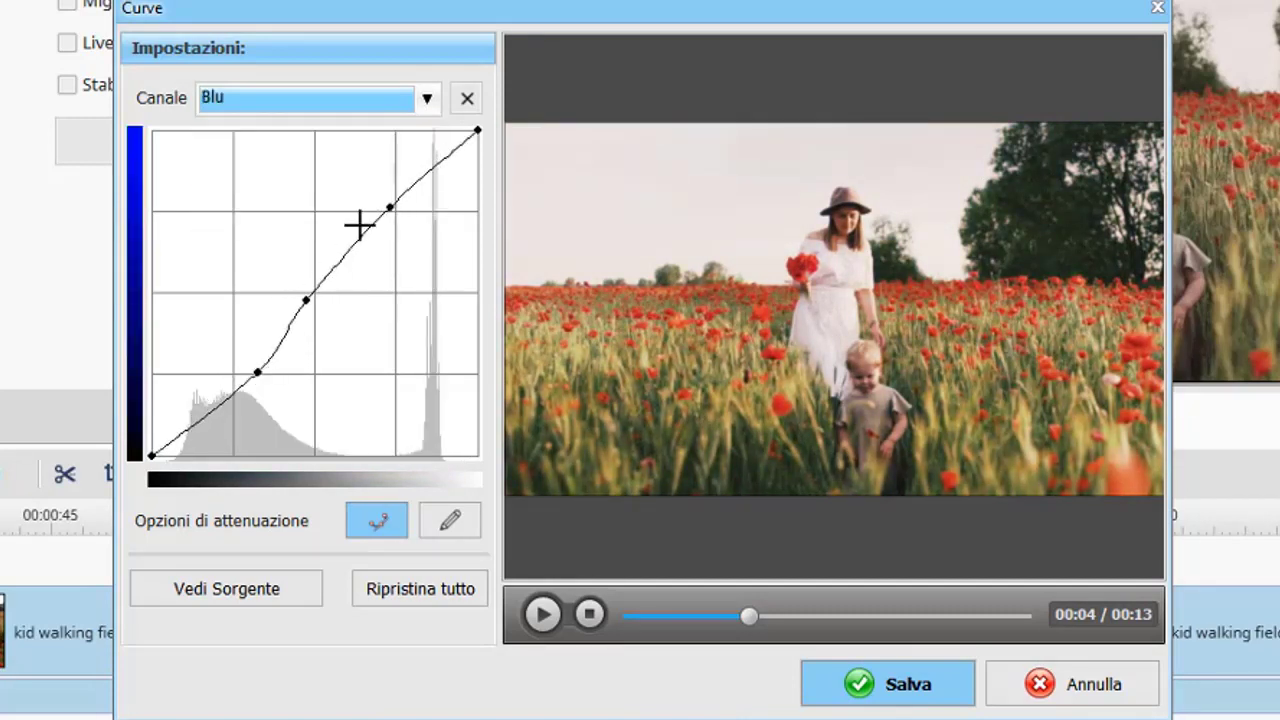
# Give the Luminosità channel a gentle S-curve with raised highlights, anchored midtones and lowered shadows.
pyautogui.click(427, 98)
pyautogui.click(403, 130)
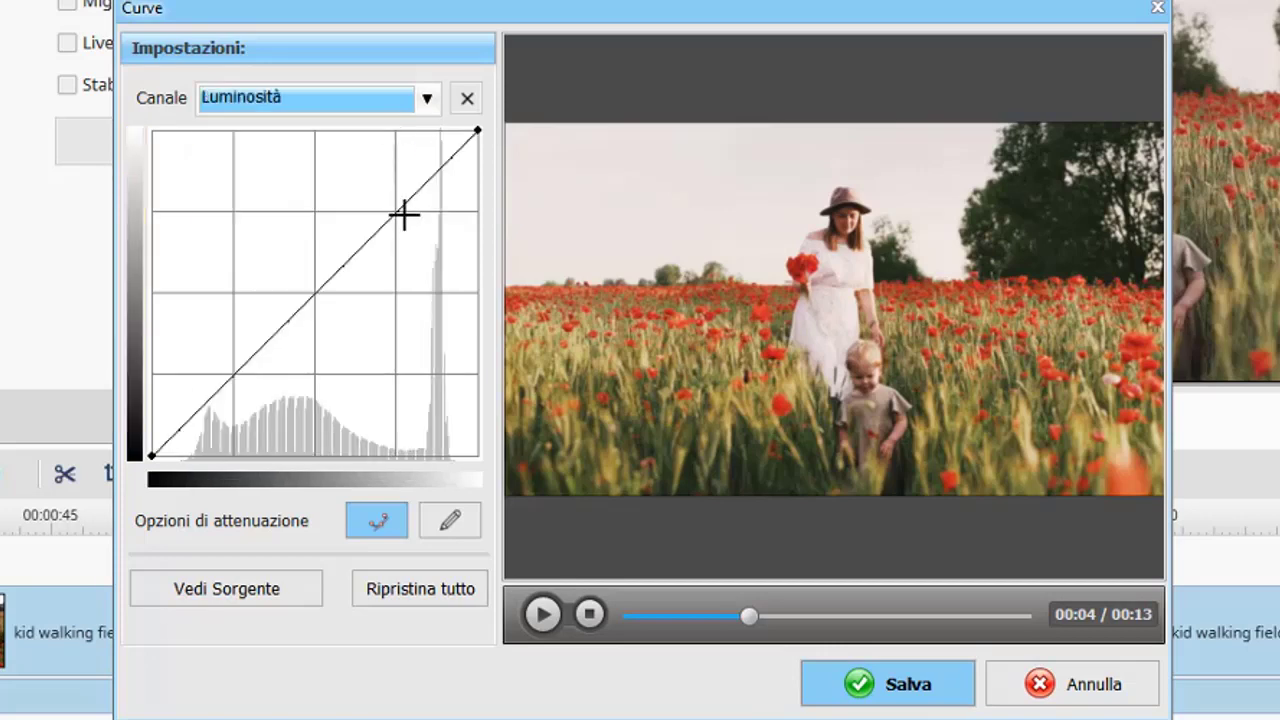
pyautogui.moveTo(403, 214); pyautogui.dragTo(391, 203)
pyautogui.moveTo(331, 277); pyautogui.dragTo(312, 294)
pyautogui.moveTo(257, 354); pyautogui.dragTo(259, 366)
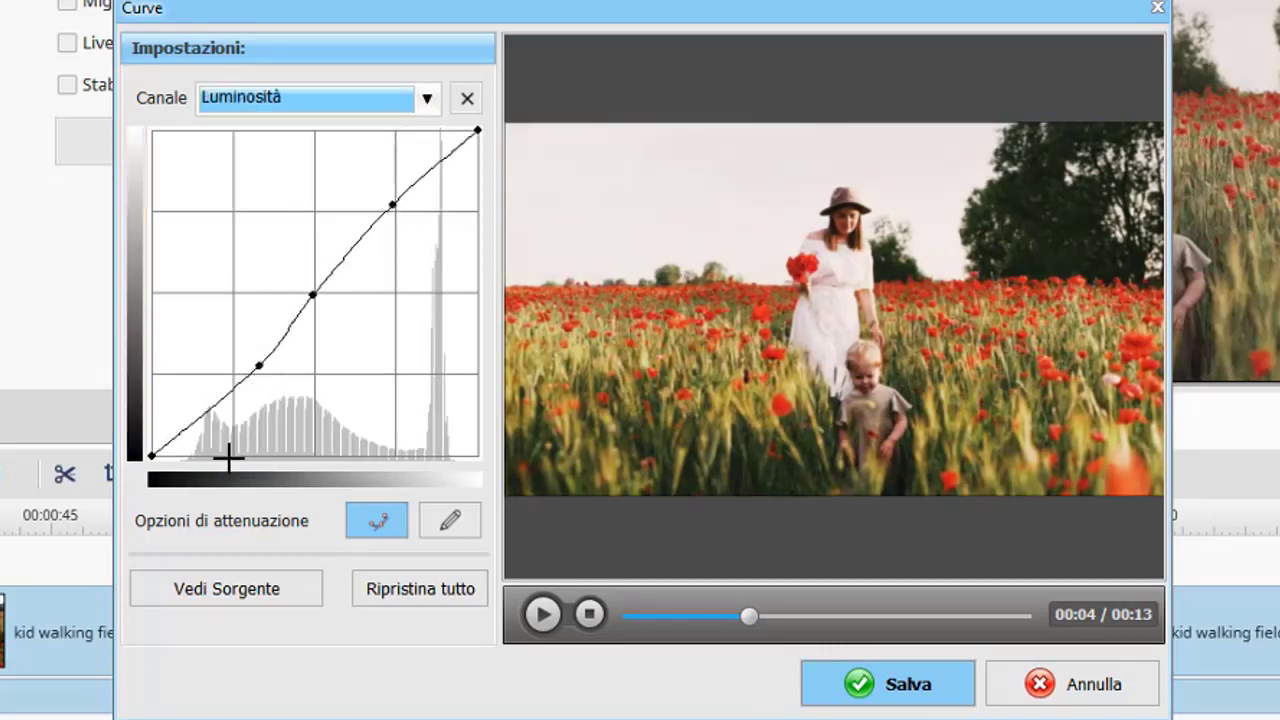
# Compare the curve correction with the source image, save it, and preview the recoloured kid walking field 3.mp4.
pyautogui.click(162, 588)
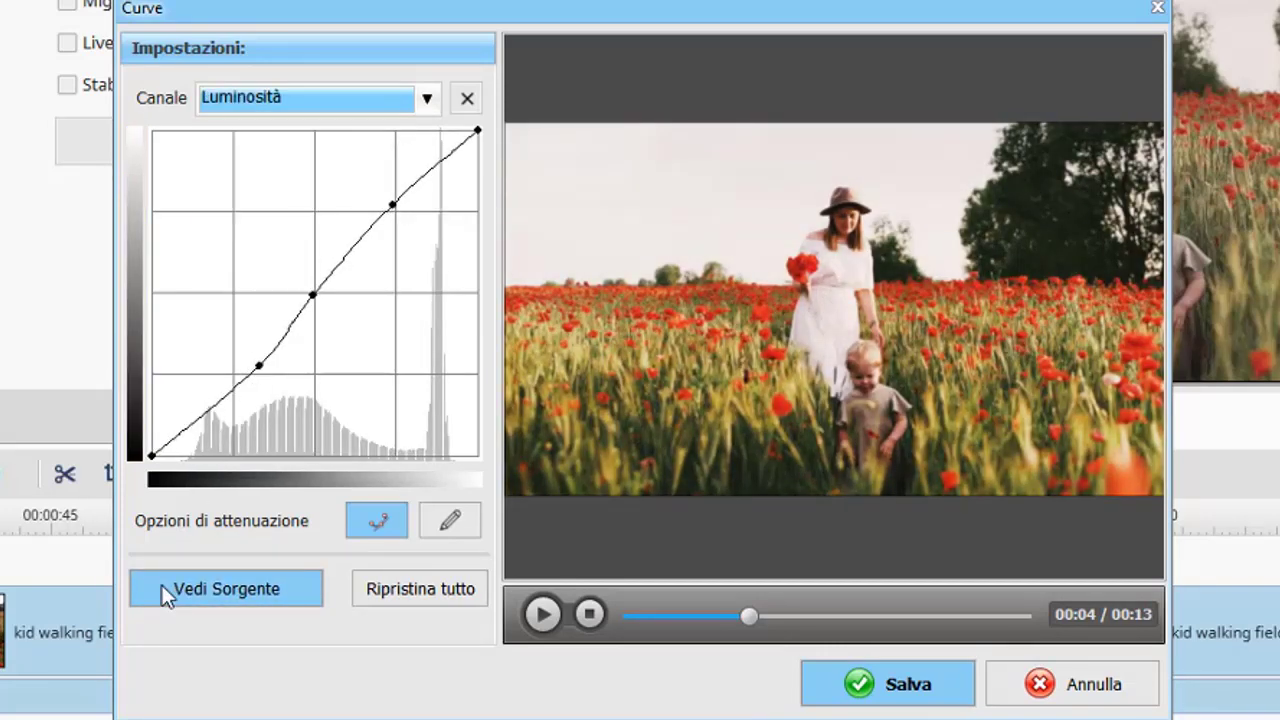
pyautogui.click(843, 680)
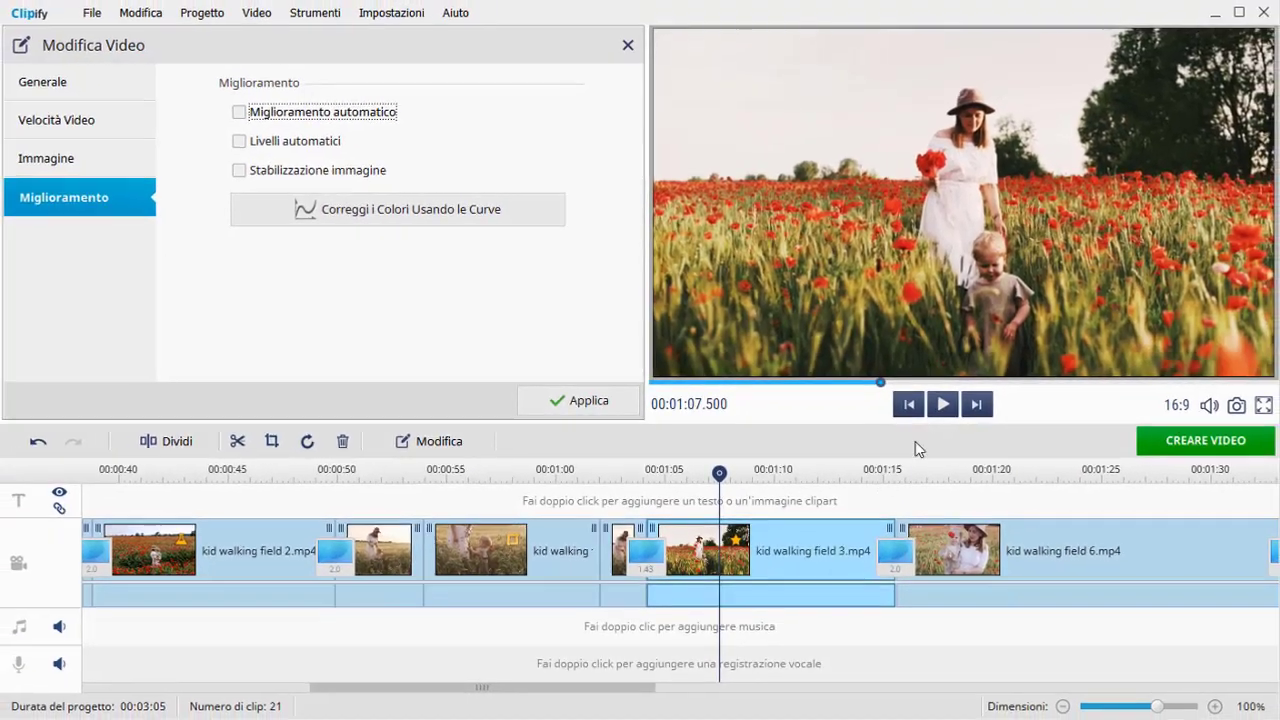
pyautogui.click(1020, 413)
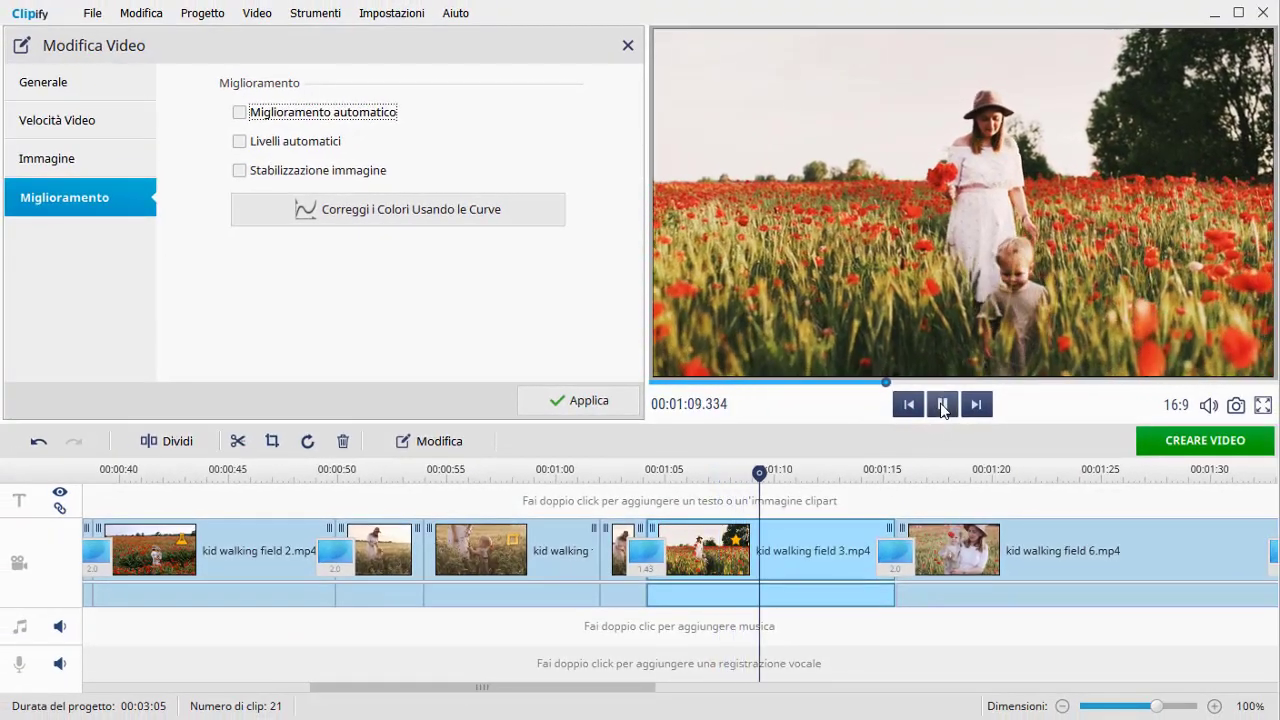
pyautogui.click(942, 405)
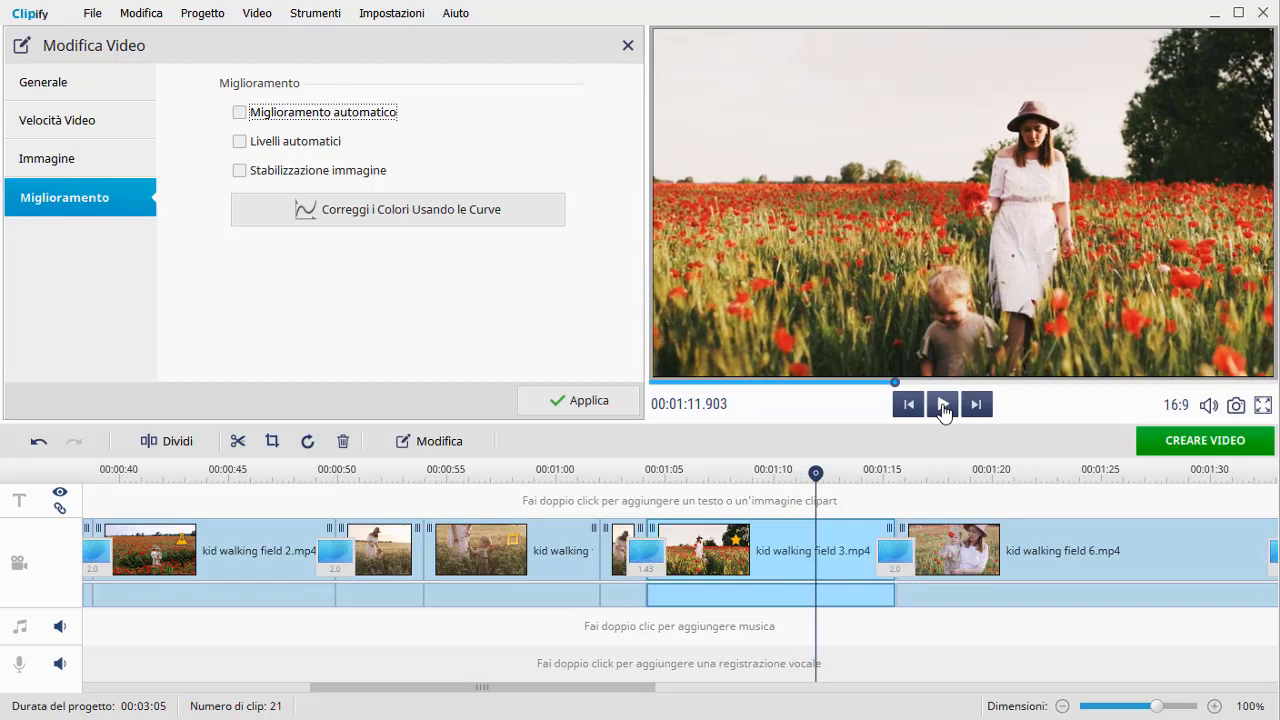
# Play kid walking field 6.mp4 at its original speed and open its video speed settings.
pyautogui.click(968, 552)
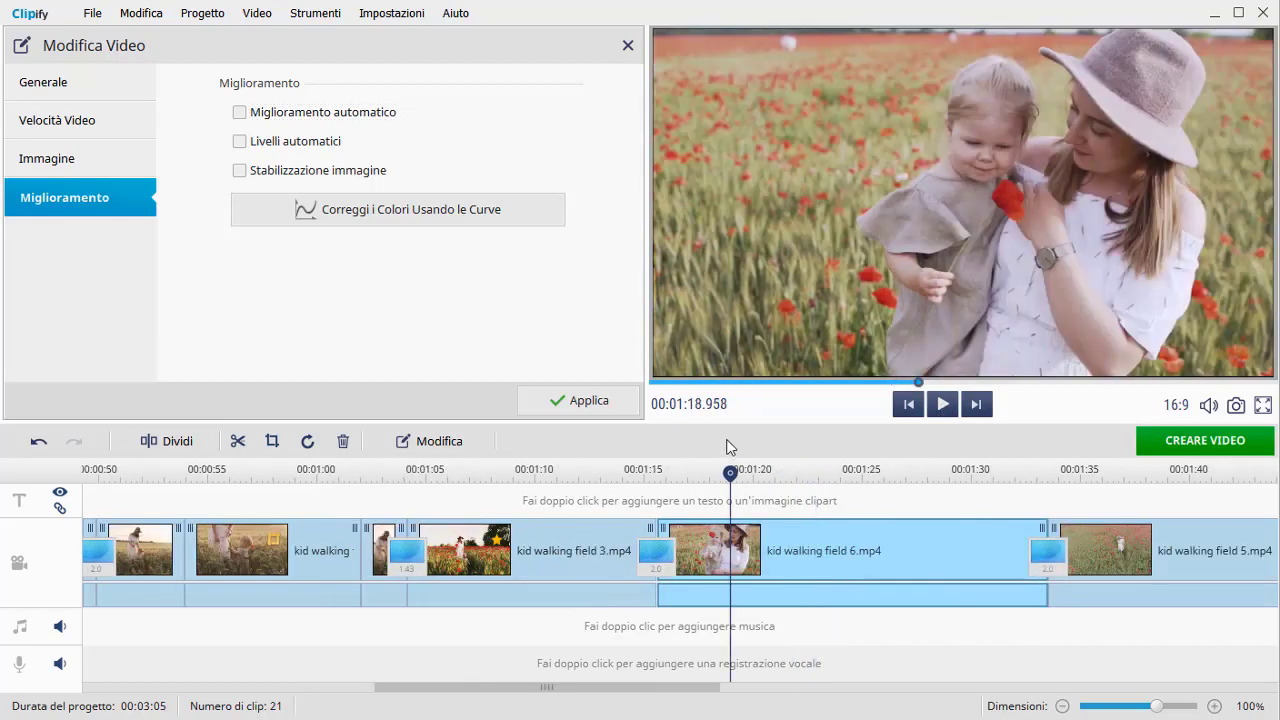
pyautogui.click(941, 404)
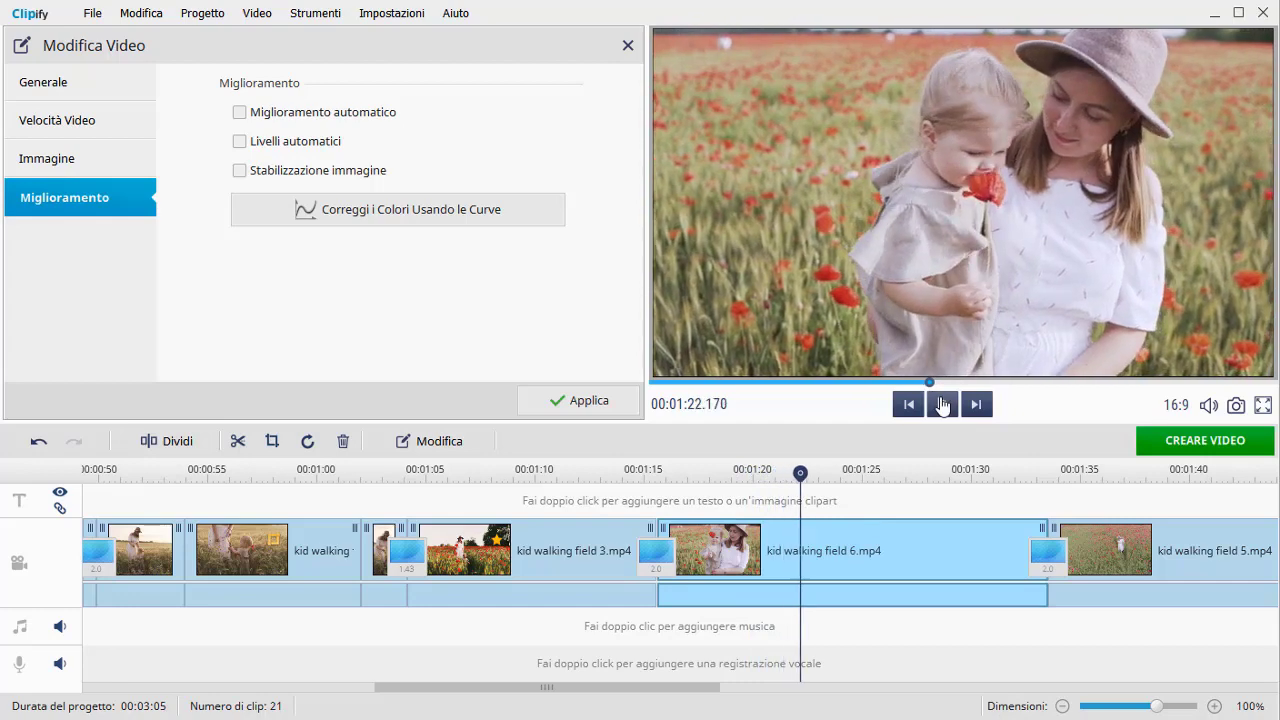
pyautogui.click(115, 121)
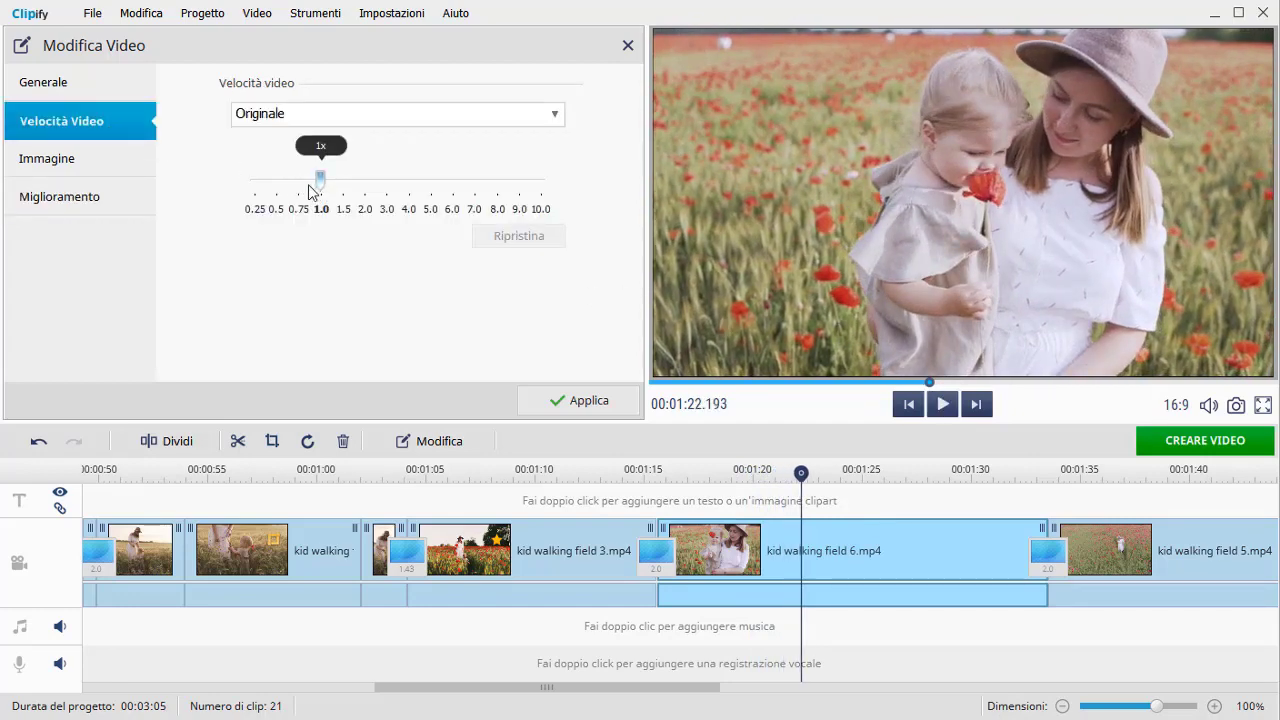
# Slow kid walking field 6.mp4 to 0.52x and preview the slow motion.
pyautogui.moveTo(310, 186); pyautogui.dragTo(279, 191)
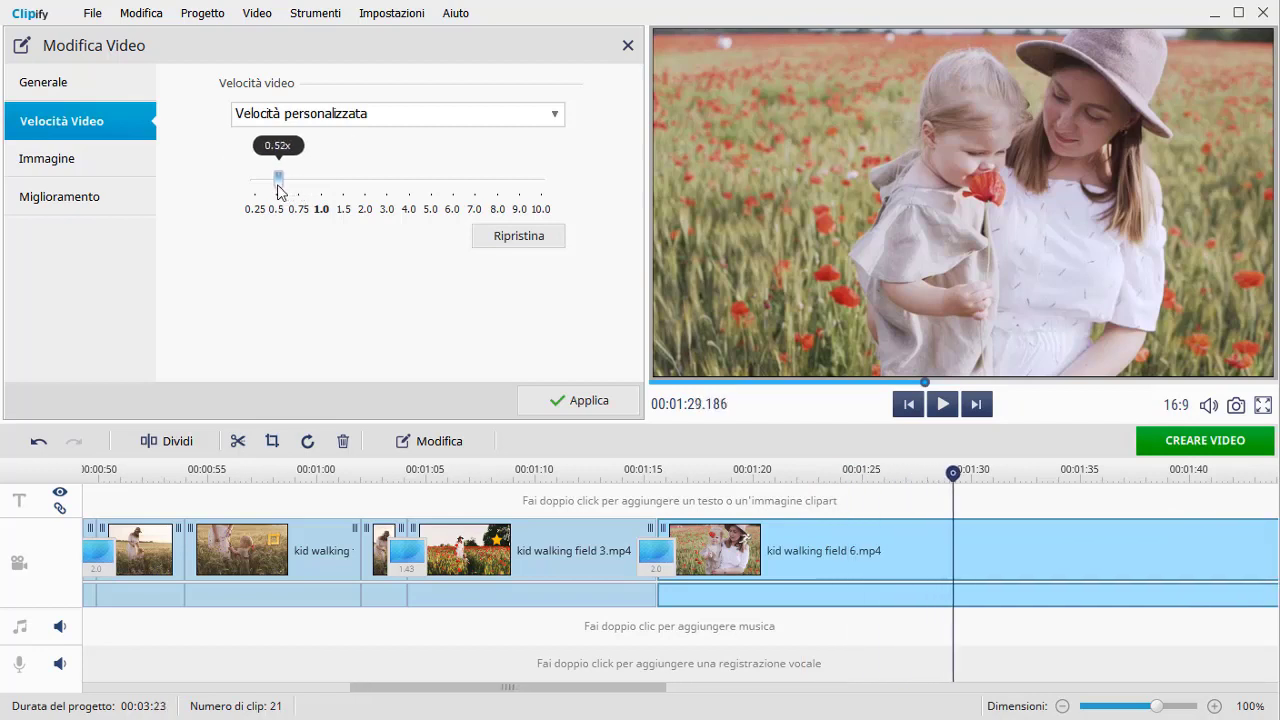
pyautogui.click(943, 410)
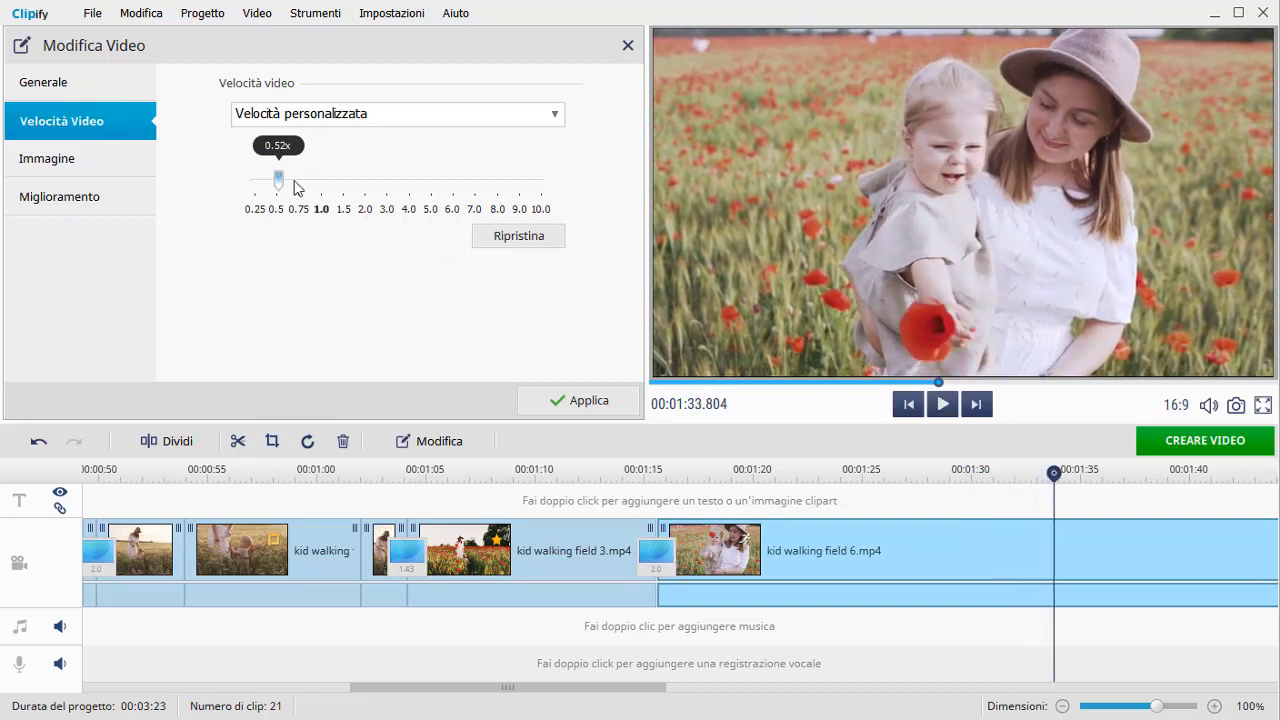
# Speed kid walking field 6.mp4 up to 3x, preview it and apply the settings.
pyautogui.moveTo(296, 188); pyautogui.dragTo(389, 203)
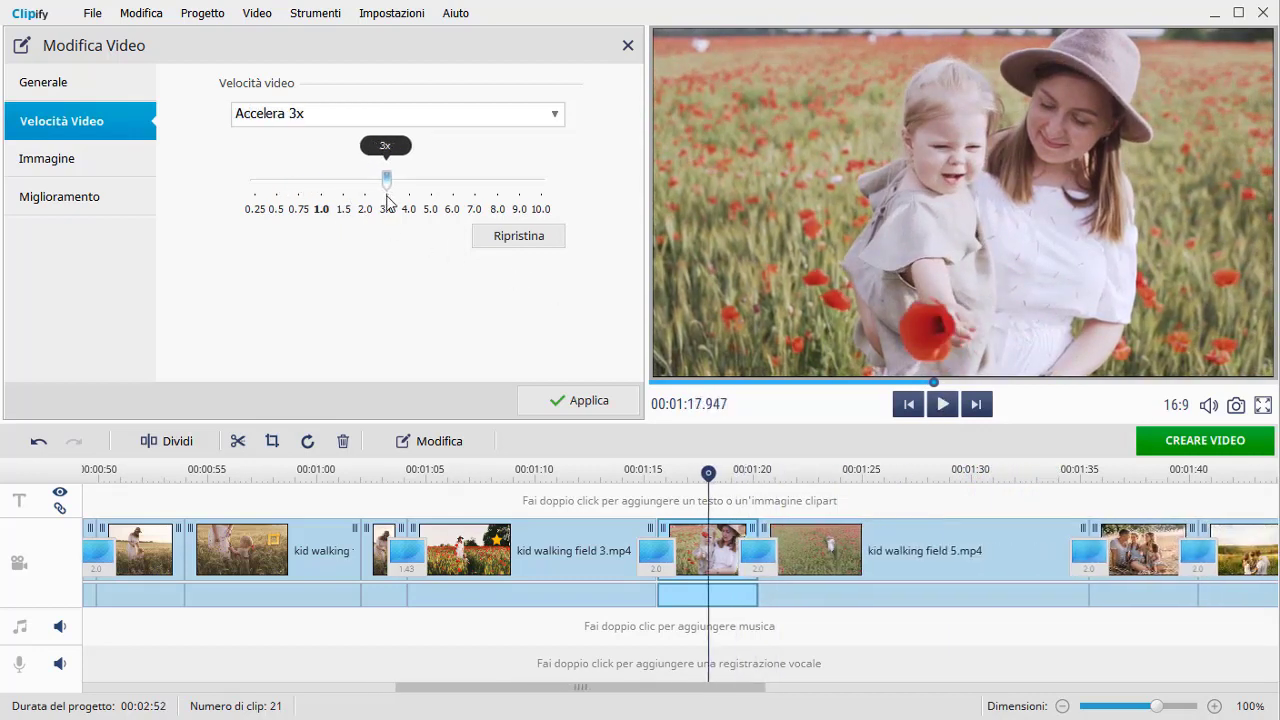
pyautogui.click(939, 406)
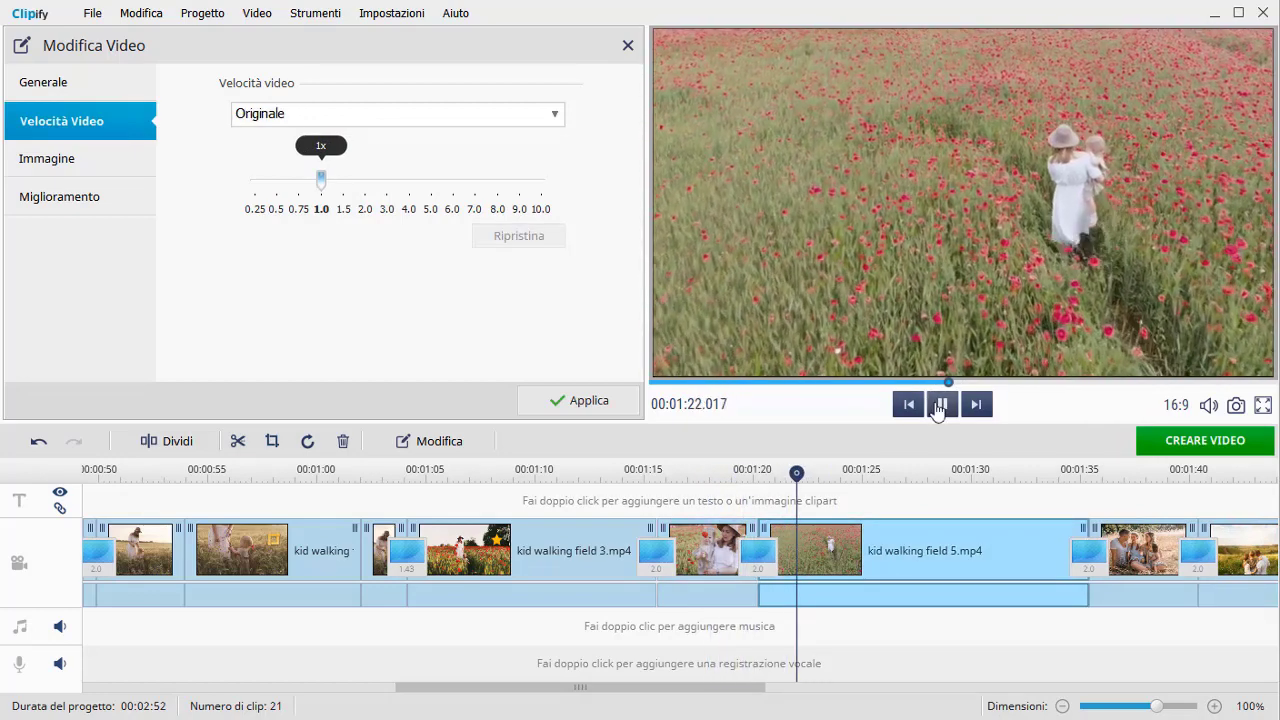
pyautogui.click(939, 406)
pyautogui.click(586, 400)
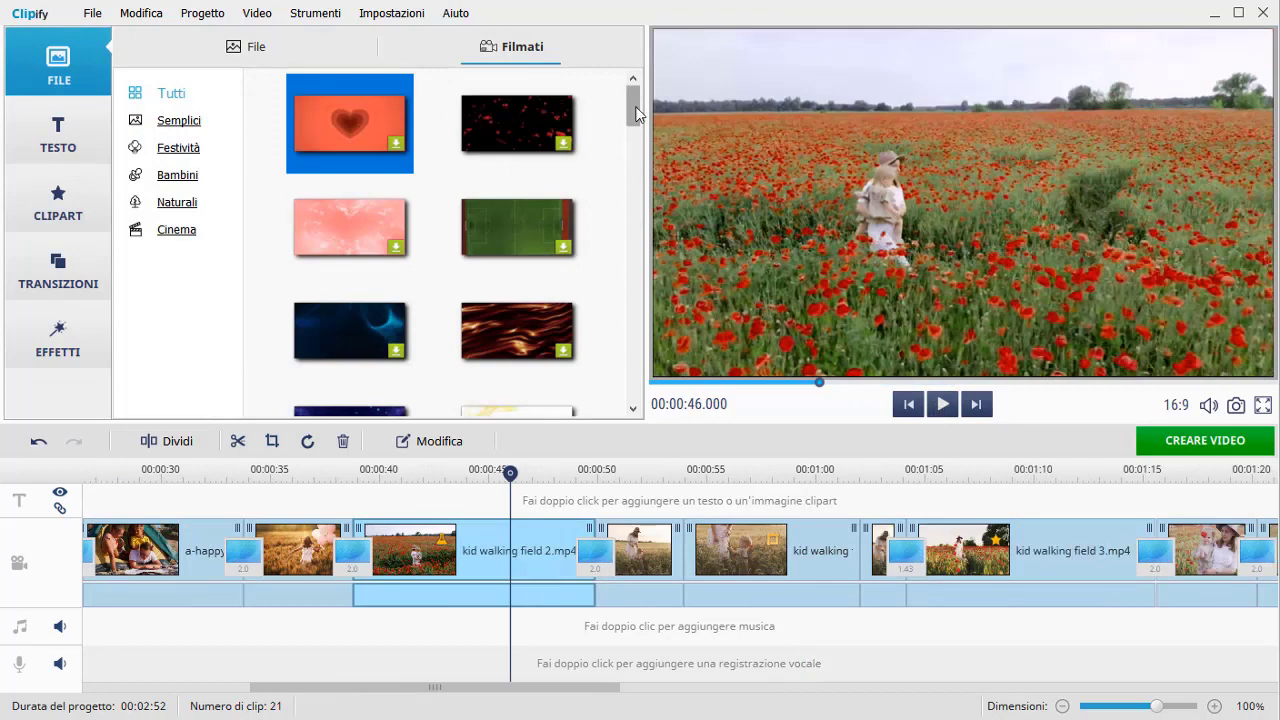
# Insert the poppy meadow stock footage from the video collection before kid walking field 2.mp4 and preview it.
pyautogui.moveTo(636, 113); pyautogui.dragTo(636, 305)
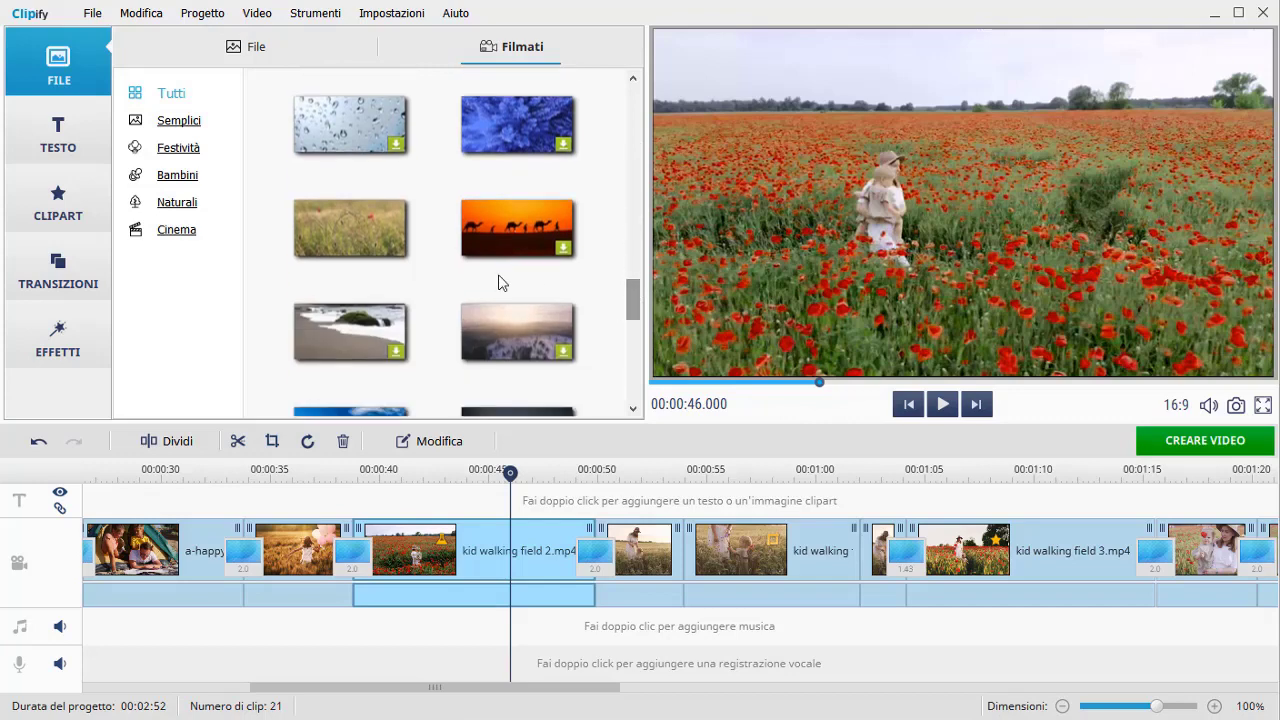
pyautogui.moveTo(330, 232); pyautogui.dragTo(340, 557)
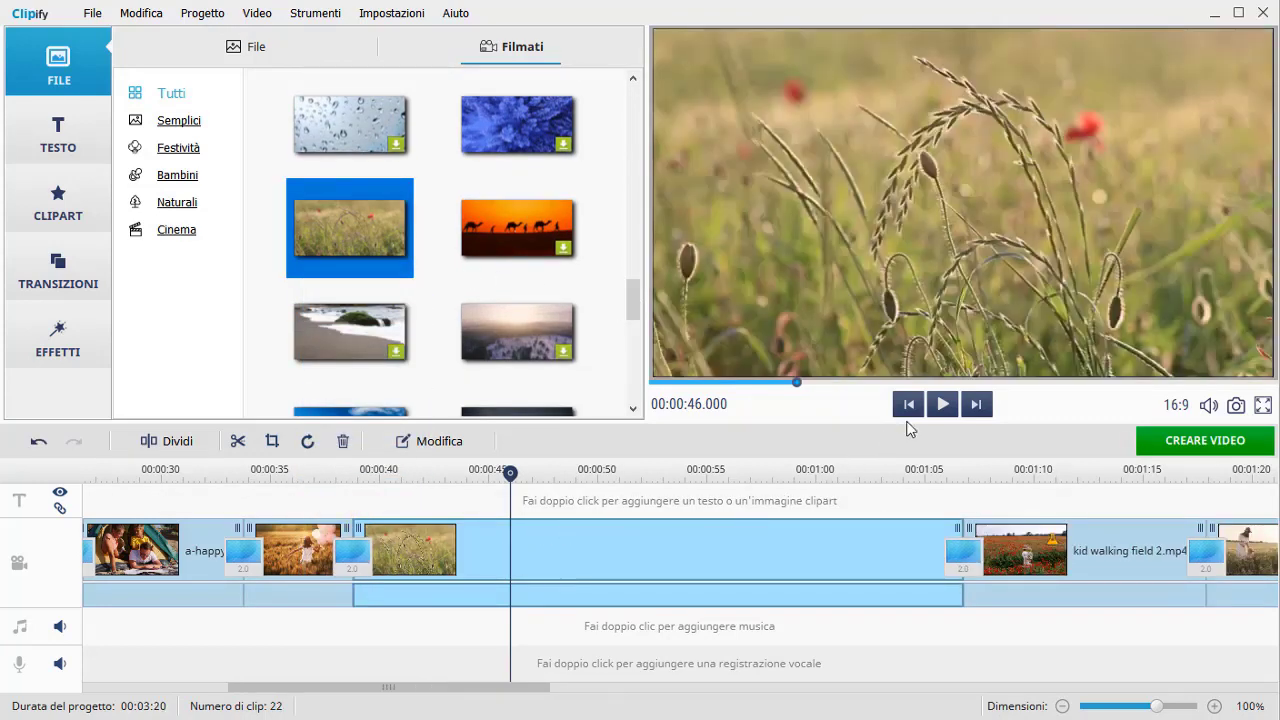
pyautogui.click(940, 405)
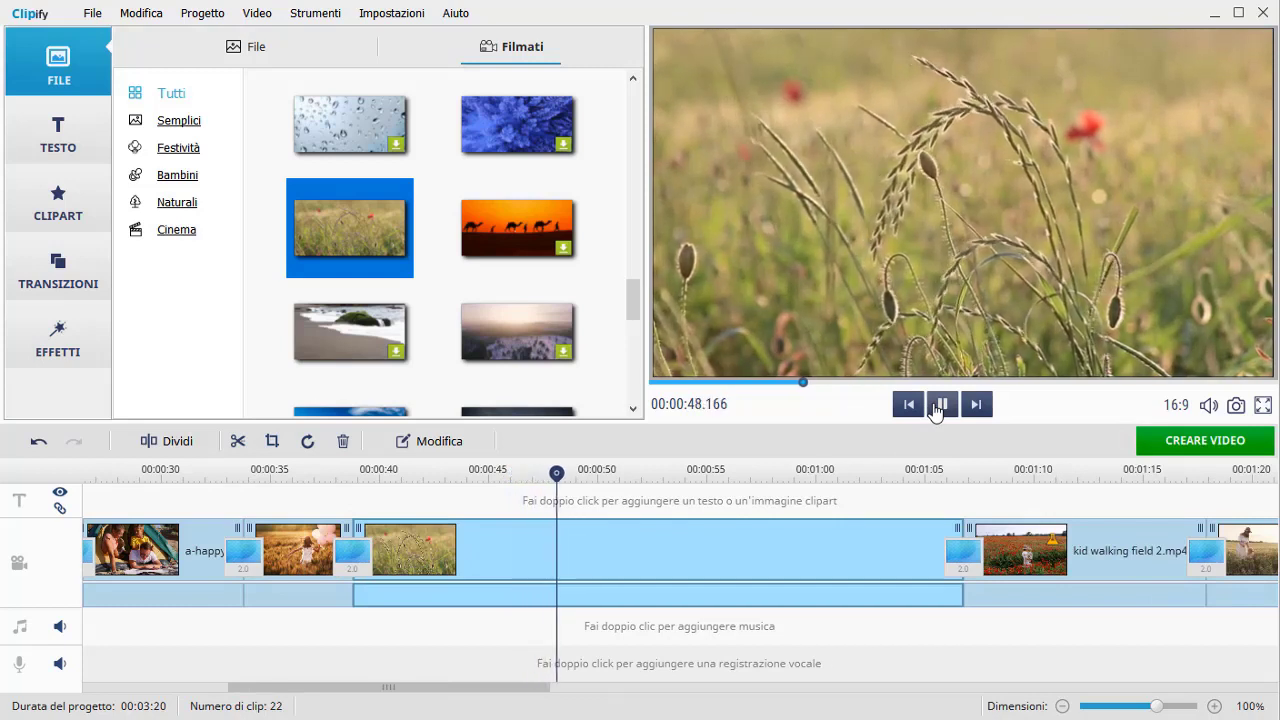
# Overlay the title "Un campo di papaveri" in a light pink script style, spanning the meadow footage from 00:00:39.625 to about 00:01:05.8.
pyautogui.click(56, 133)
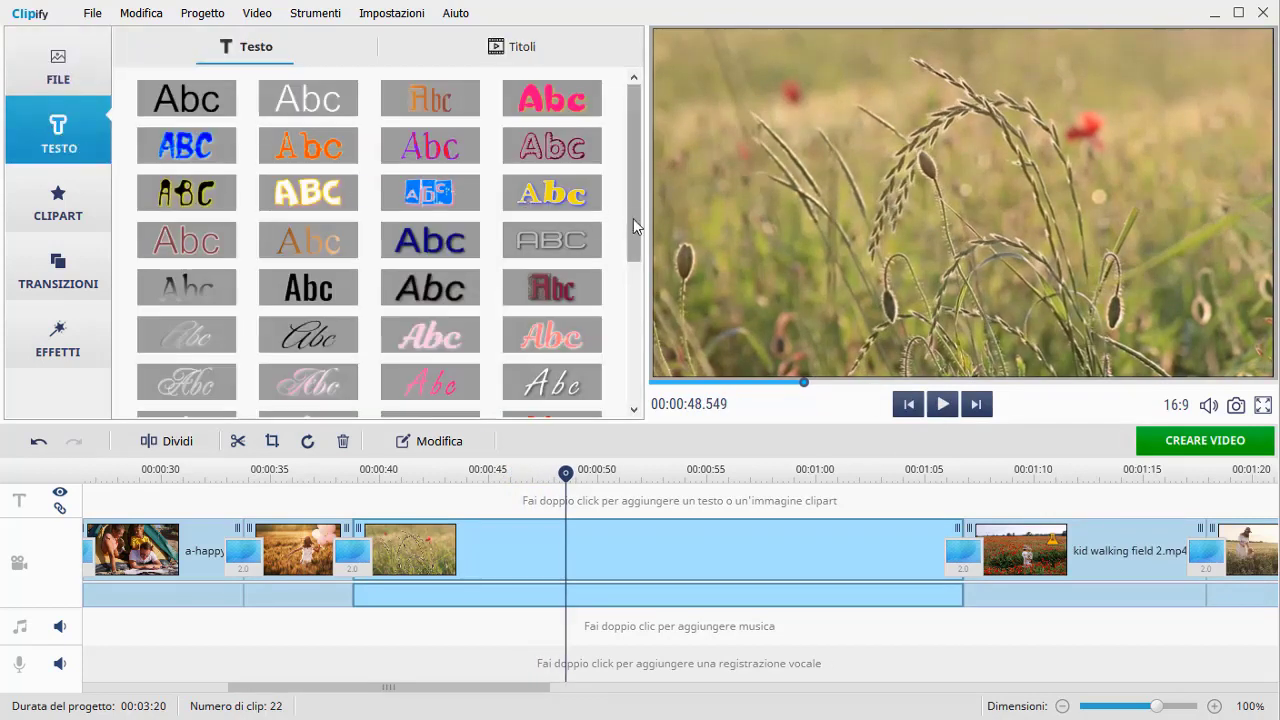
pyautogui.moveTo(633, 218); pyautogui.dragTo(637, 314)
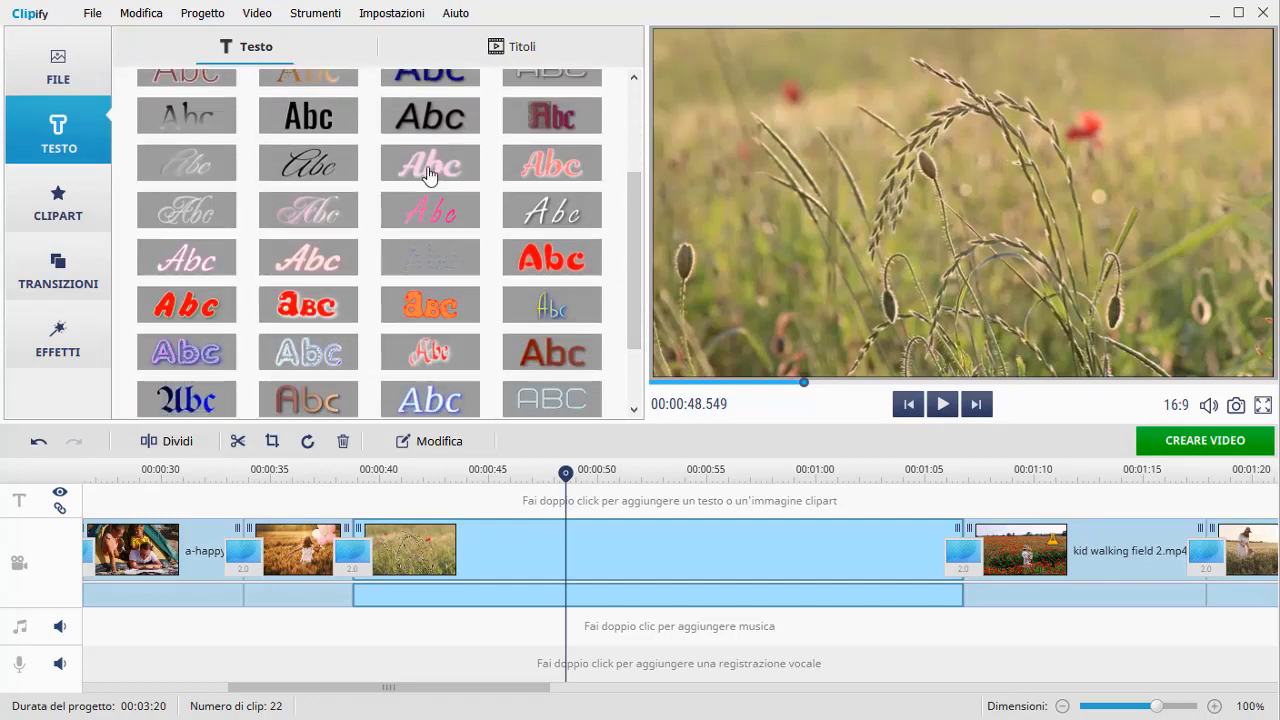
pyautogui.moveTo(424, 170); pyautogui.dragTo(455, 502)
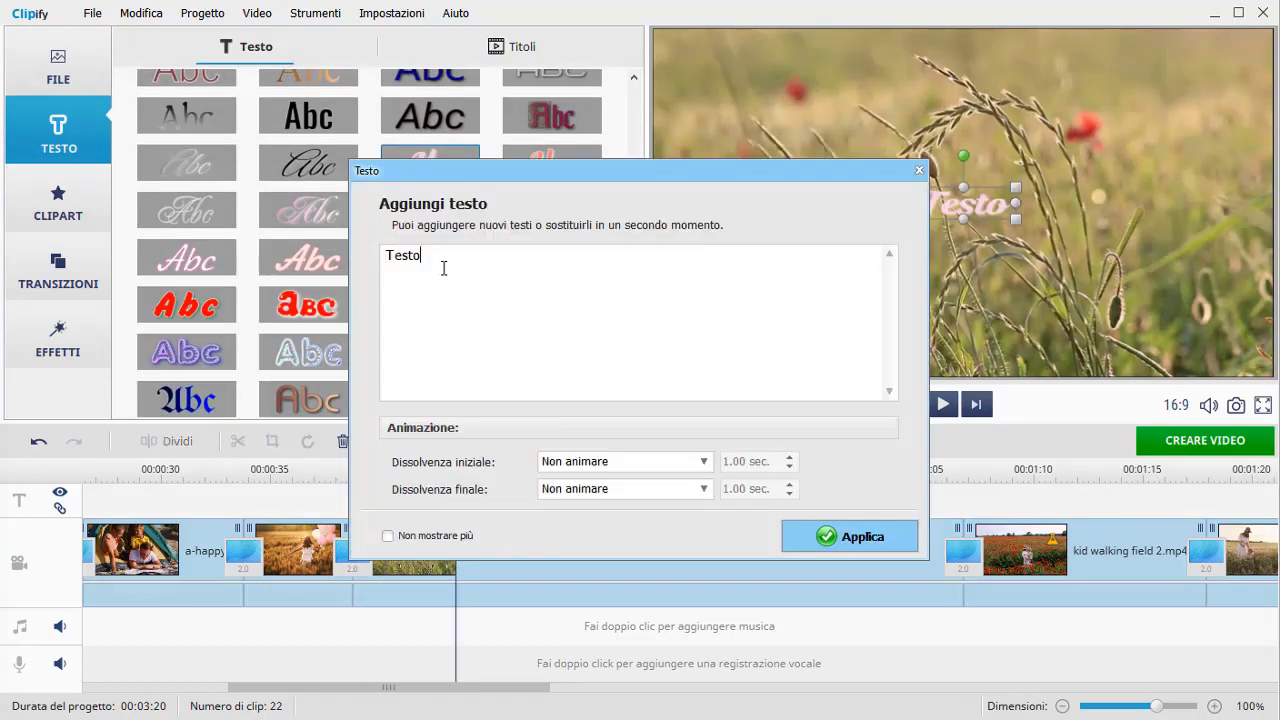
pyautogui.moveTo(443, 268); pyautogui.dragTo(385, 255)
pyautogui.write('Un campo di papaveri')
pyautogui.click(848, 536)
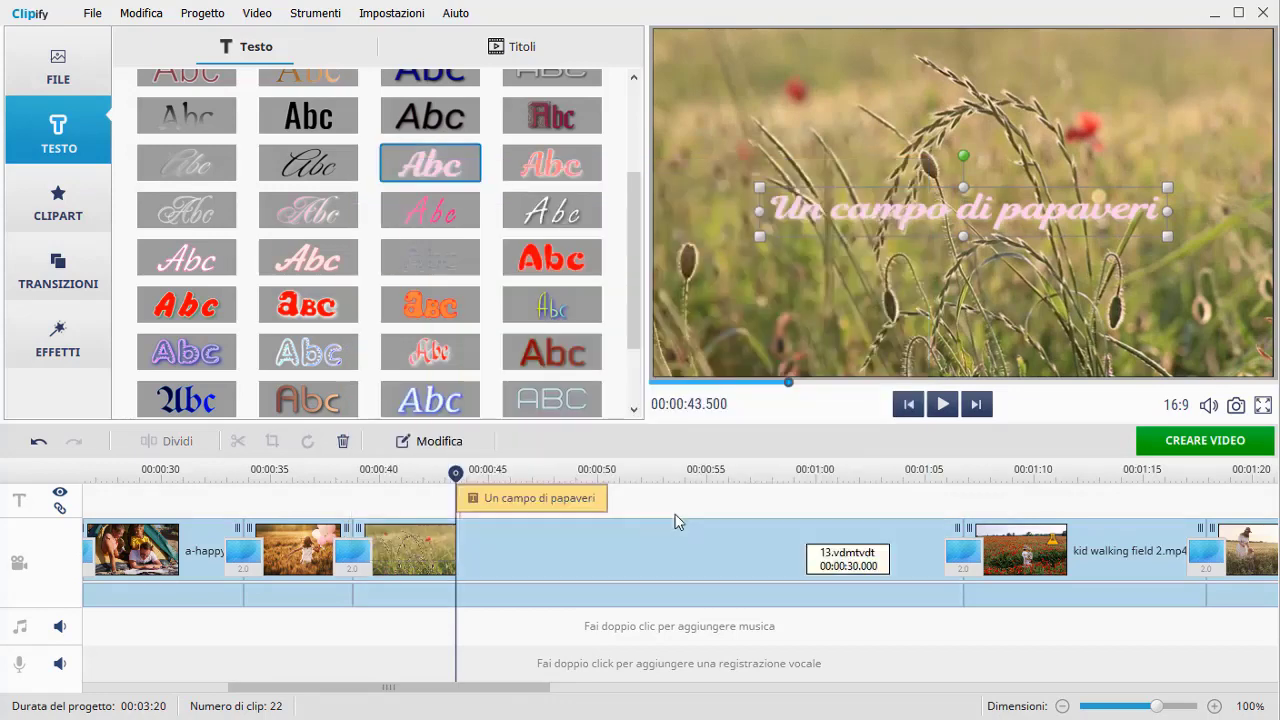
pyautogui.moveTo(420, 494); pyautogui.dragTo(366, 494)
pyautogui.moveTo(606, 500); pyautogui.dragTo(940, 509)
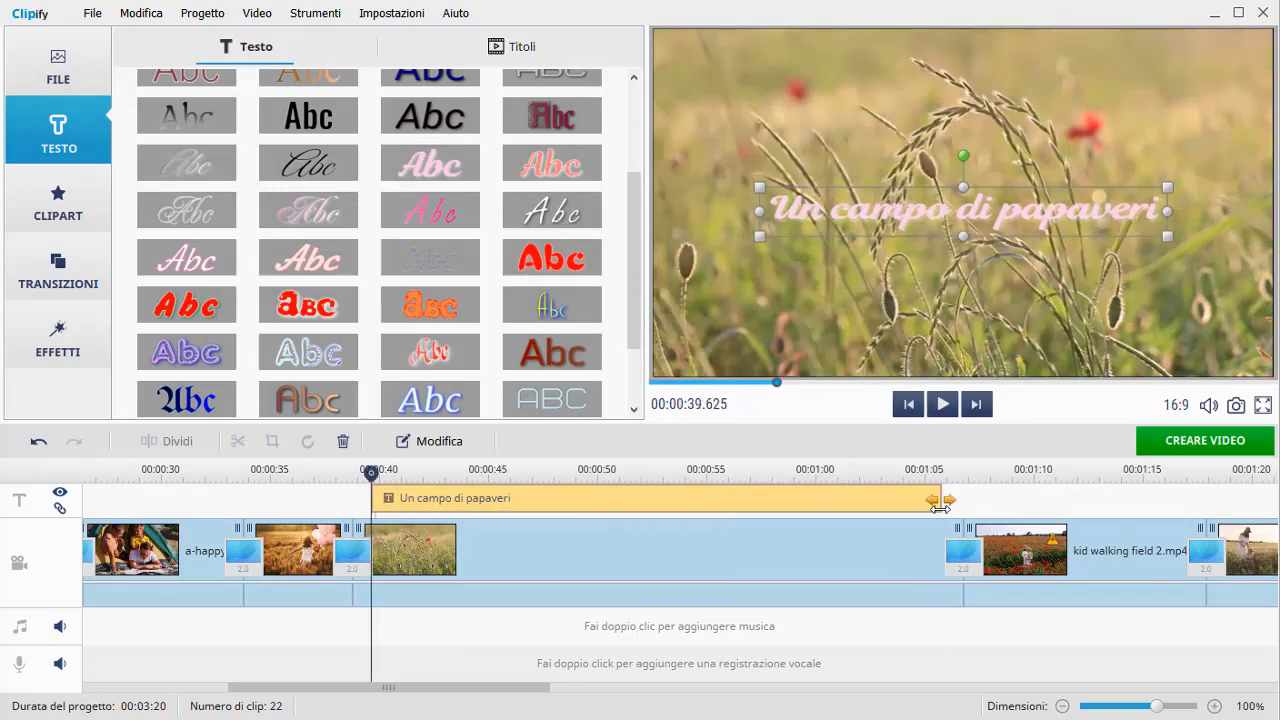
# Open the title "Un campo di papaveri" for editing and change its text colour to white.
pyautogui.click(439, 441)
pyautogui.click(437, 370)
pyautogui.click(597, 249)
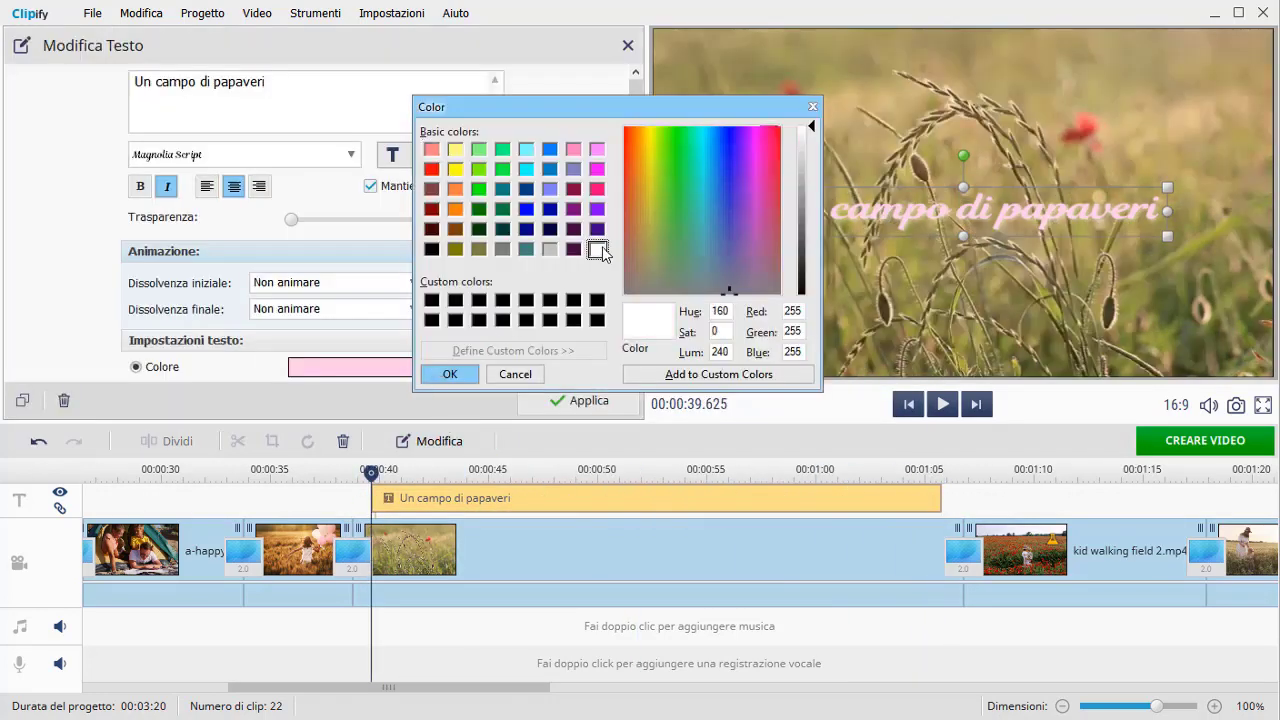
pyautogui.click(449, 374)
# Change the title's shadow colour to black and move the title slightly higher in the frame.
pyautogui.moveTo(636, 196); pyautogui.dragTo(636, 326)
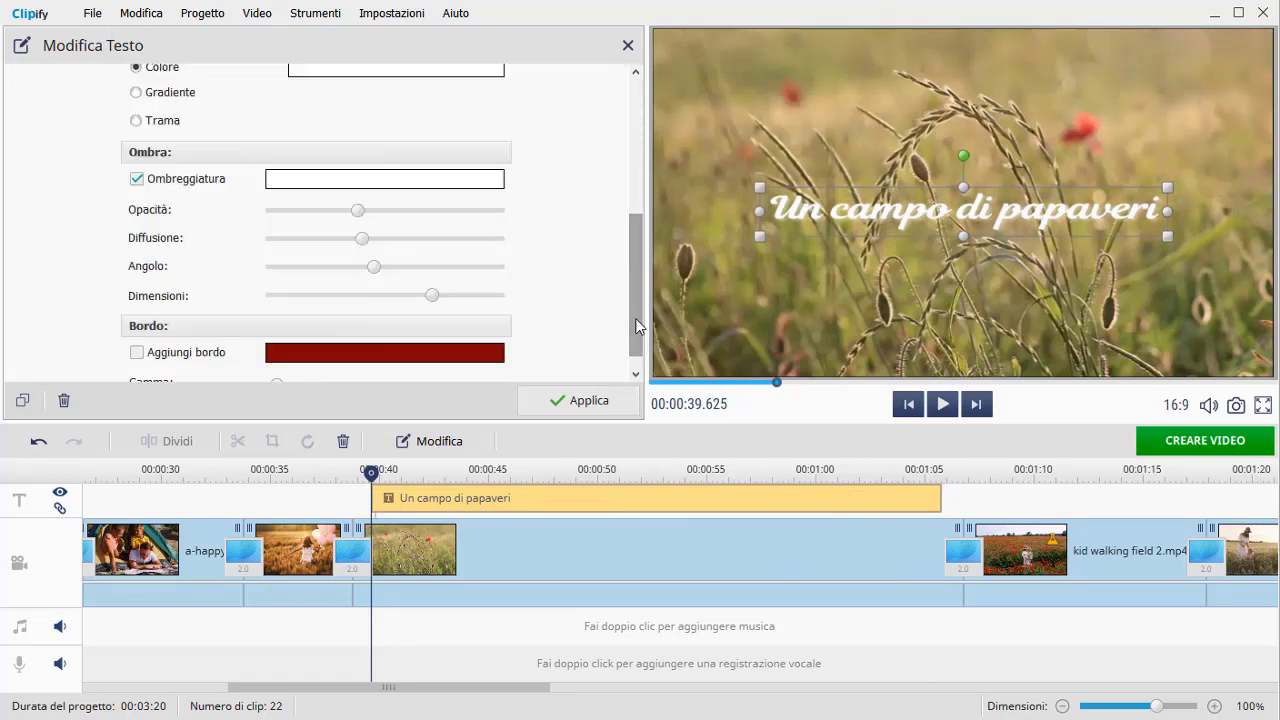
pyautogui.click(400, 189)
pyautogui.click(435, 298)
pyautogui.click(456, 376)
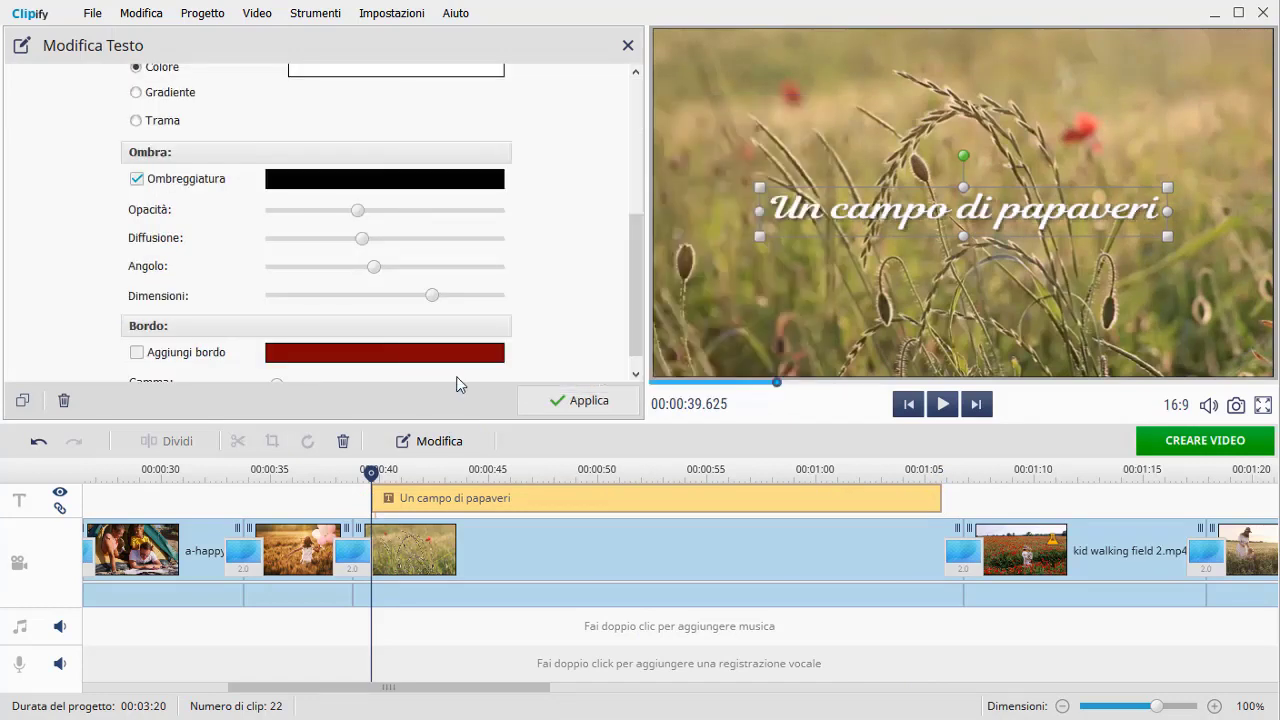
pyautogui.moveTo(636, 345); pyautogui.dragTo(632, 210)
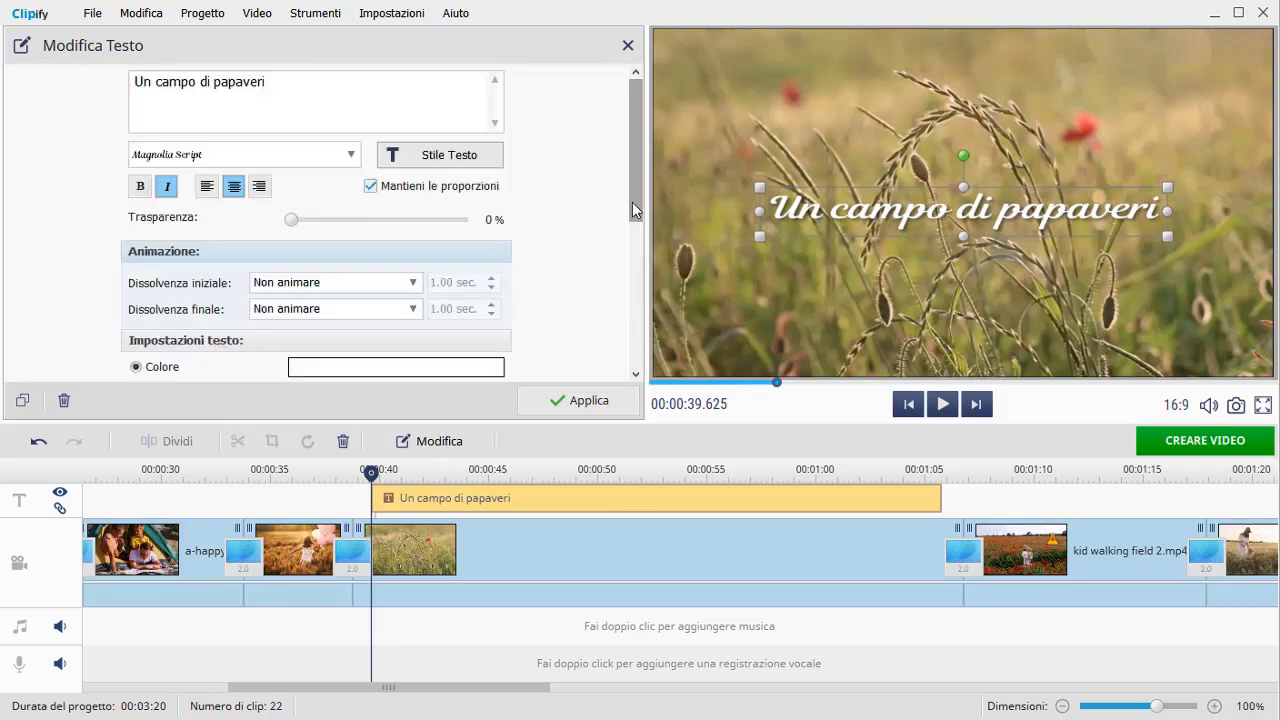
pyautogui.moveTo(962, 212); pyautogui.dragTo(970, 194)
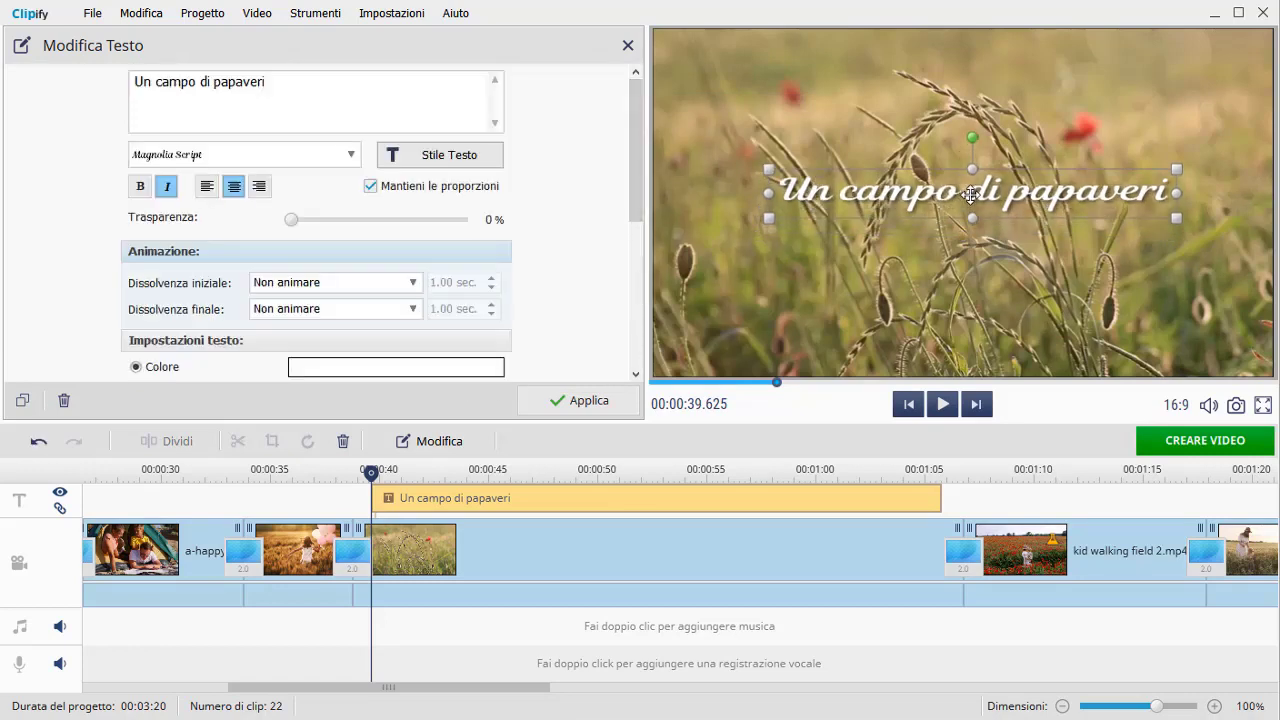
# Animate the title's entrance with Scorrimento a sinistra over 1.50 sec. and its exit with Scorrimento a destra.
pyautogui.click(412, 282)
pyautogui.click(310, 350)
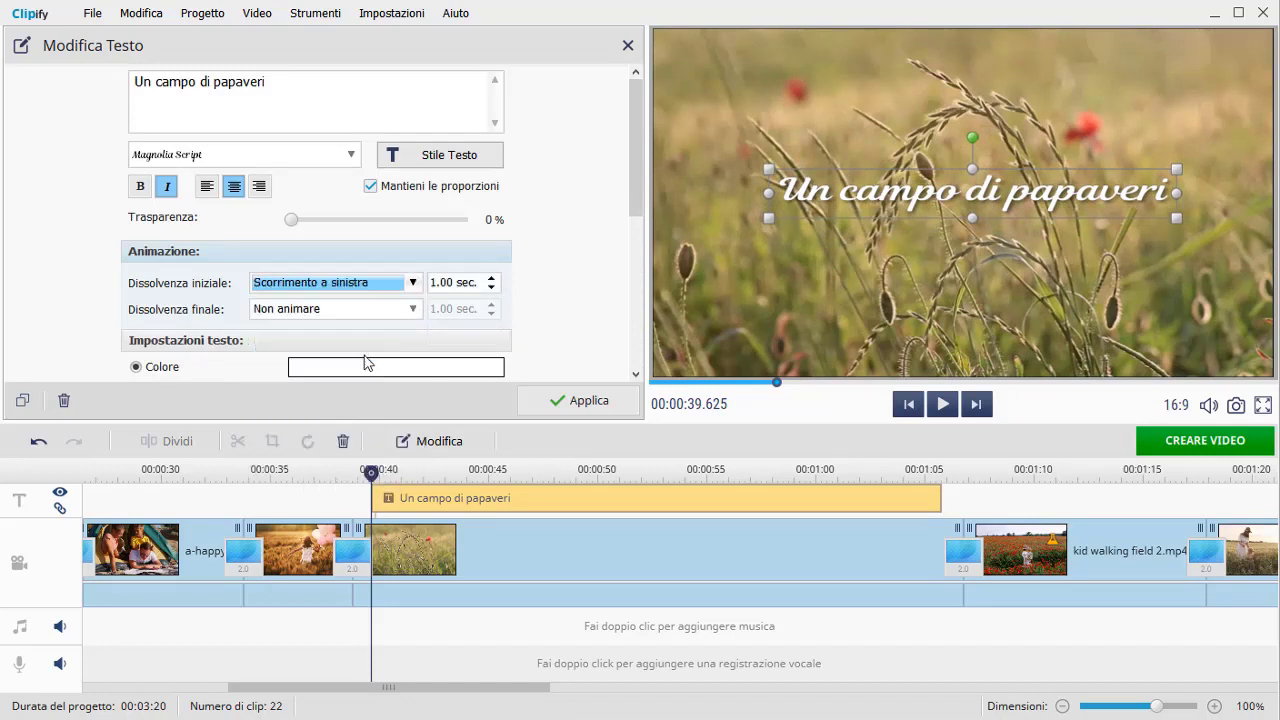
pyautogui.click(490, 281)
pyautogui.click(412, 335)
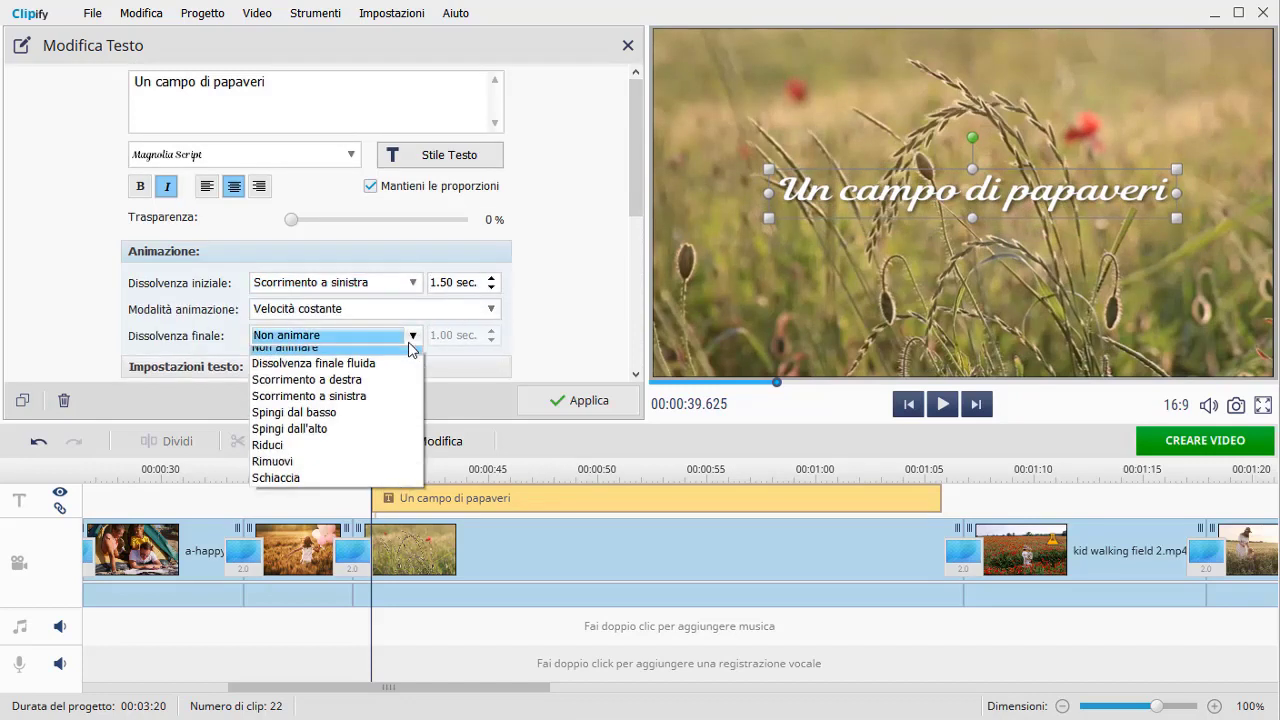
pyautogui.click(362, 388)
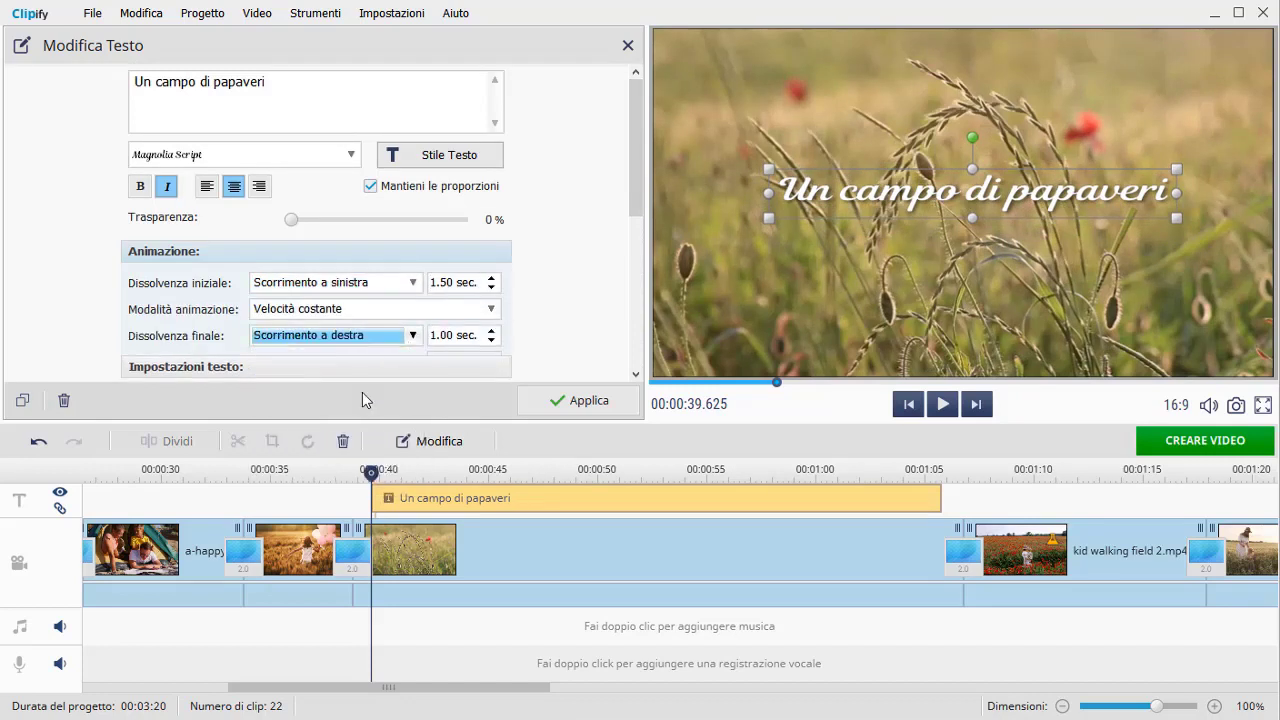
# Set the title's exit animation to 1.50 sec. with the Liscio animation mode, apply the changes and play back the result.
pyautogui.click(492, 331)
pyautogui.click(490, 362)
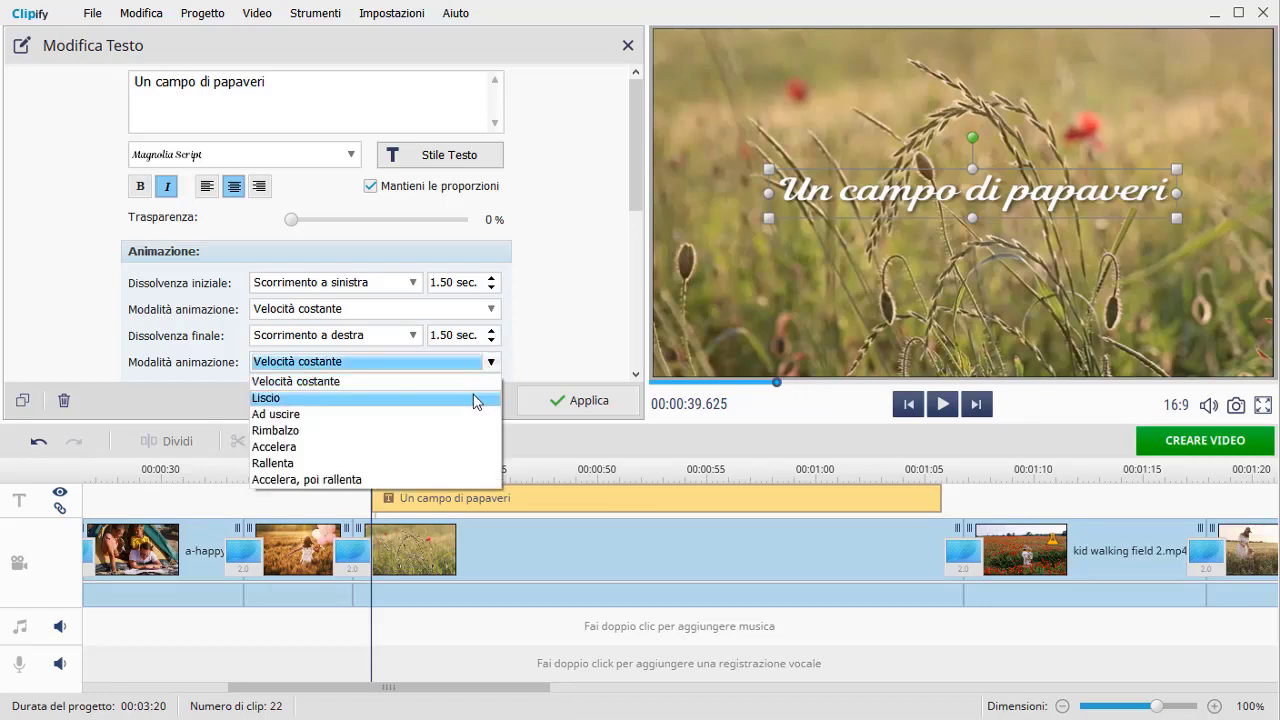
pyautogui.click(474, 399)
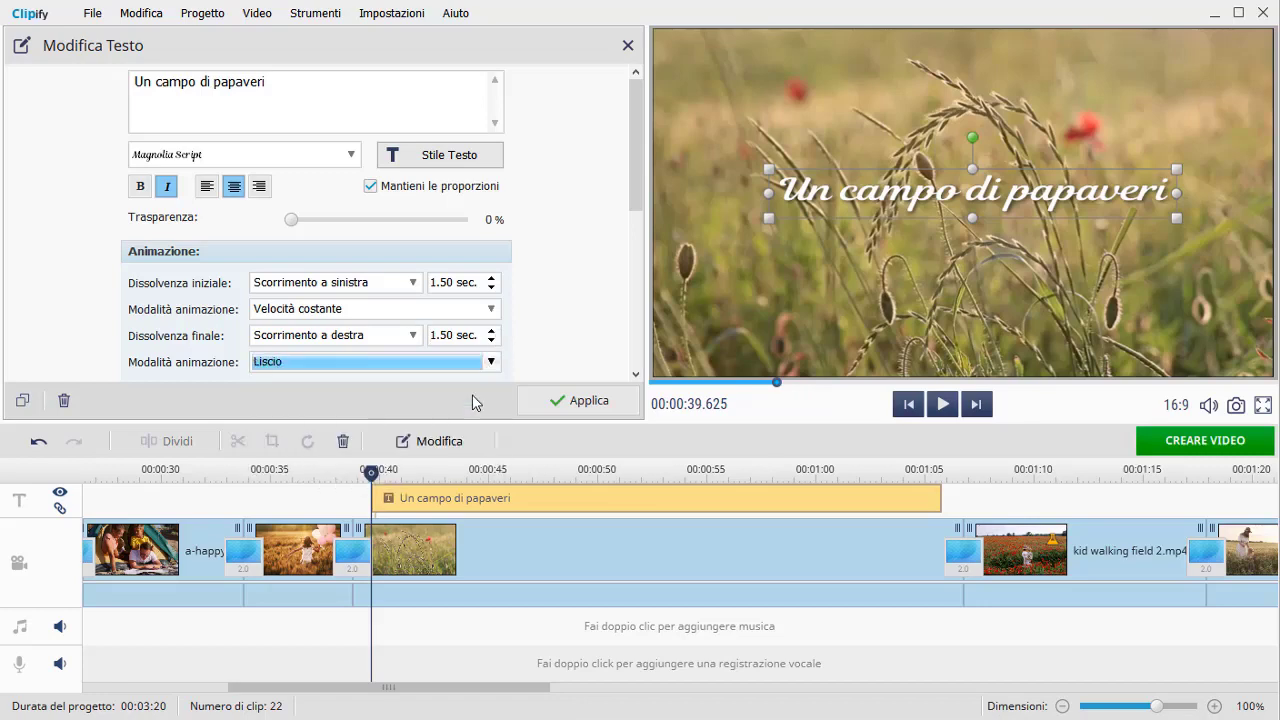
pyautogui.click(943, 404)
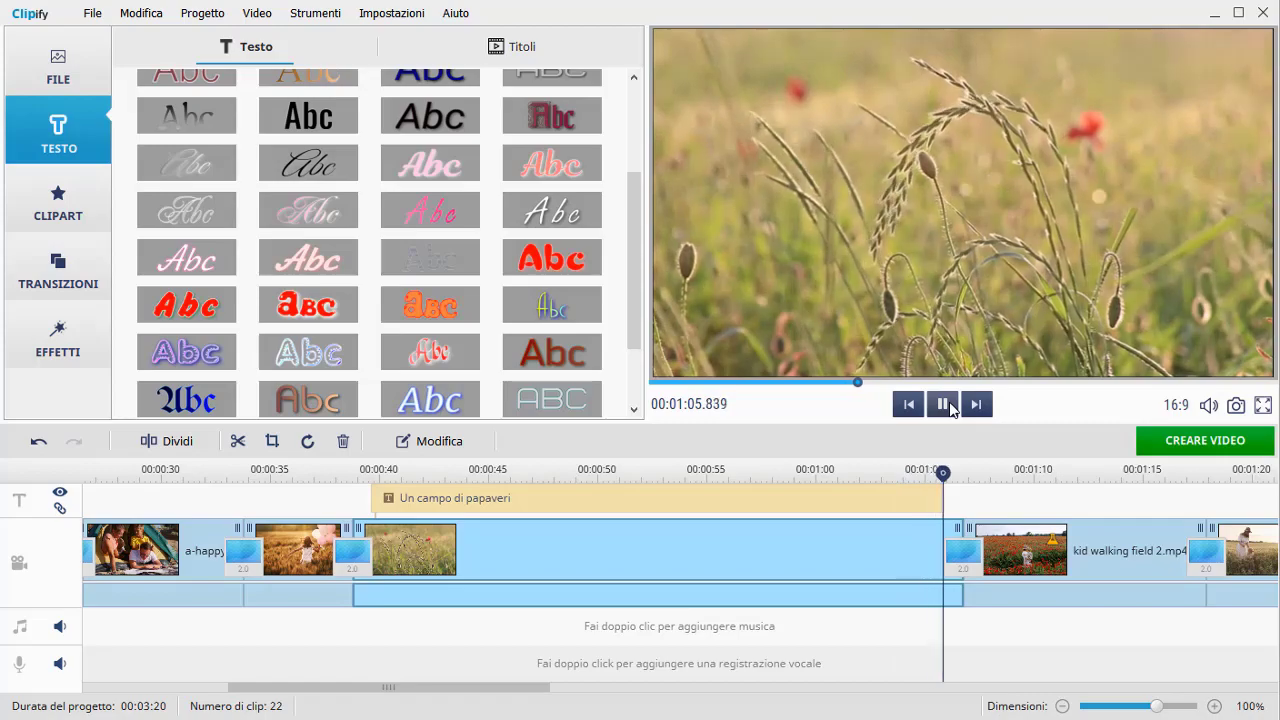
pyautogui.click(943, 405)
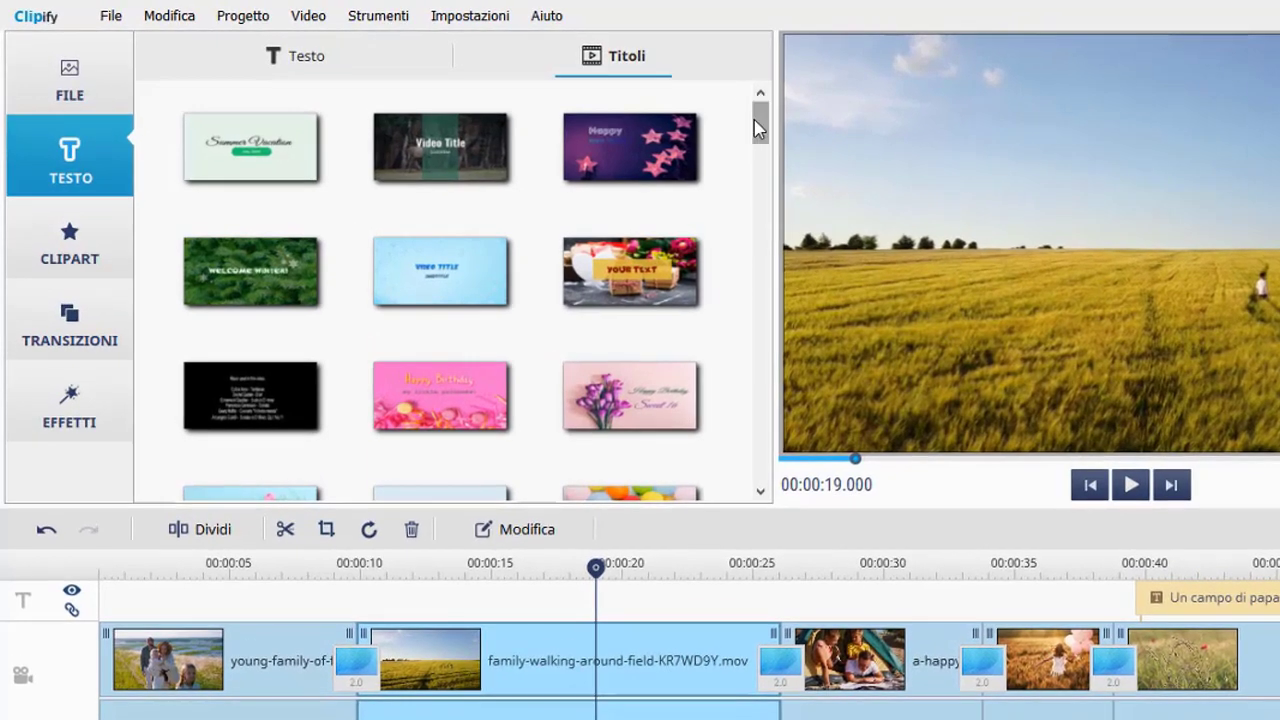
# Add the poppy-field title template at the start of the video with the title "Viaggio estivo" and subtitle "2021", and play it back.
pyautogui.moveTo(748, 126); pyautogui.dragTo(809, 383)
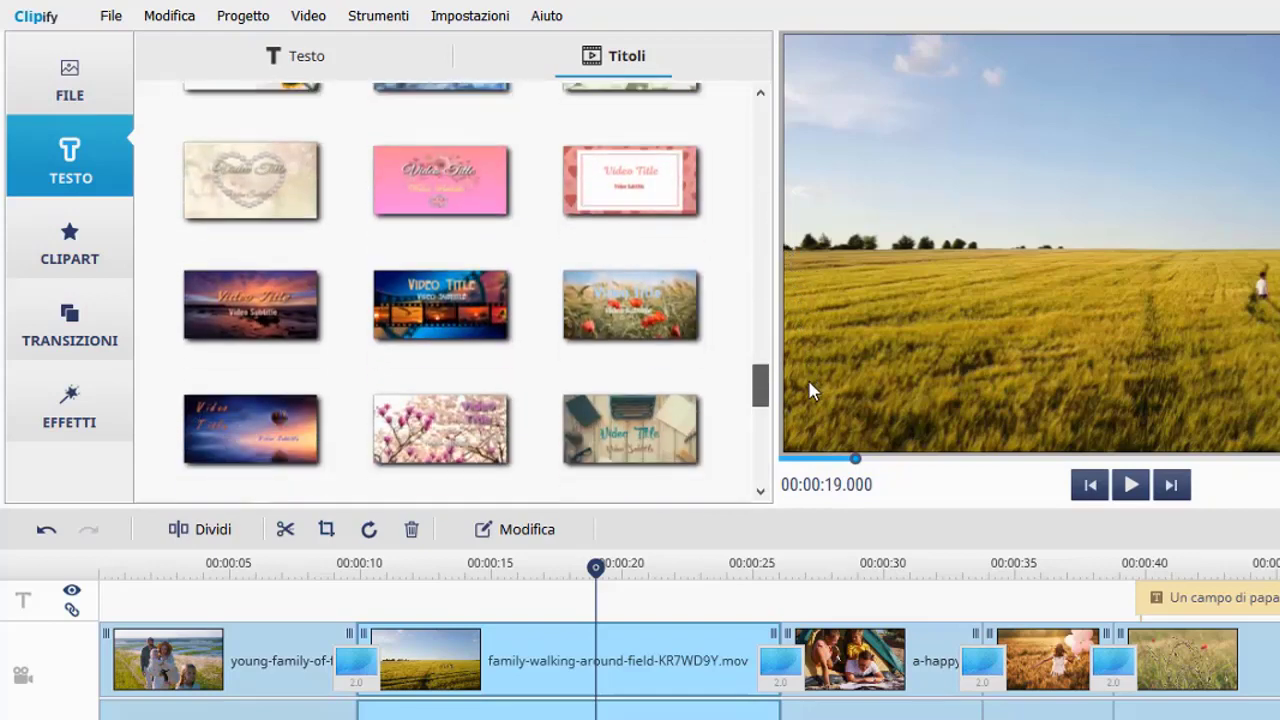
pyautogui.moveTo(655, 318); pyautogui.dragTo(162, 687)
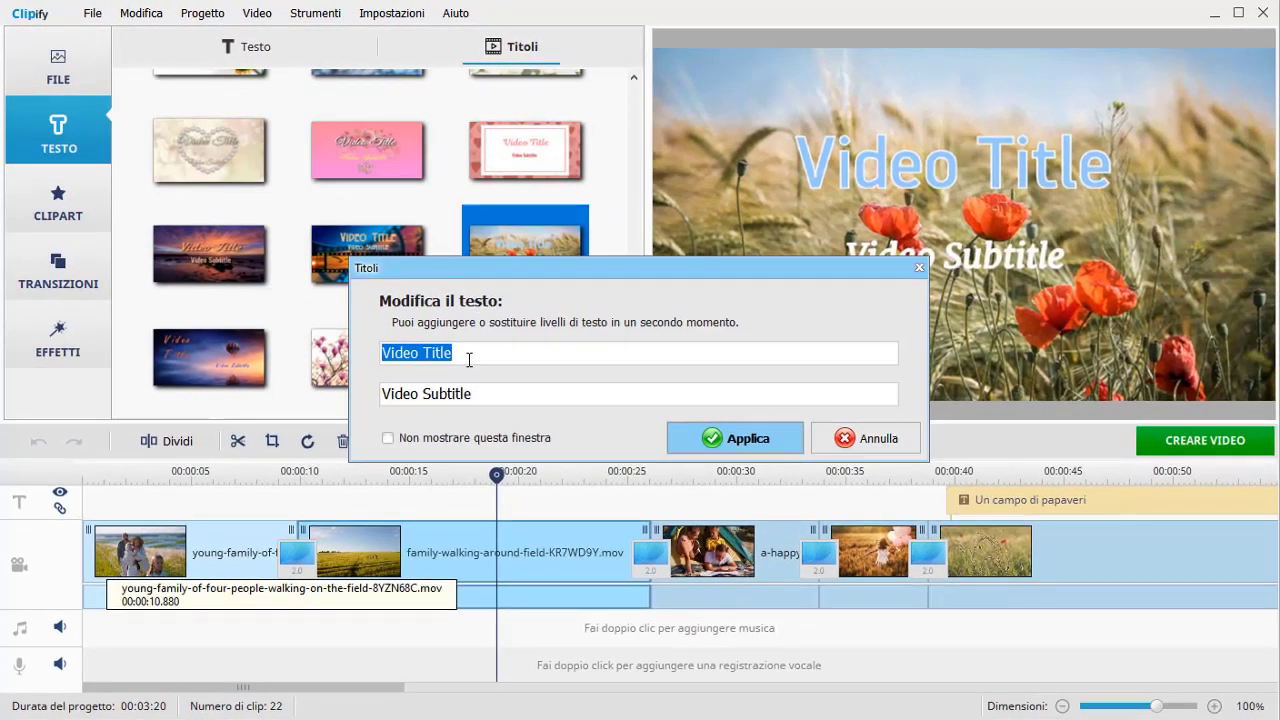
pyautogui.write('Viaggio estivo')
pyautogui.press('Tab')
pyautogui.write('202')
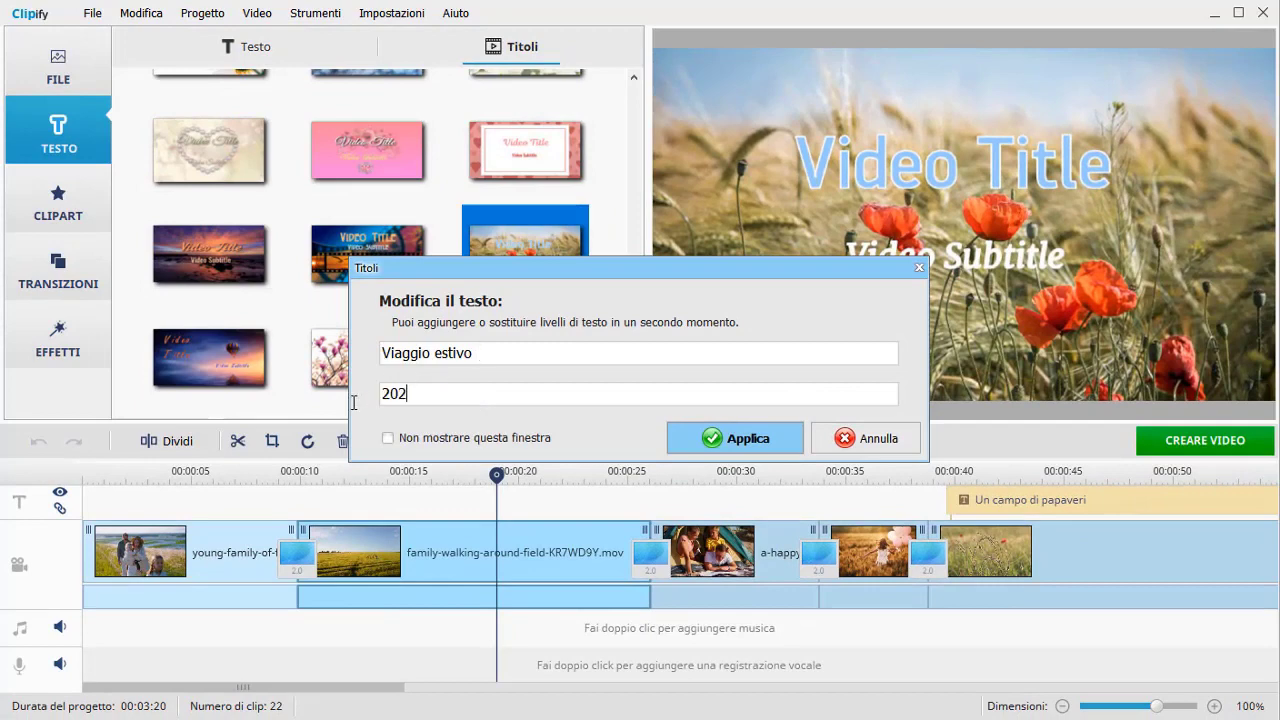
pyautogui.click(731, 440)
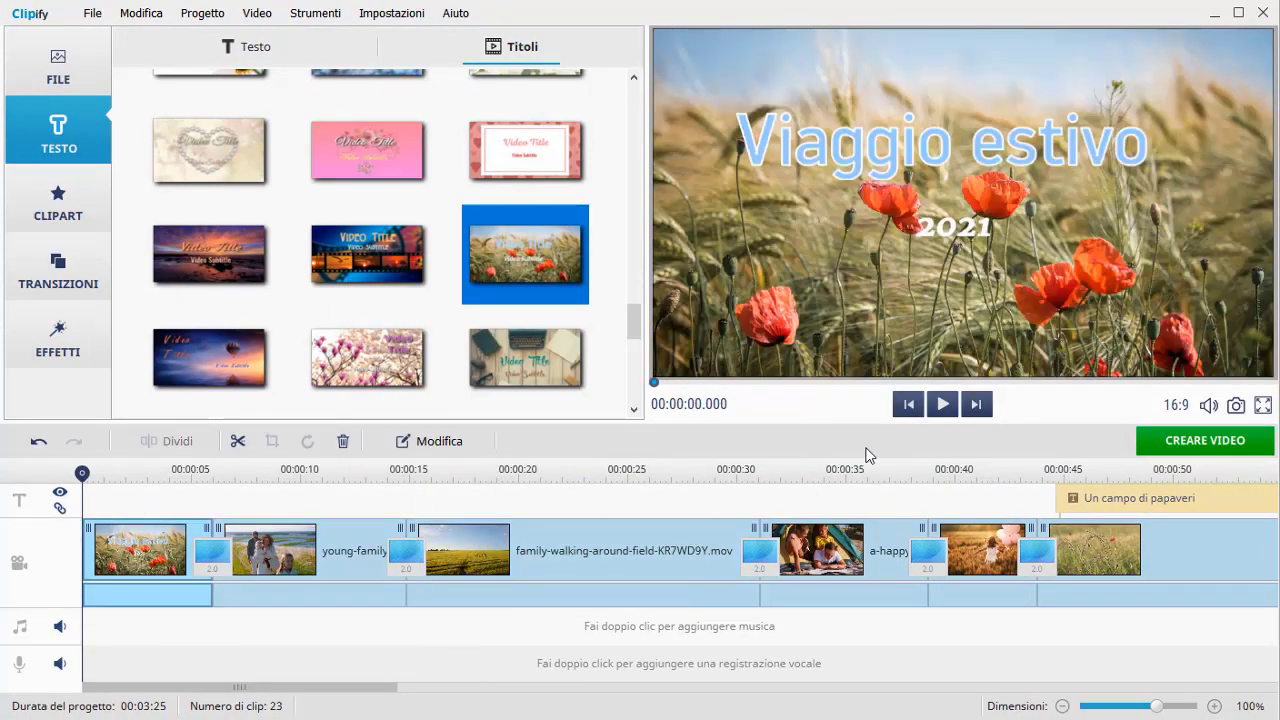
pyautogui.click(955, 410)
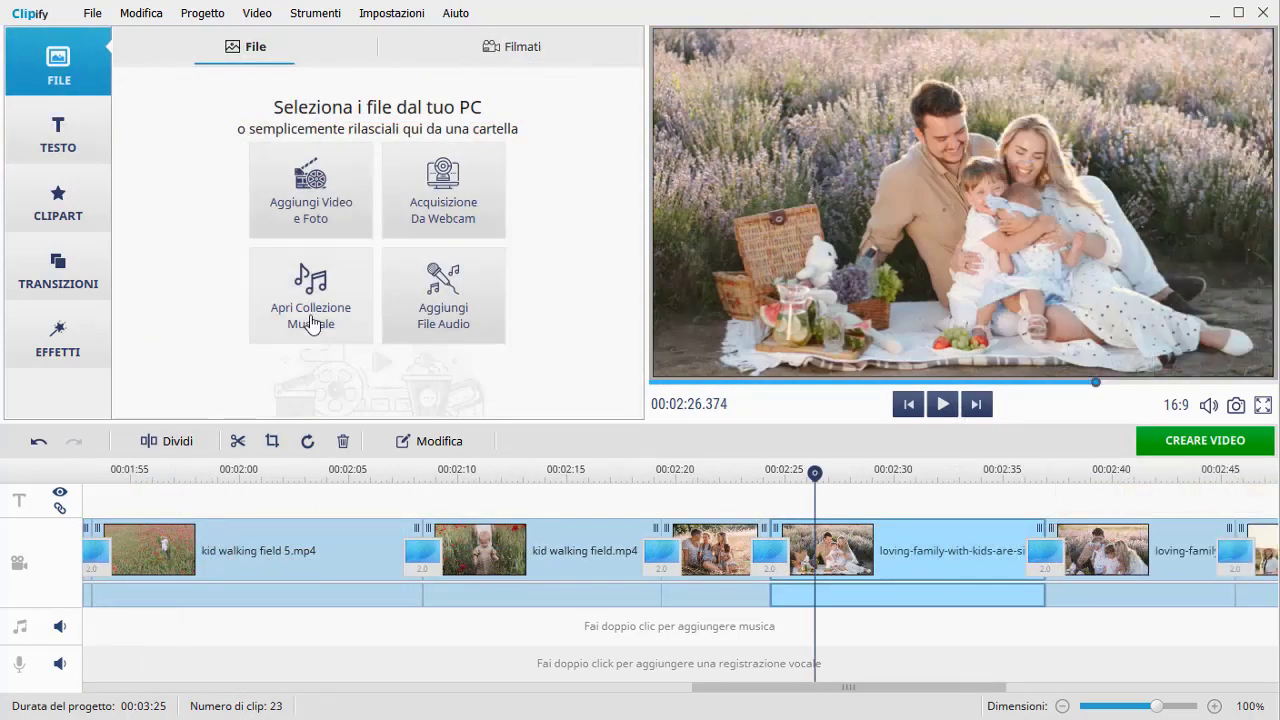
# Add the teal speech bubble sticker to the family picnic clip at 00:02:26.374, rotated and placed in the frame's upper-left area.
pyautogui.click(58, 200)
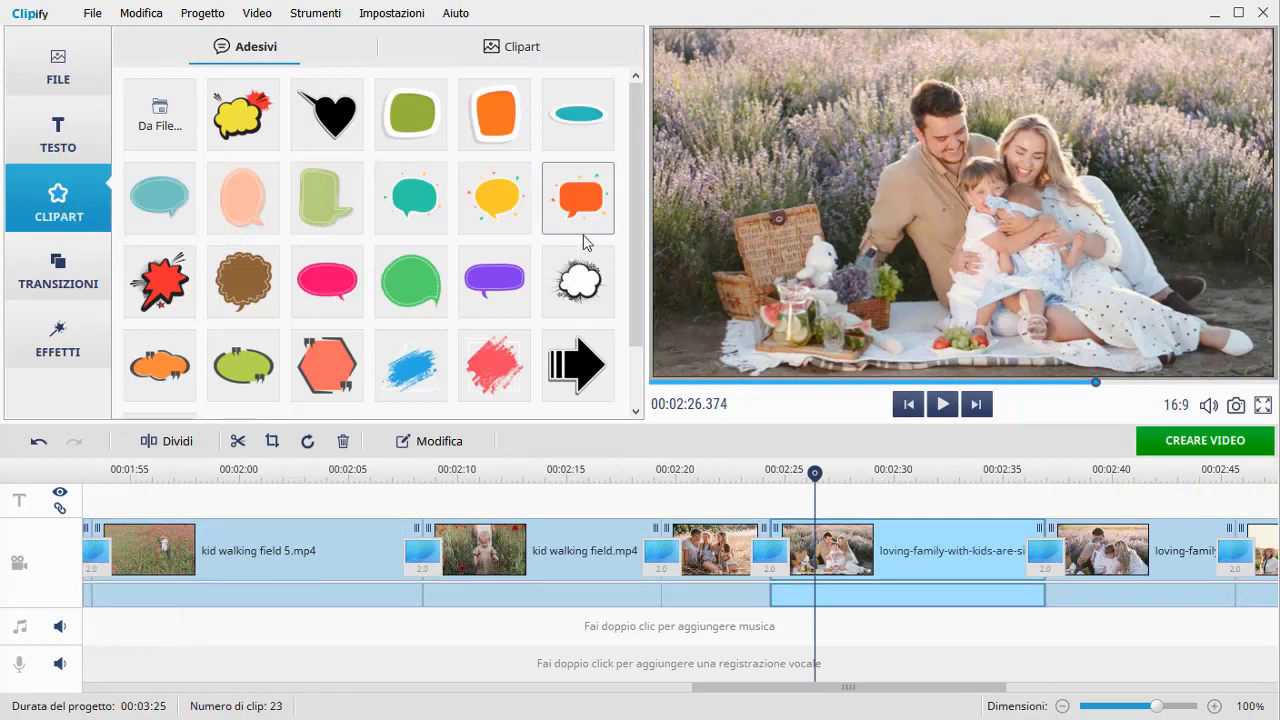
pyautogui.moveTo(635, 260); pyautogui.dragTo(657, 208)
pyautogui.moveTo(159, 196); pyautogui.dragTo(747, 151)
pyautogui.moveTo(865, 129); pyautogui.dragTo(775, 62)
pyautogui.moveTo(814, 137); pyautogui.dragTo(766, 121)
# Add the text "Giochiamo !" over the speech bubble using the white text style with a yellow outline.
pyautogui.click(57, 133)
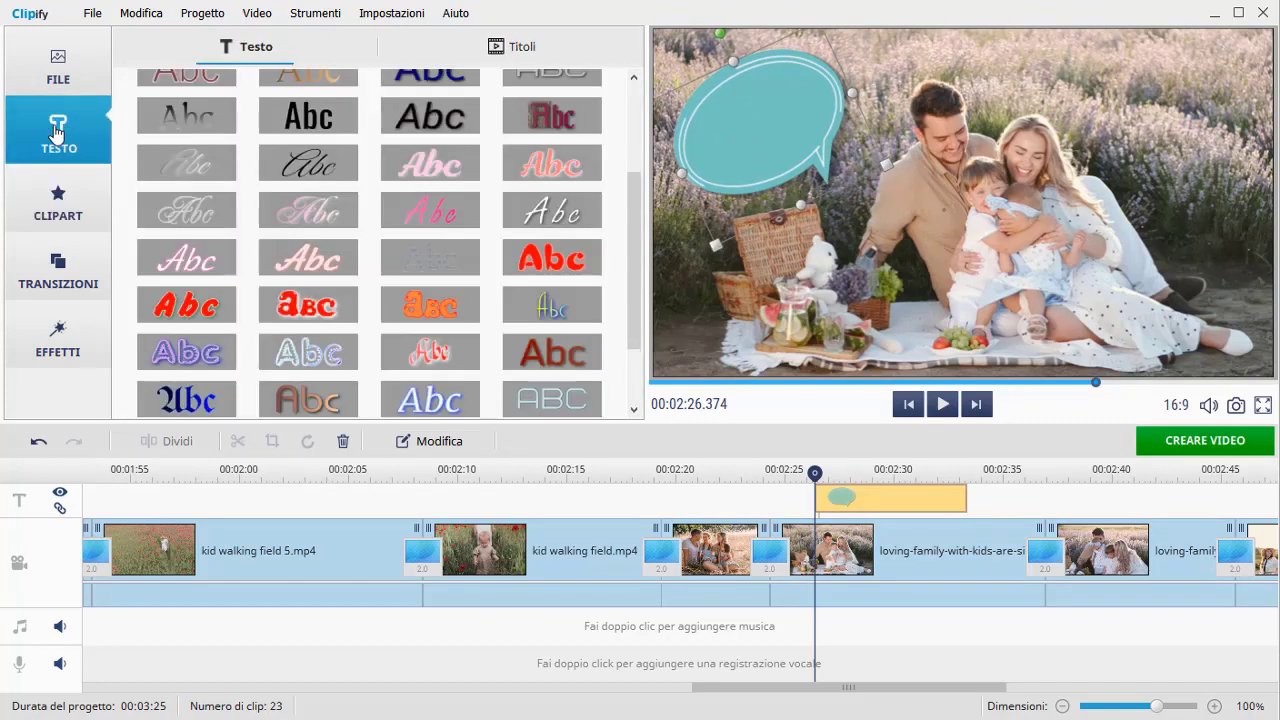
pyautogui.scroll(4, 630, 243)
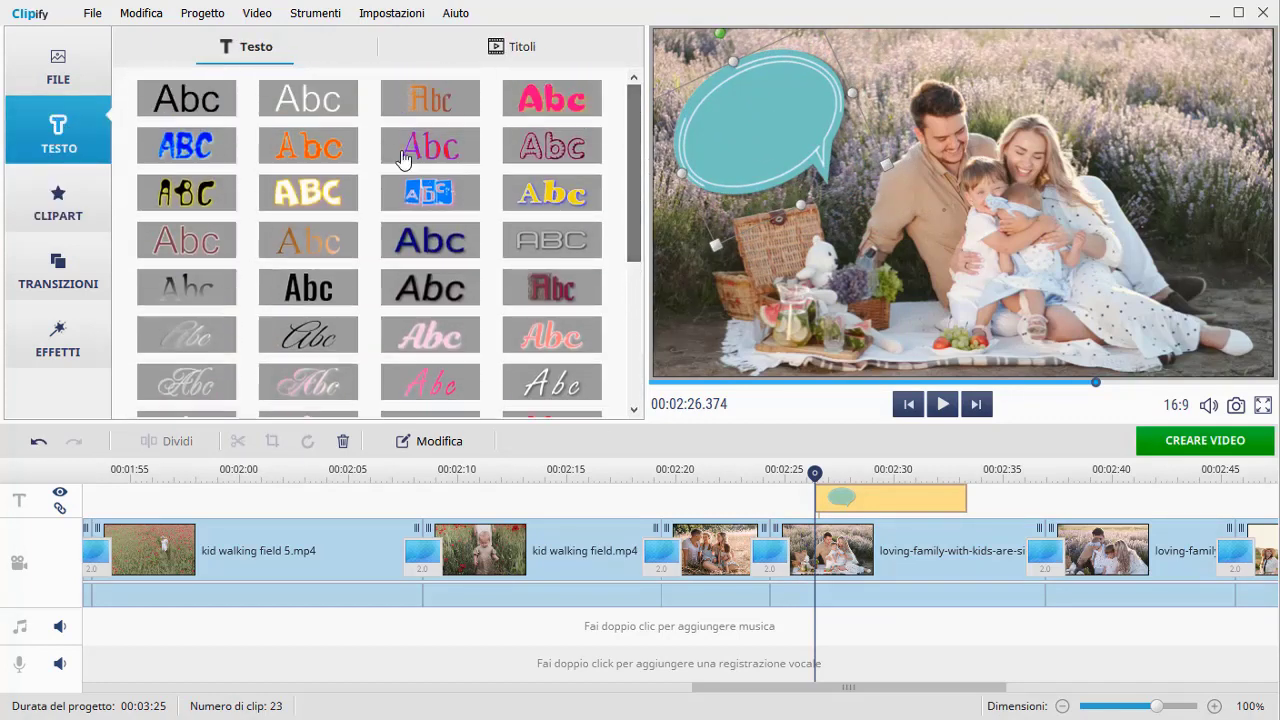
pyautogui.moveTo(290, 197); pyautogui.dragTo(740, 145)
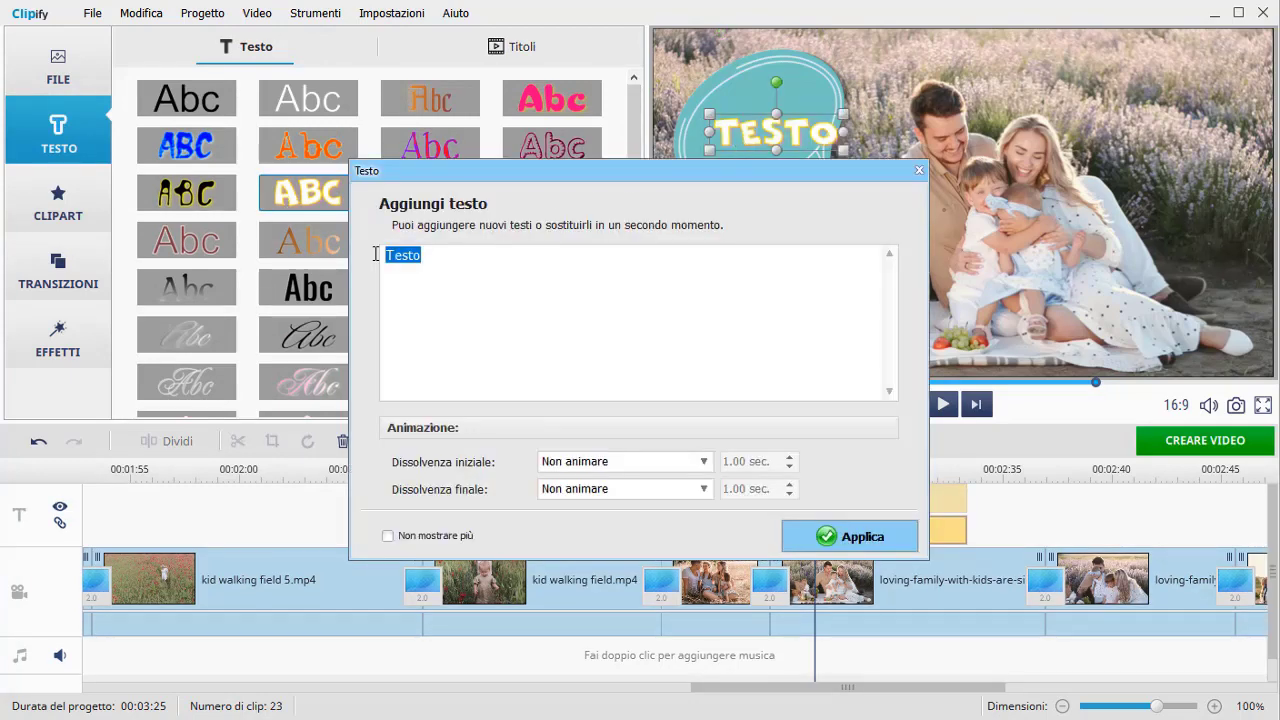
pyautogui.click(818, 535)
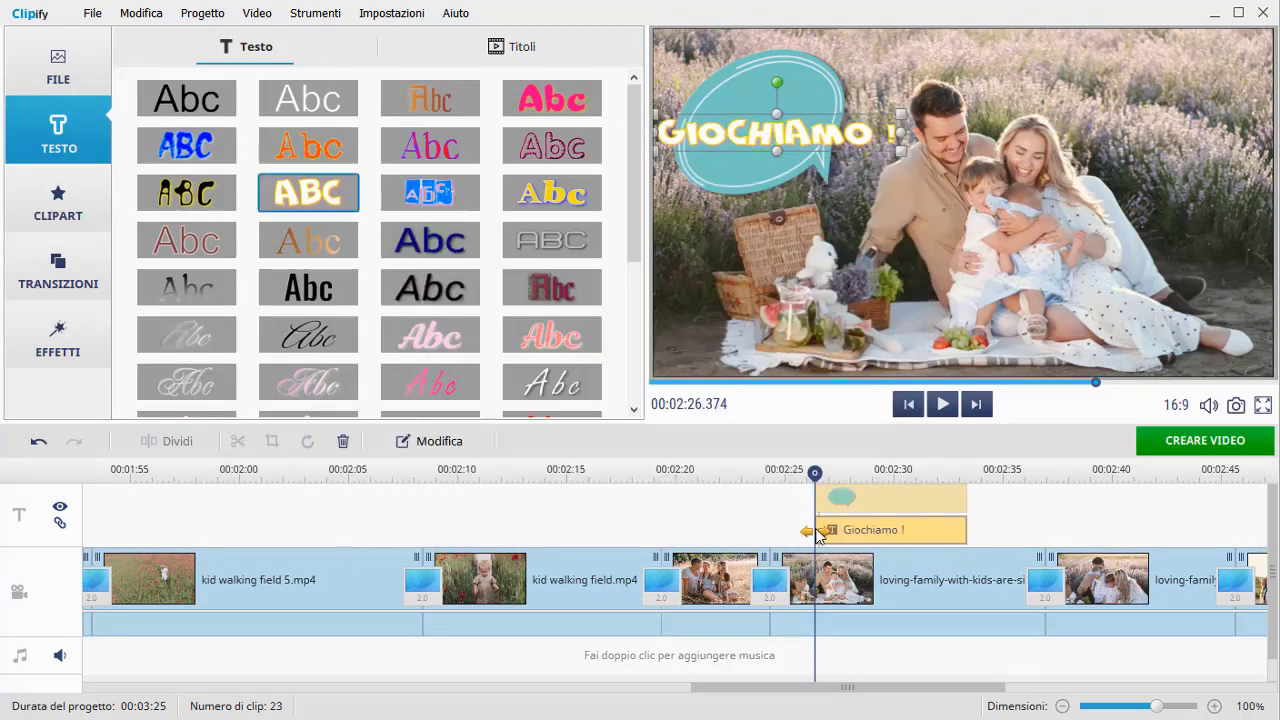
# Shrink and tilt the "Giochiamo !" text to fit inside the speech bubble, and play back the scene.
pyautogui.moveTo(908, 110); pyautogui.dragTo(745, 125)
pyautogui.moveTo(823, 48); pyautogui.dragTo(802, 68)
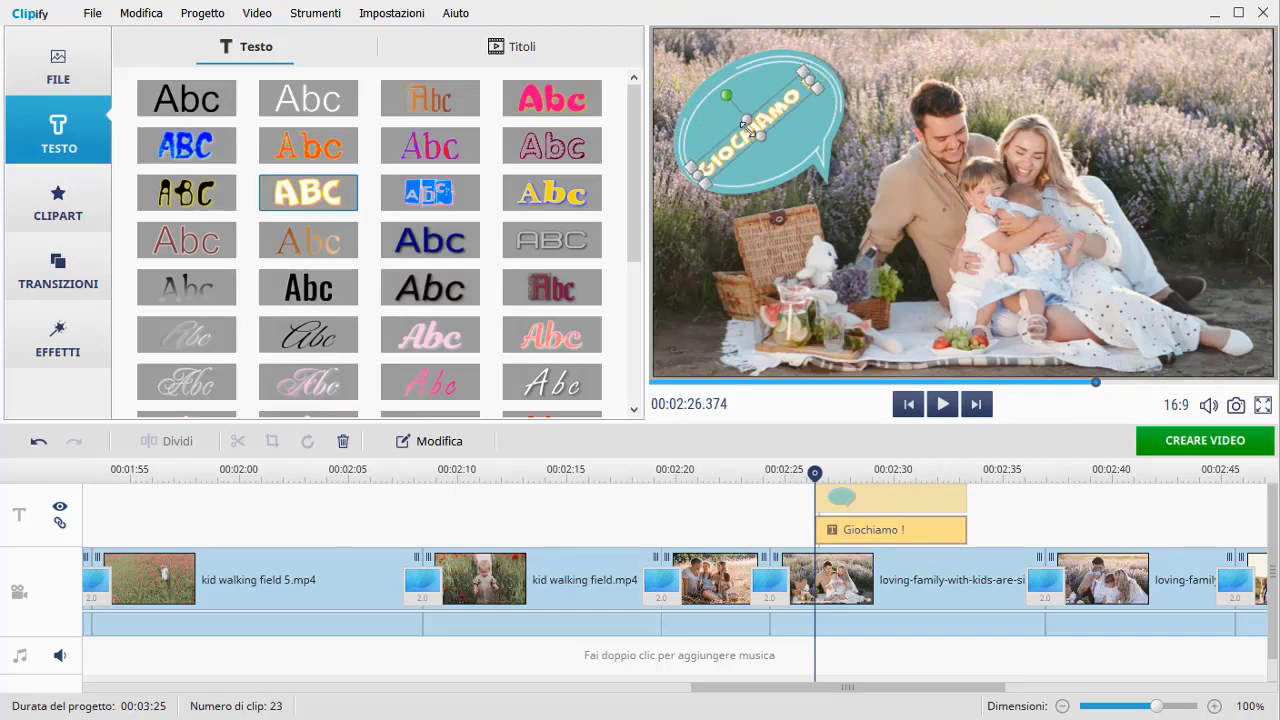
pyautogui.moveTo(747, 125); pyautogui.dragTo(754, 130)
pyautogui.click(940, 404)
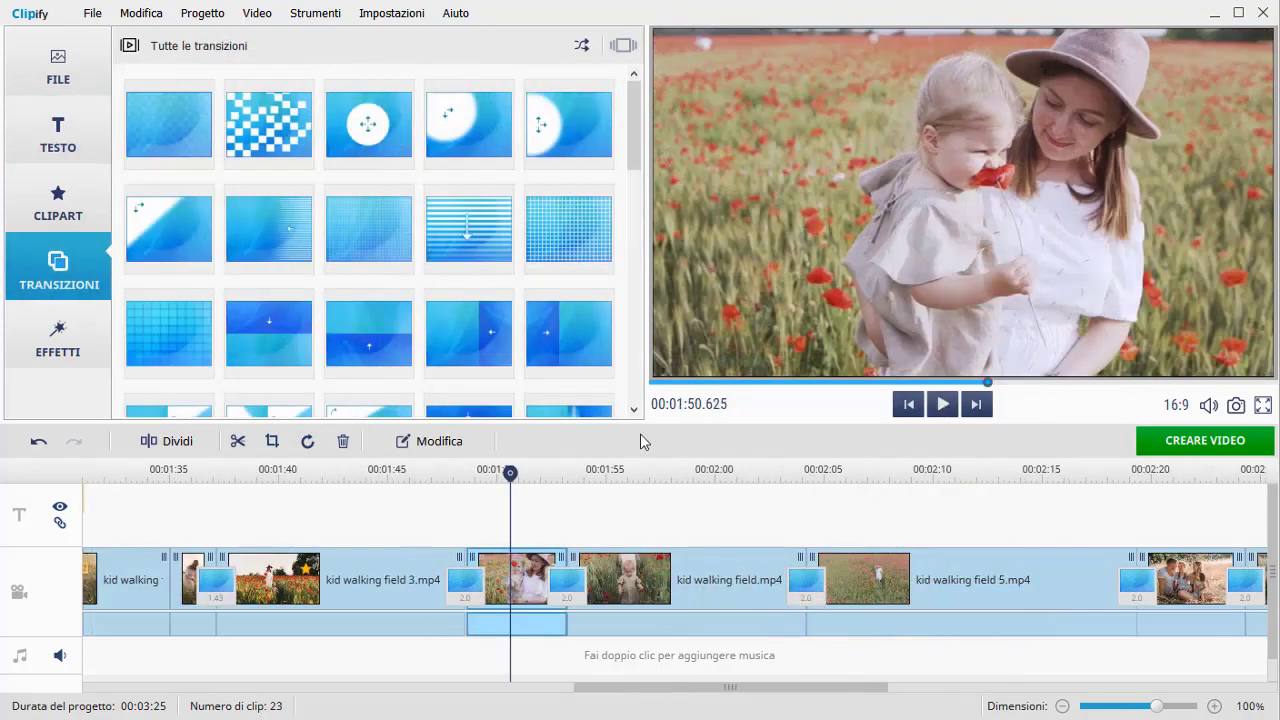
# Place the transition with an inset at the lower-left corner between the mother-and-child clip and kid walking field.mp4, and apply it to all clips.
pyautogui.moveTo(634, 129); pyautogui.dragTo(639, 354)
pyautogui.moveTo(355, 168); pyautogui.dragTo(566, 561)
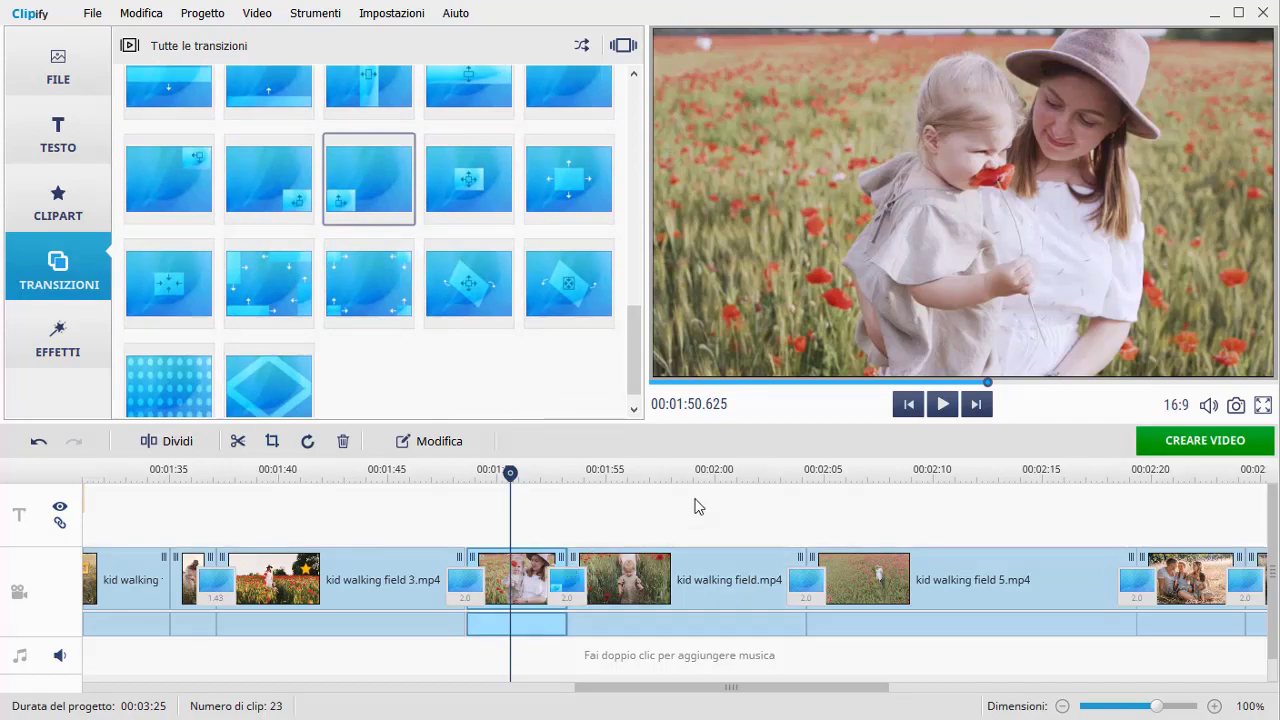
pyautogui.click(941, 404)
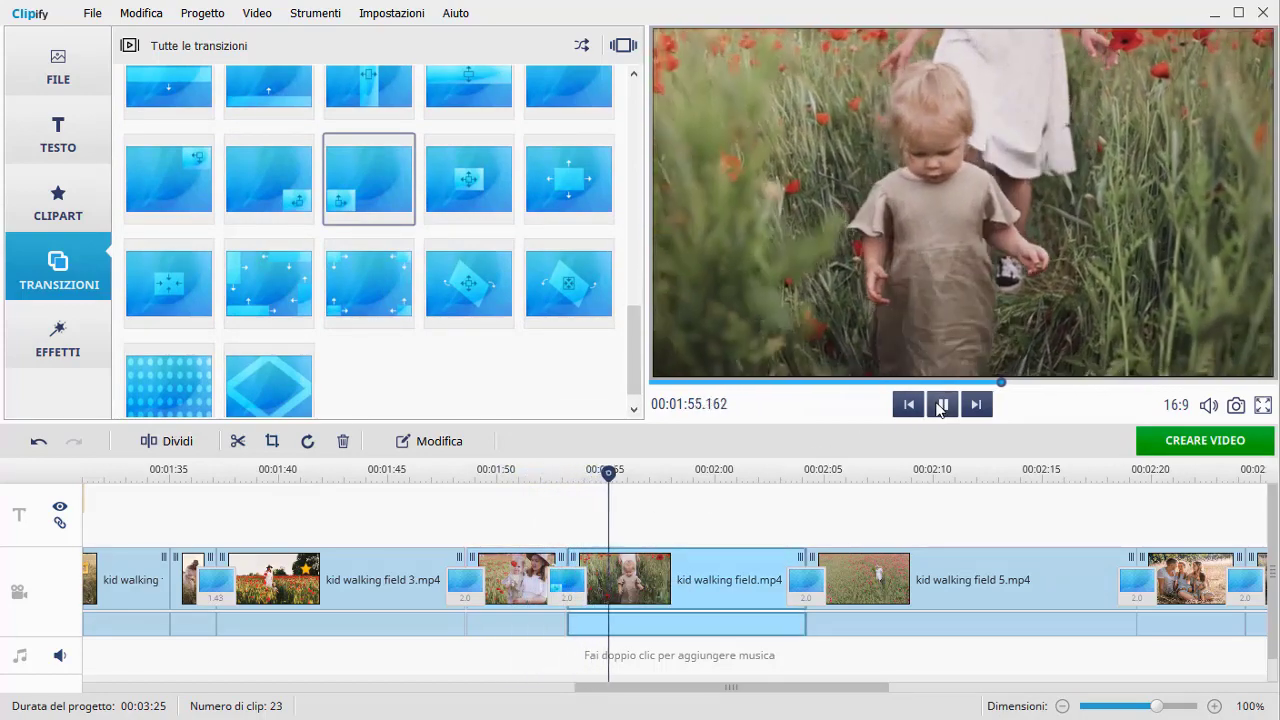
pyautogui.click(941, 404)
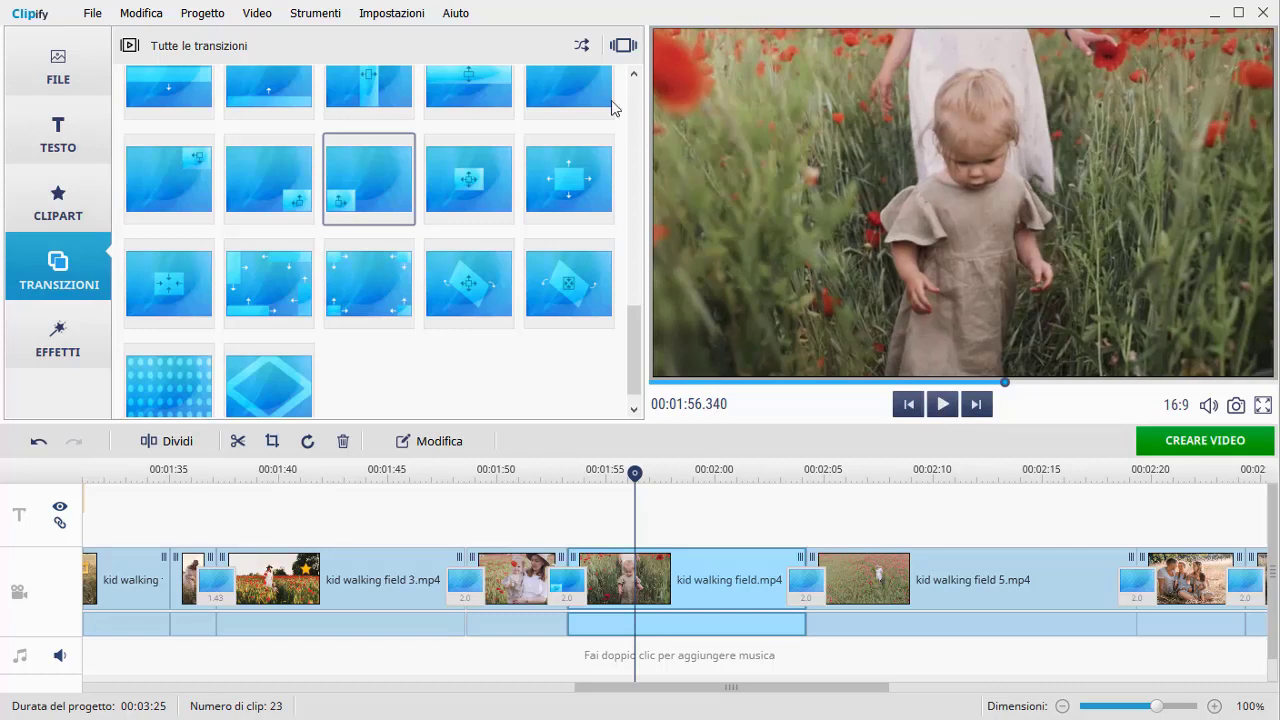
pyautogui.click(574, 48)
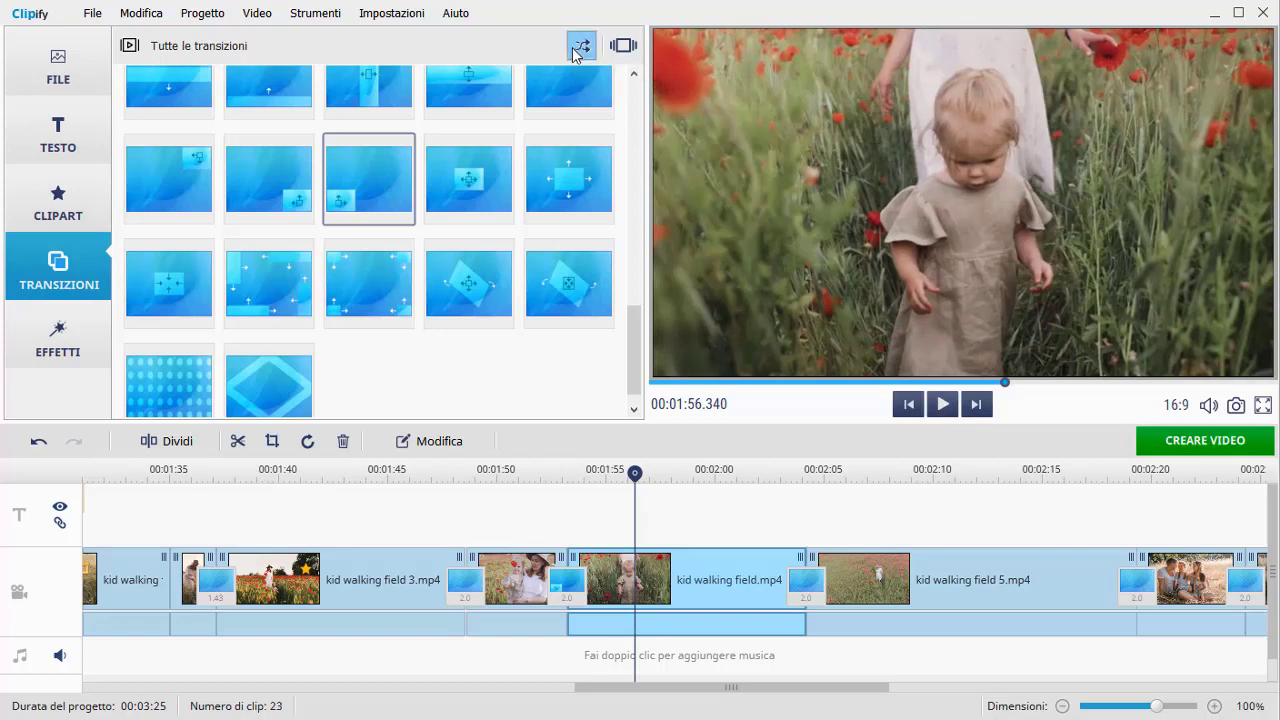
pyautogui.click(624, 44)
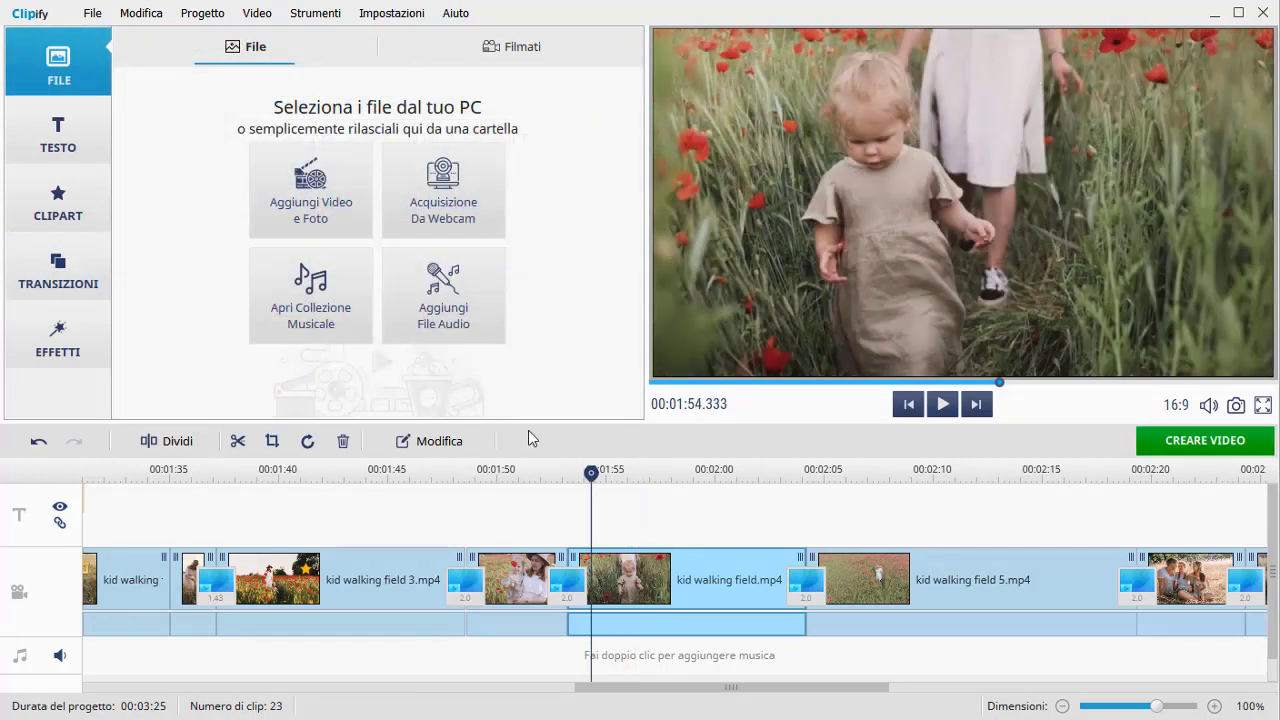
# Preview the Colori estivi effect from the Romantici category on kid walking field.mp4.
pyautogui.click(35, 341)
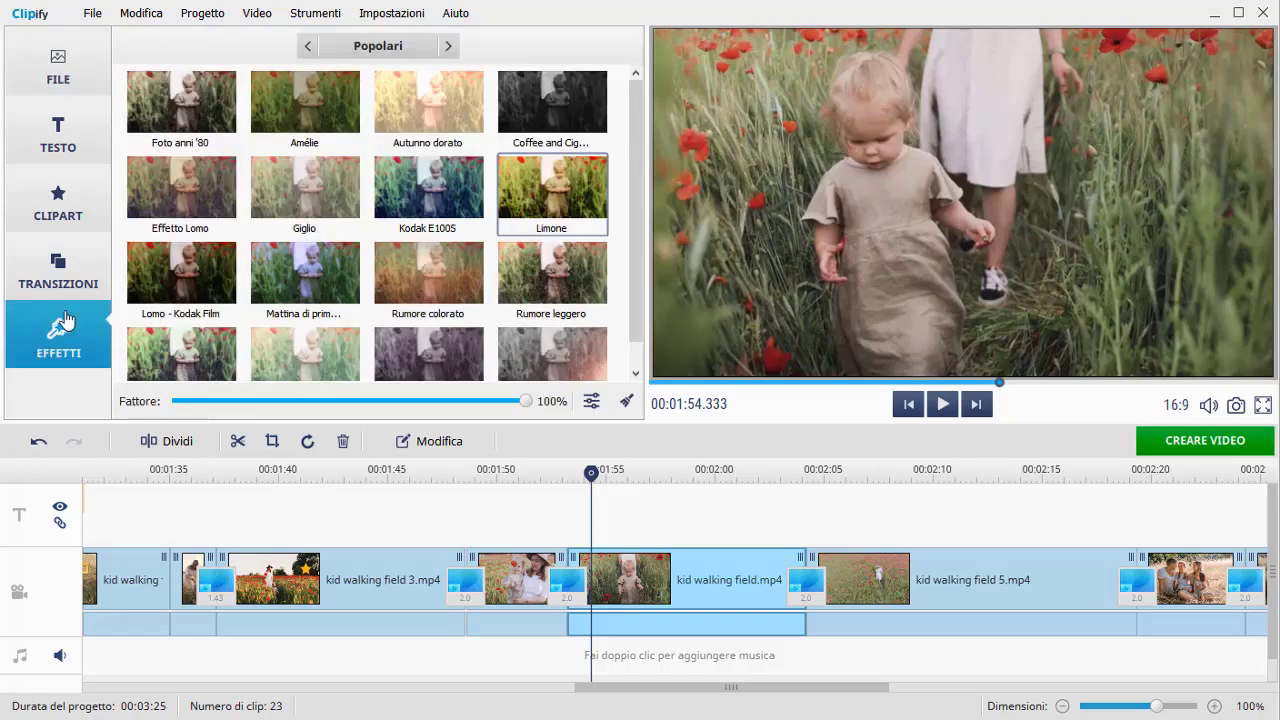
pyautogui.click(414, 49)
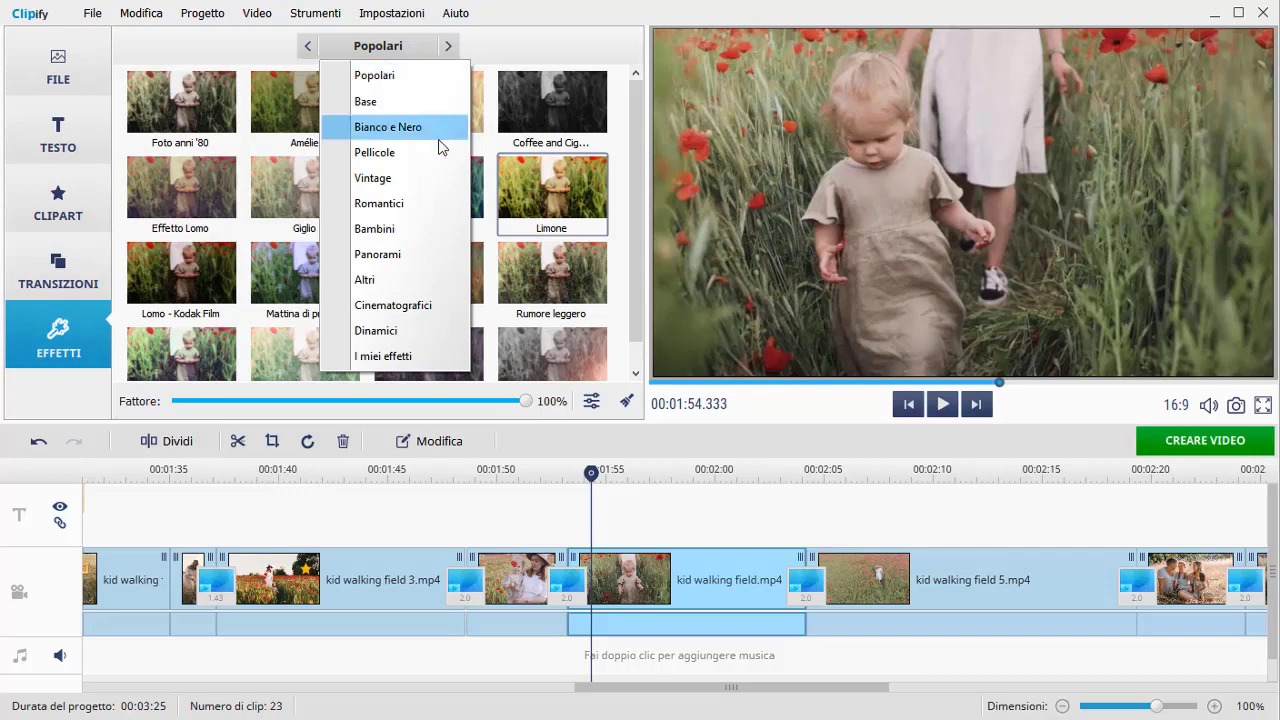
pyautogui.click(457, 210)
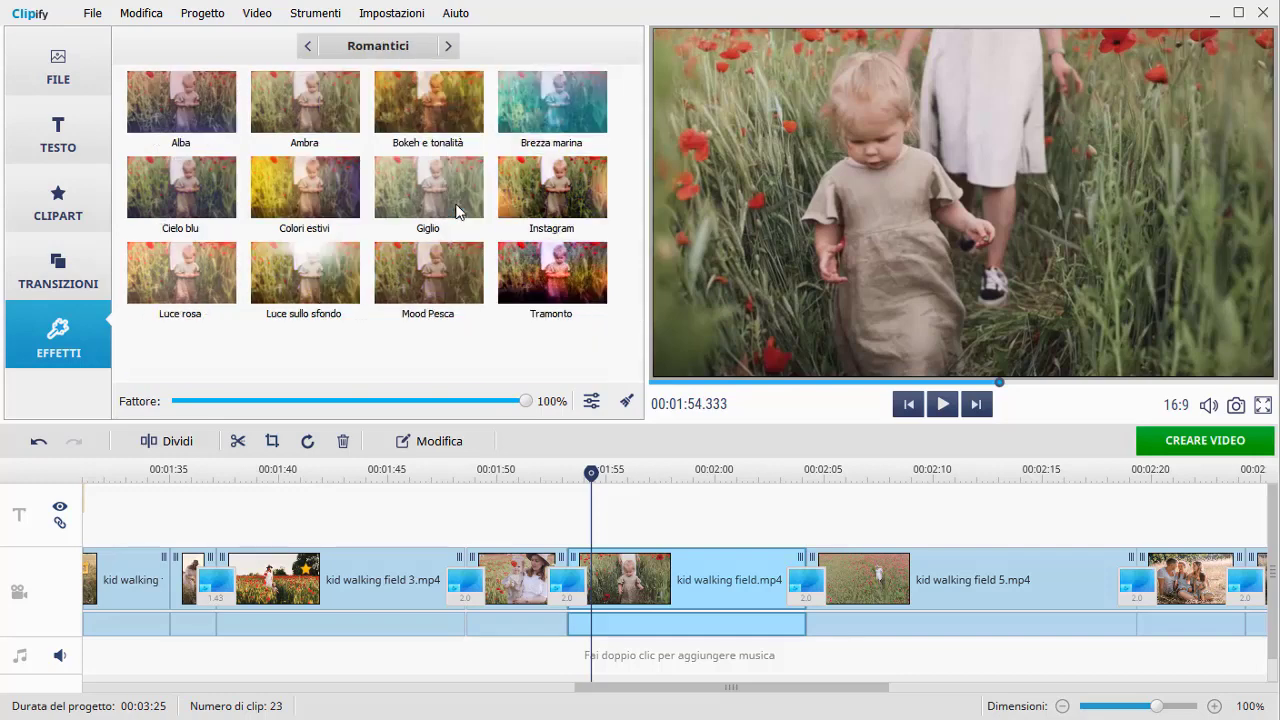
pyautogui.click(275, 197)
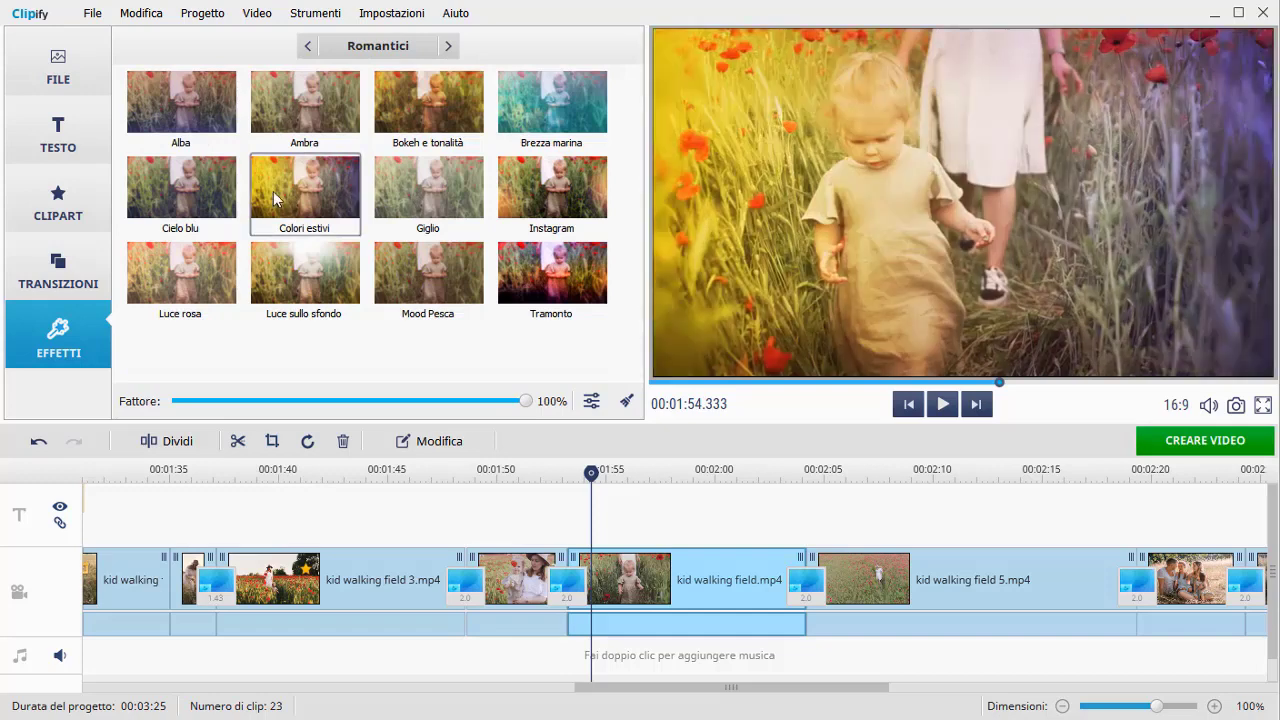
# Preview the Amélie and Giglio effects from the Popolari category on kid walking field.mp4.
pyautogui.click(377, 44)
pyautogui.click(365, 75)
pyautogui.click(320, 93)
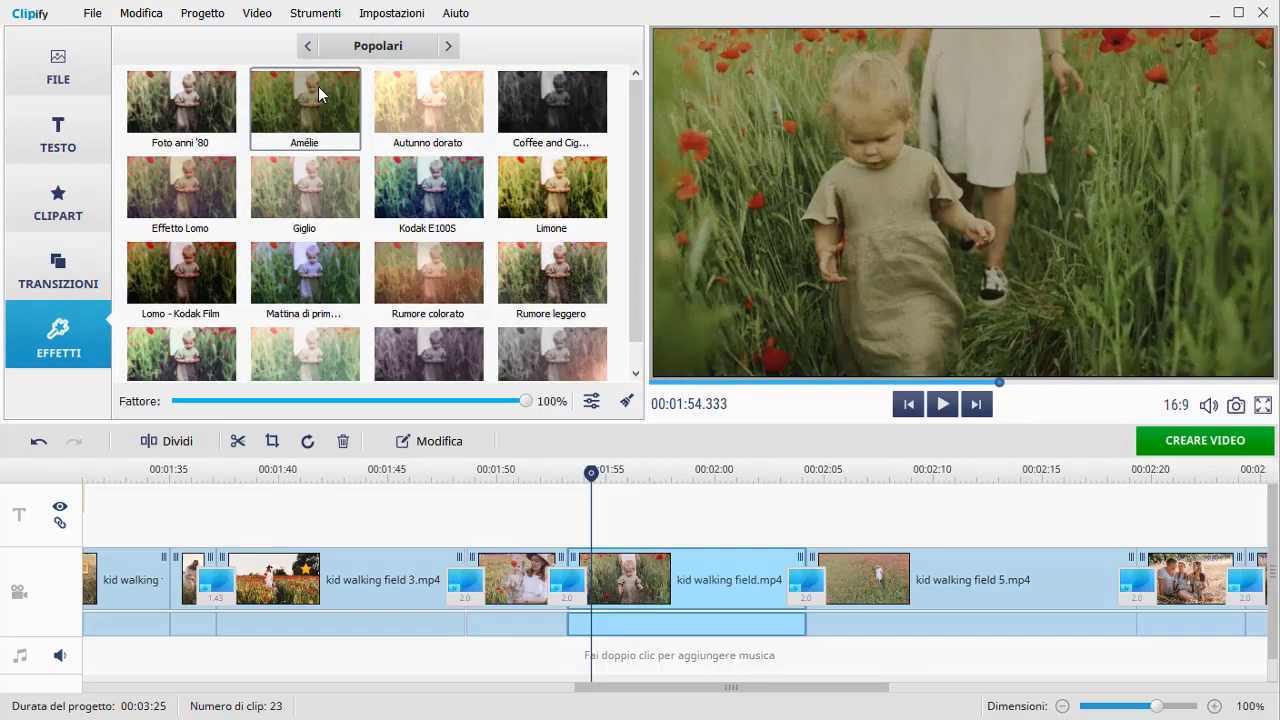
pyautogui.click(304, 190)
# Apply the Limone effect to kid walking field.mp4 with its strength factor at 79%, and play back the clip.
pyautogui.click(572, 194)
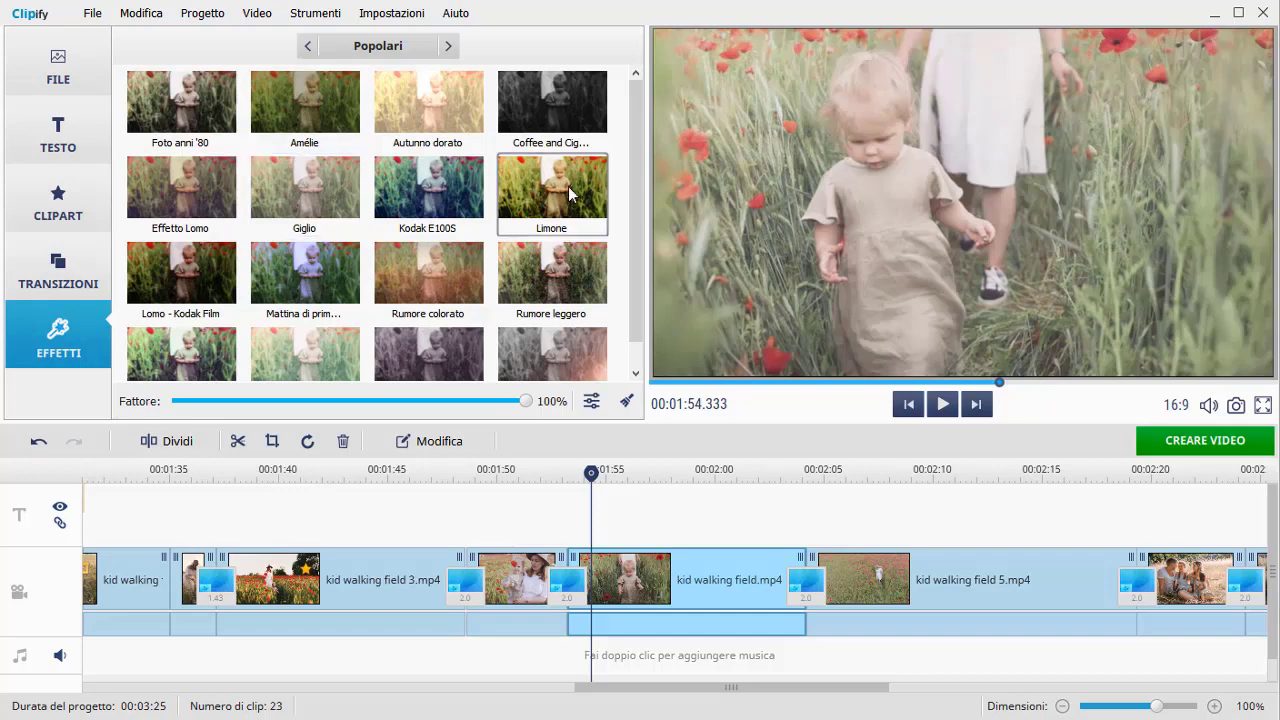
pyautogui.moveTo(572, 194); pyautogui.dragTo(658, 594)
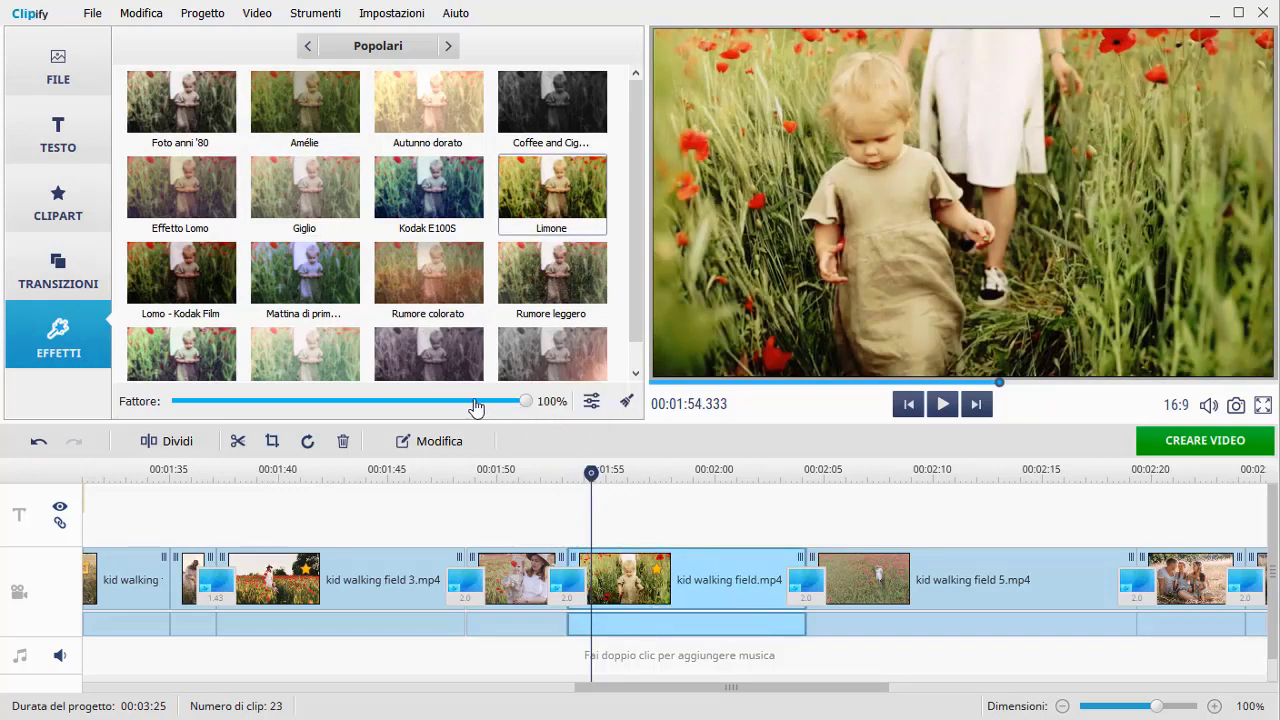
pyautogui.moveTo(476, 406); pyautogui.dragTo(453, 404)
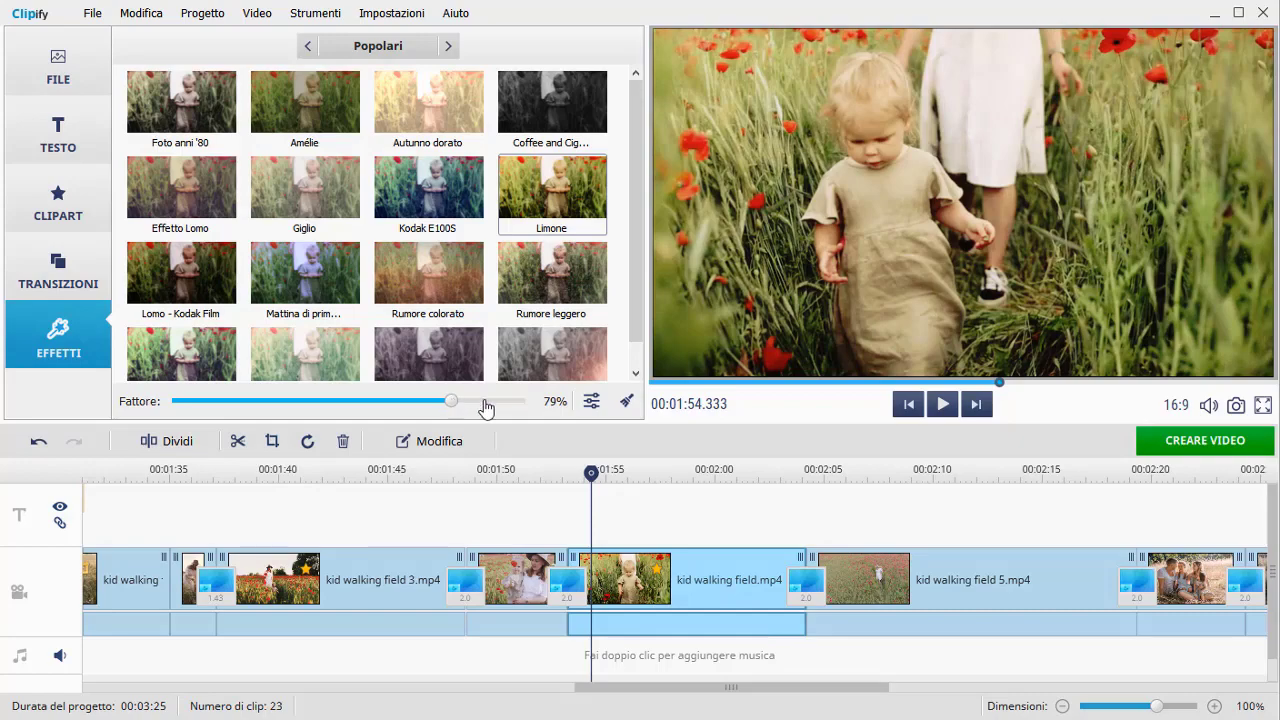
pyautogui.click(940, 405)
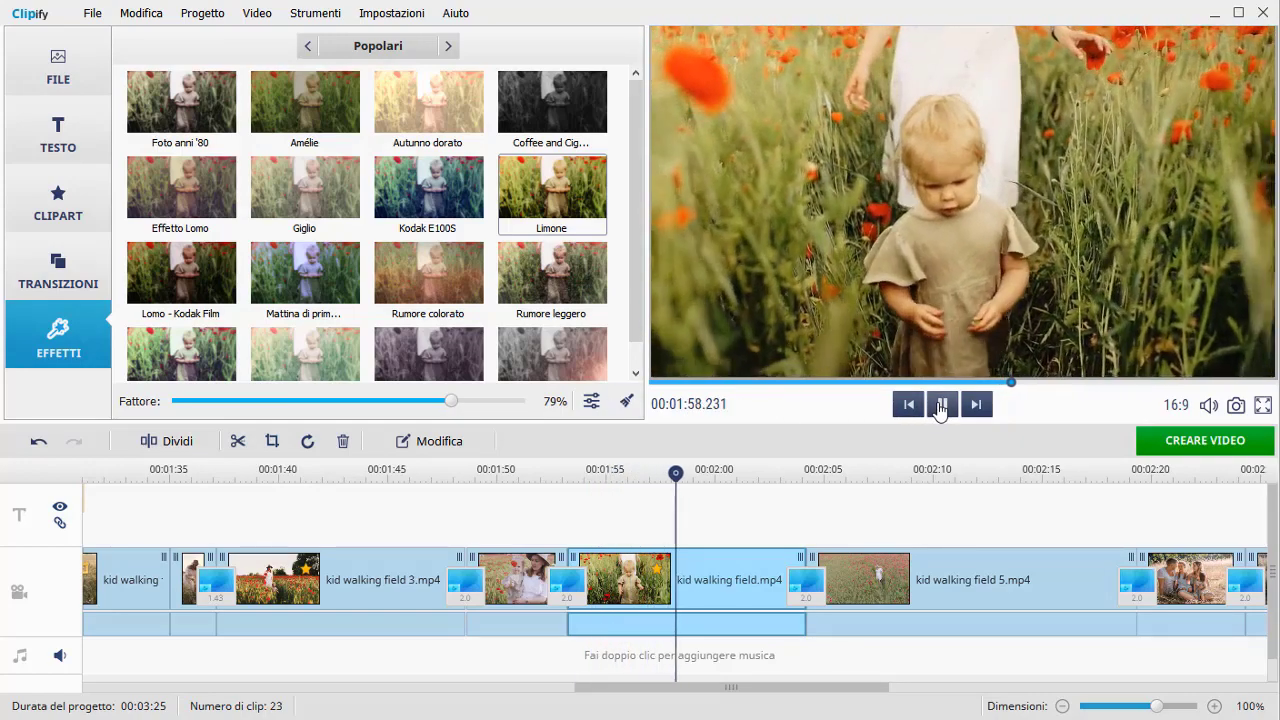
pyautogui.click(940, 405)
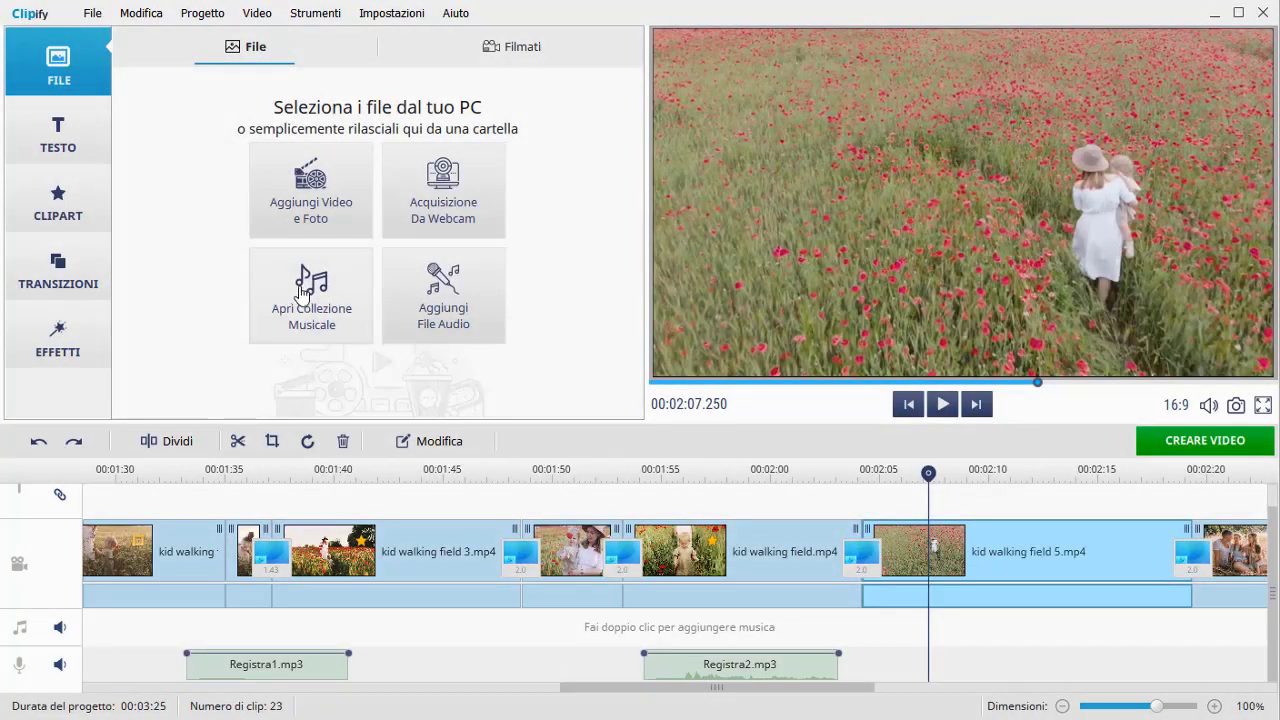
# Add the pop track Sunsets from the music collection to the project and lower the music's volume to roughly half.
pyautogui.click(302, 291)
pyautogui.moveTo(440, 277); pyautogui.dragTo(406, 368)
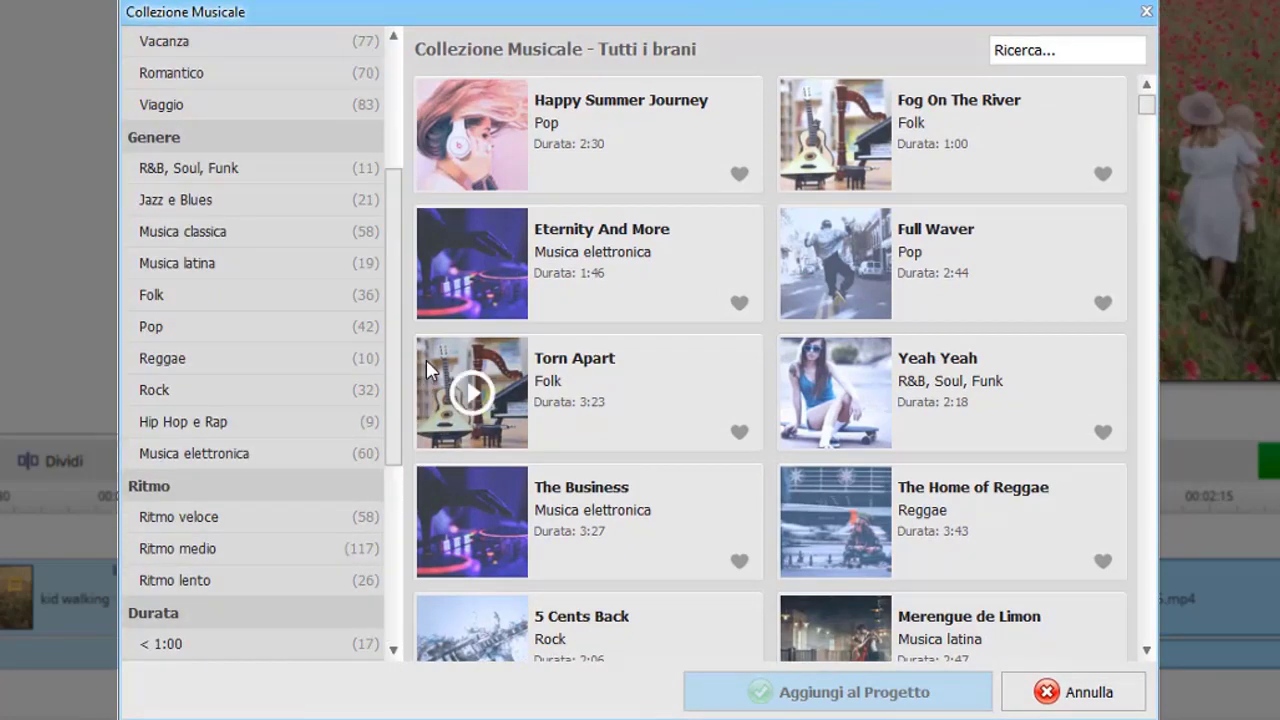
pyautogui.moveTo(1148, 108); pyautogui.dragTo(1145, 215)
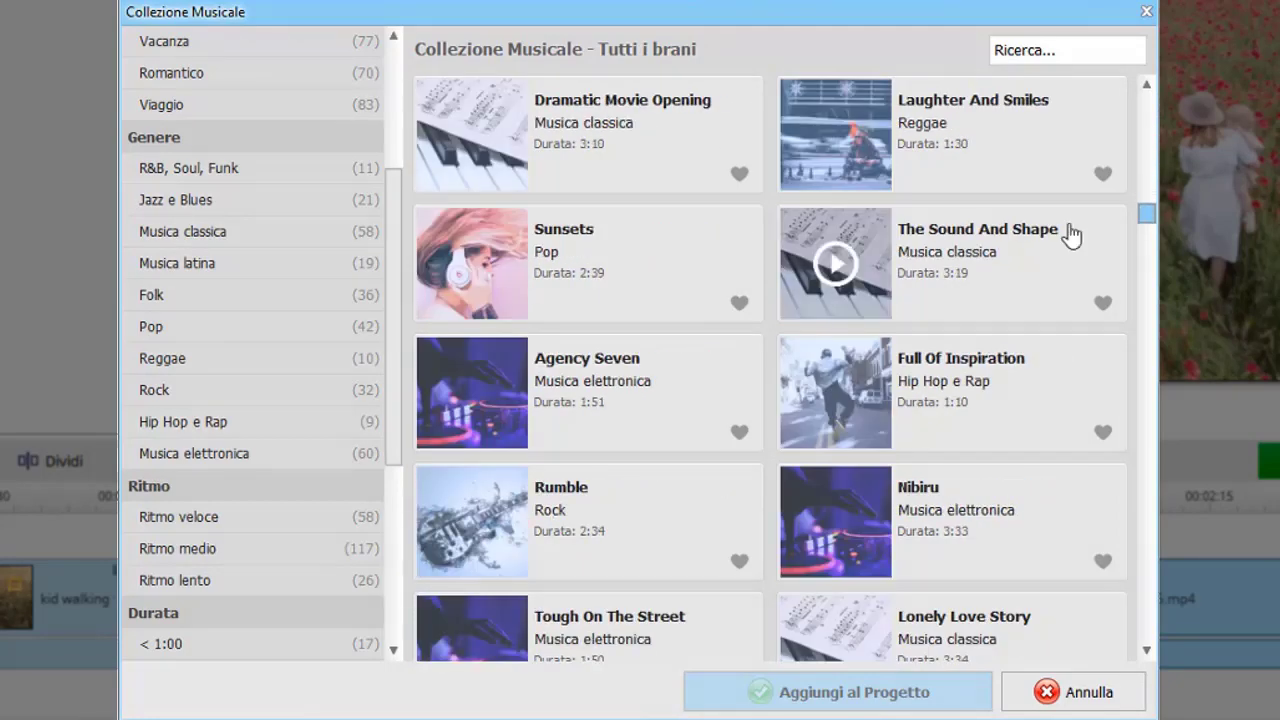
pyautogui.click(620, 258)
pyautogui.click(714, 686)
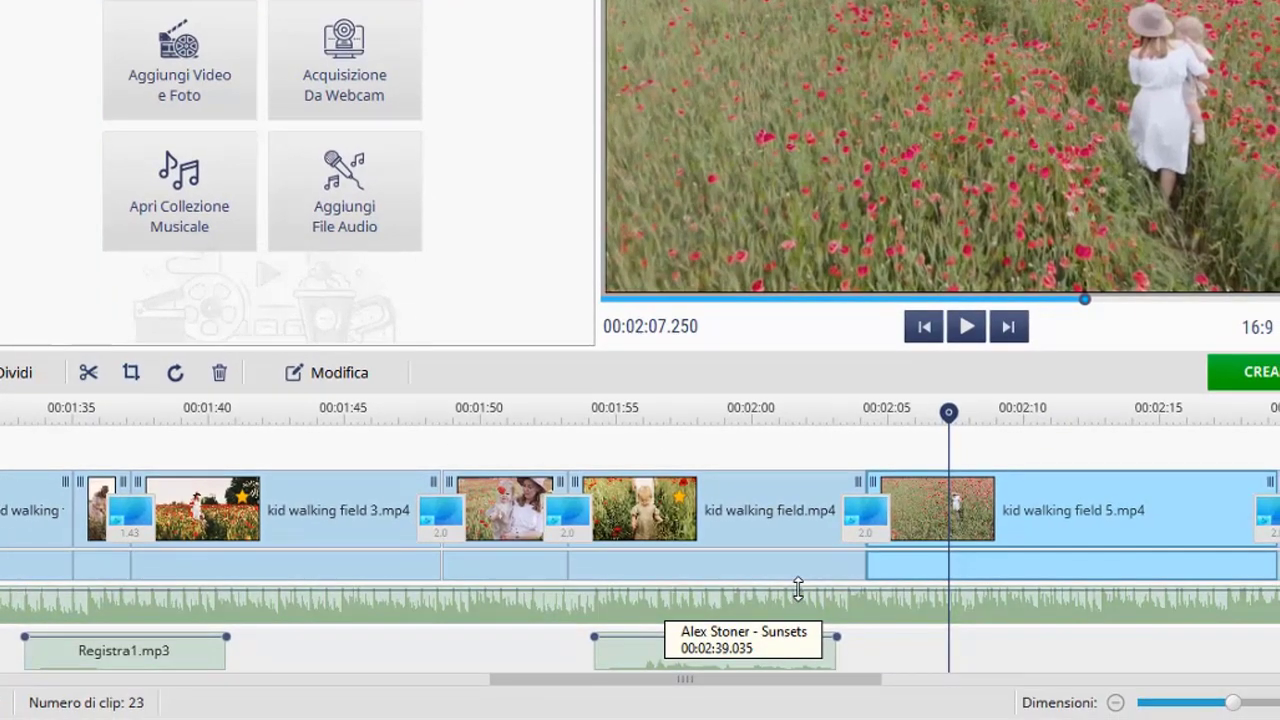
pyautogui.moveTo(797, 590); pyautogui.dragTo(796, 601)
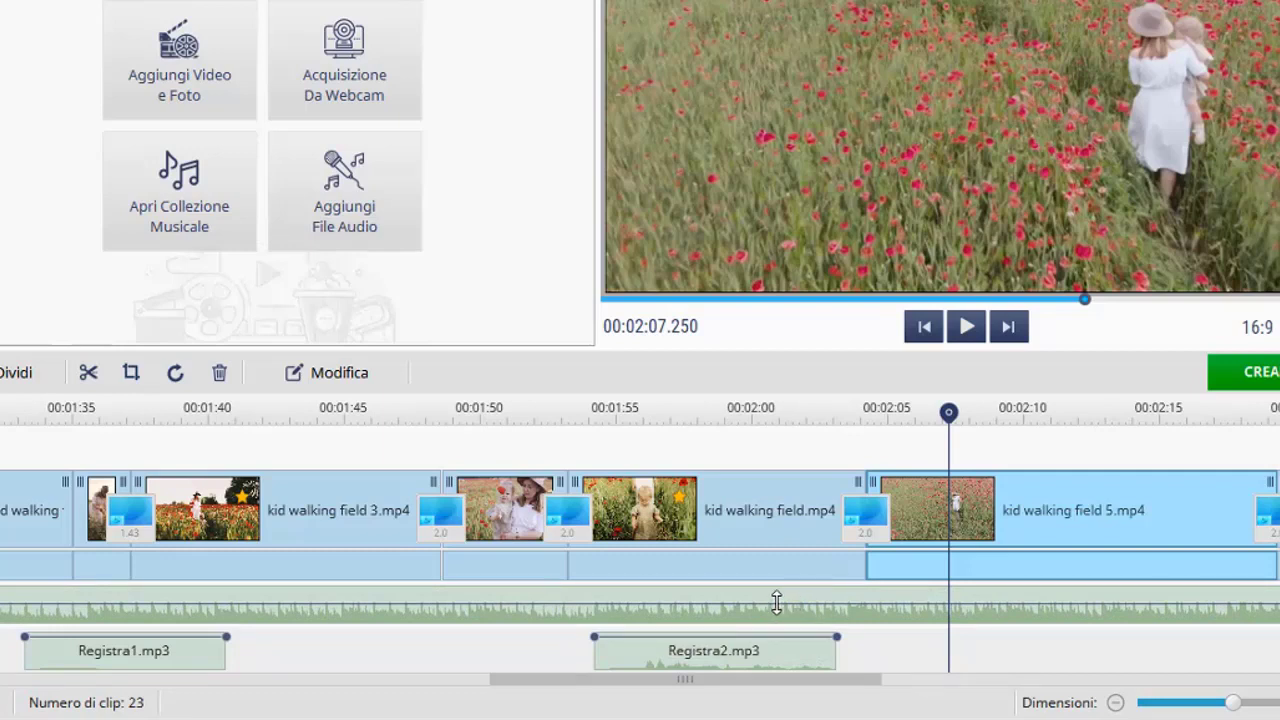
# Add four audio points to the music track around Registra2.mp3 and lower the two inner points so the music dips under the recording.
pyautogui.rightClick(594, 601)
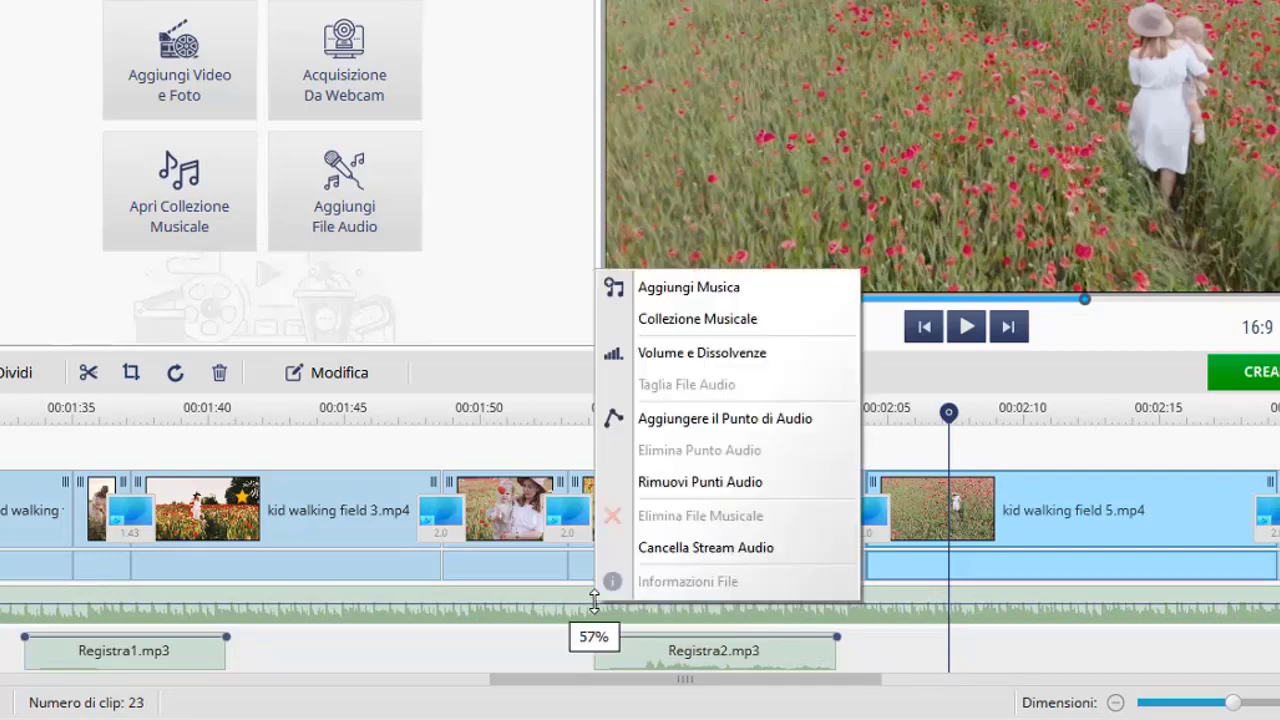
pyautogui.click(648, 419)
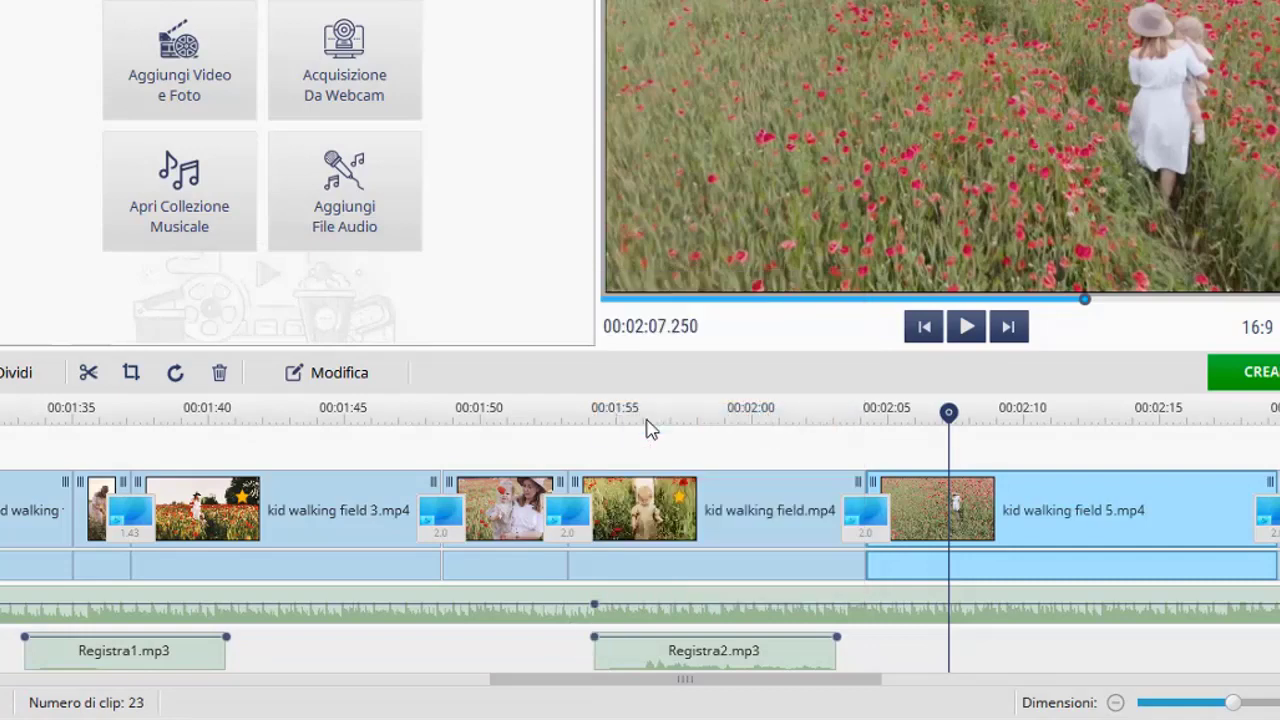
pyautogui.rightClick(503, 603)
pyautogui.click(607, 424)
pyautogui.rightClick(840, 604)
pyautogui.click(895, 424)
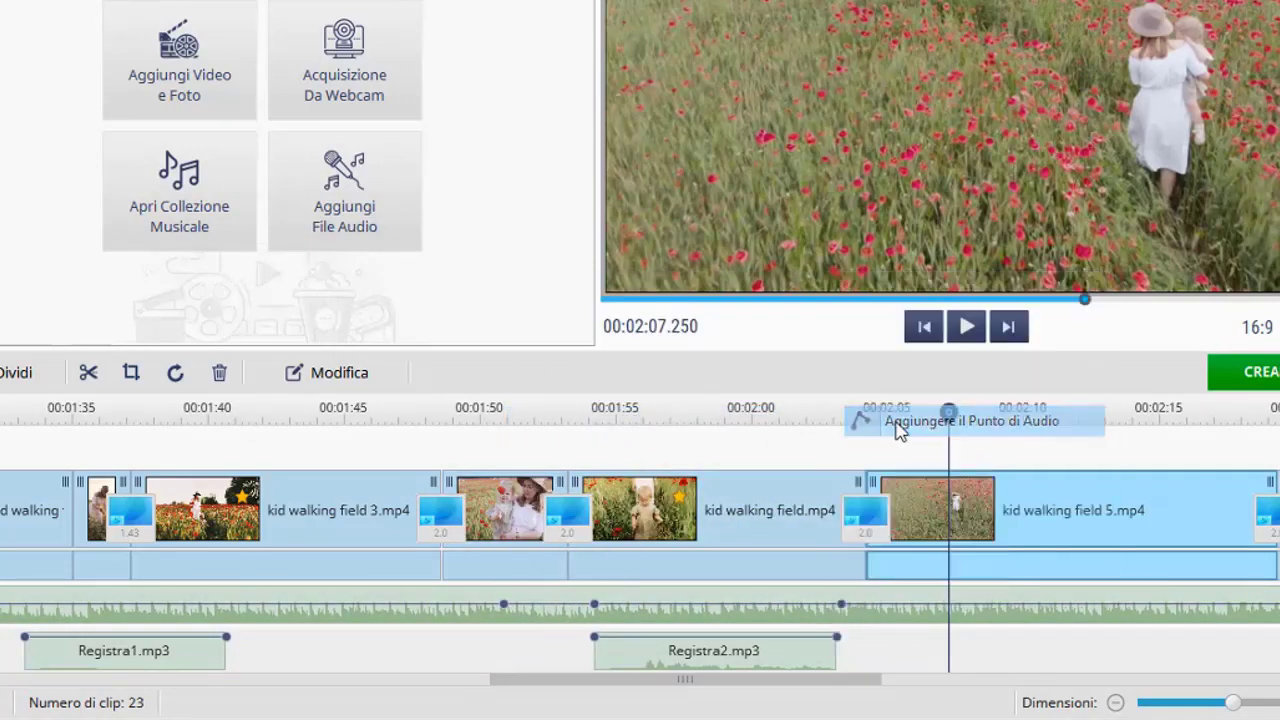
pyautogui.rightClick(914, 604)
pyautogui.click(972, 424)
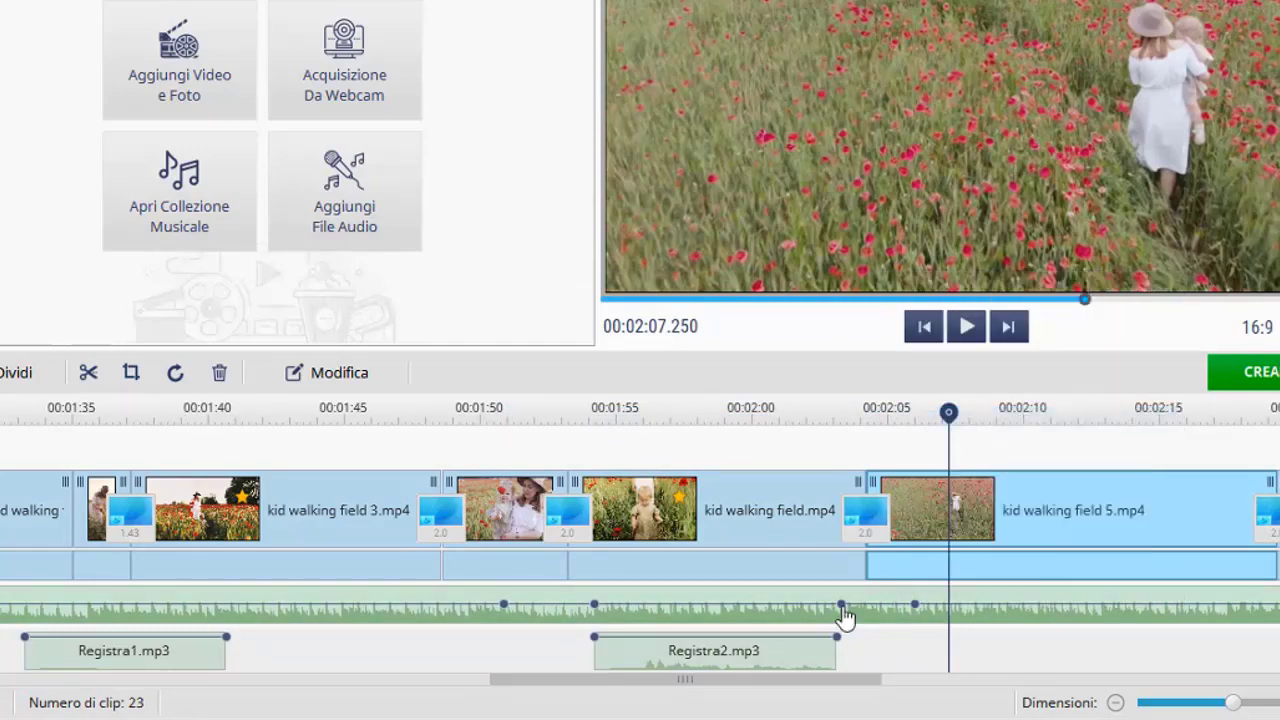
pyautogui.moveTo(841, 605); pyautogui.dragTo(837, 622)
pyautogui.moveTo(594, 606); pyautogui.dragTo(600, 635)
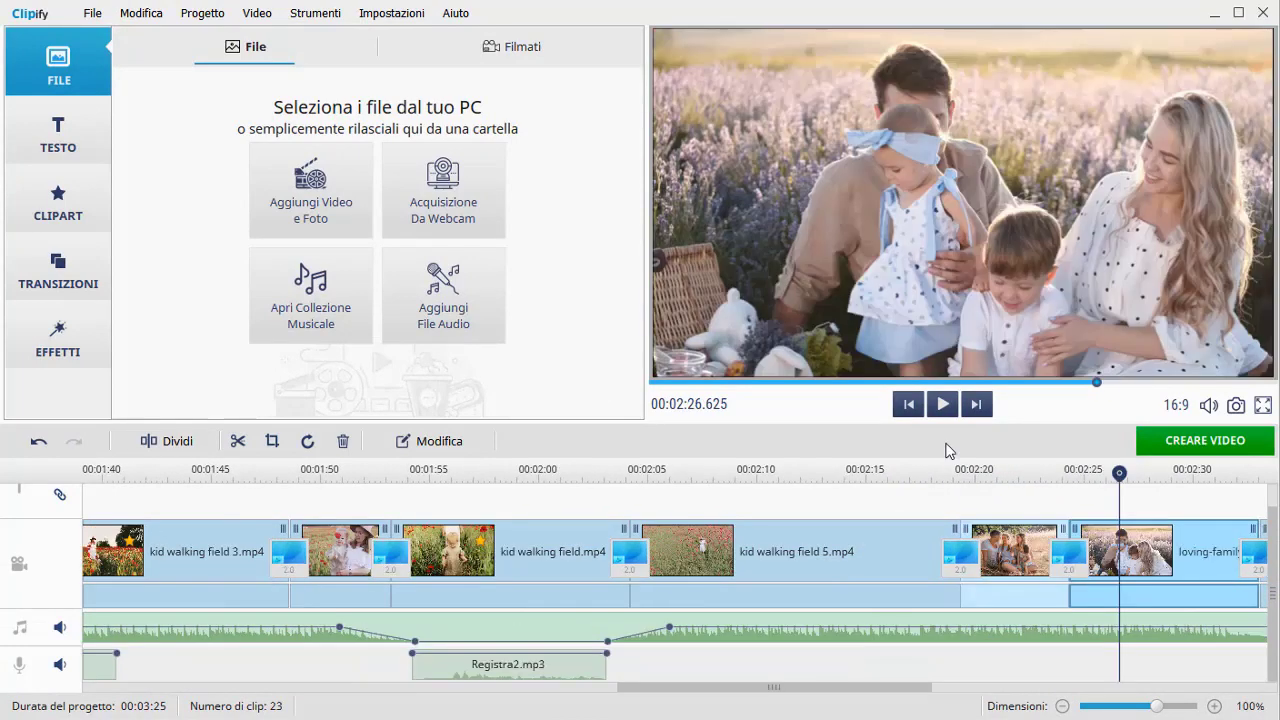
# Export the project as an HD video in MP4 format with the H.264 codec at 1280x720.
pyautogui.click(1176, 440)
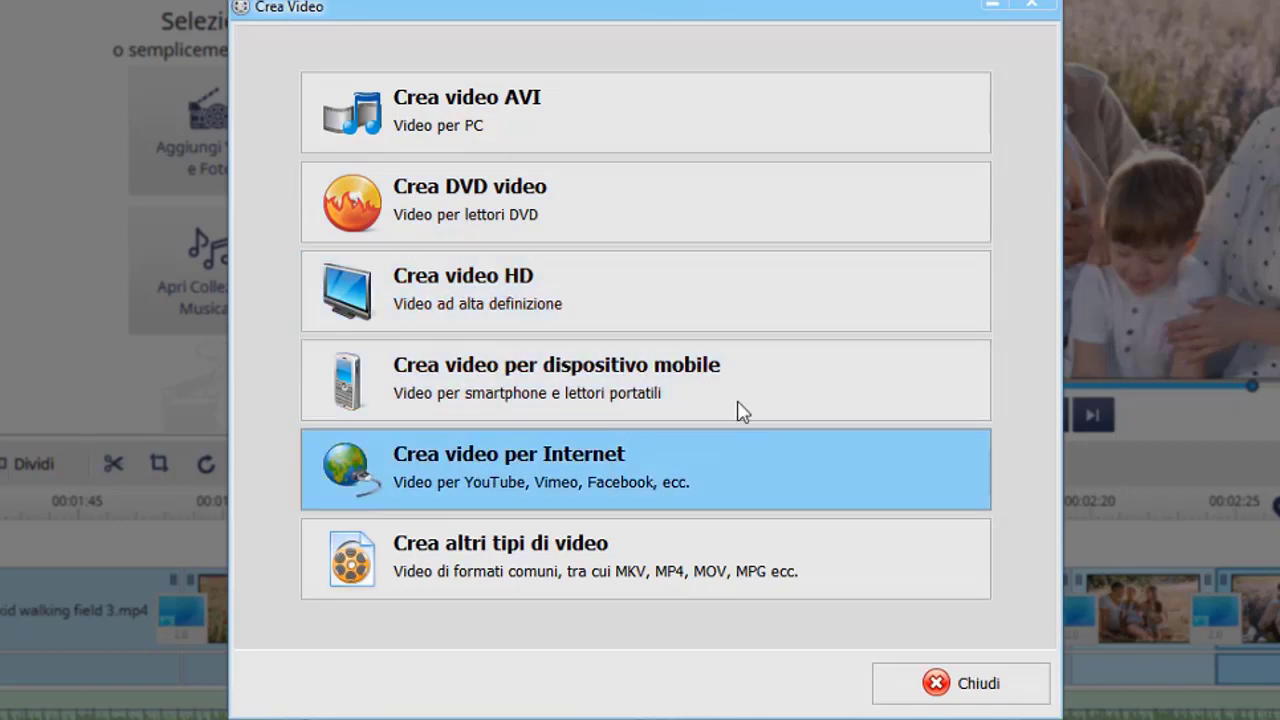
pyautogui.click(738, 290)
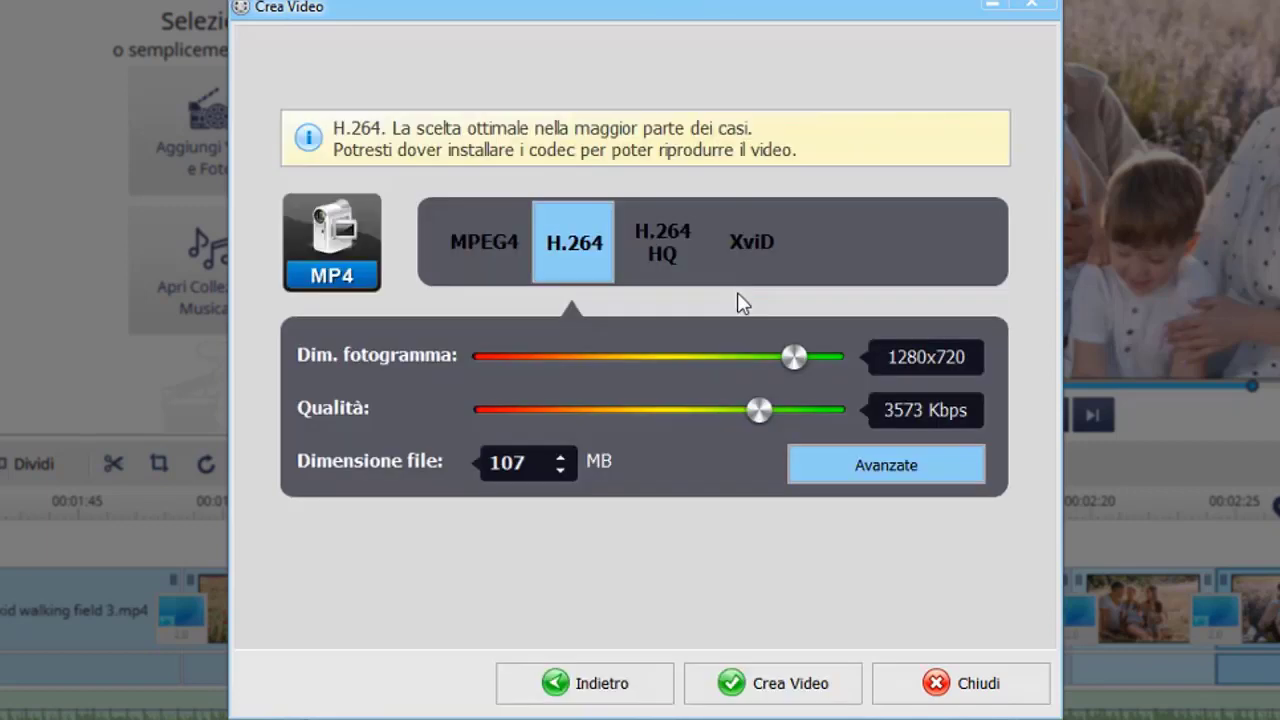
pyautogui.click(748, 683)
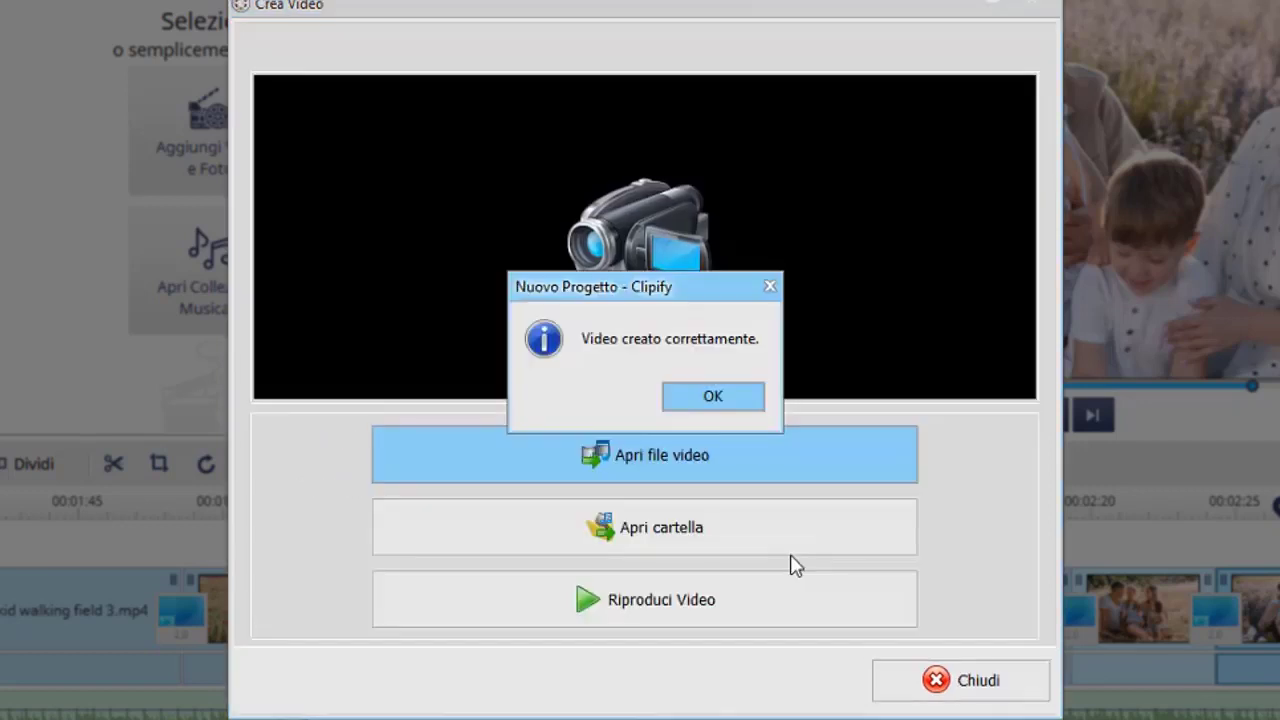
pyautogui.click(713, 397)
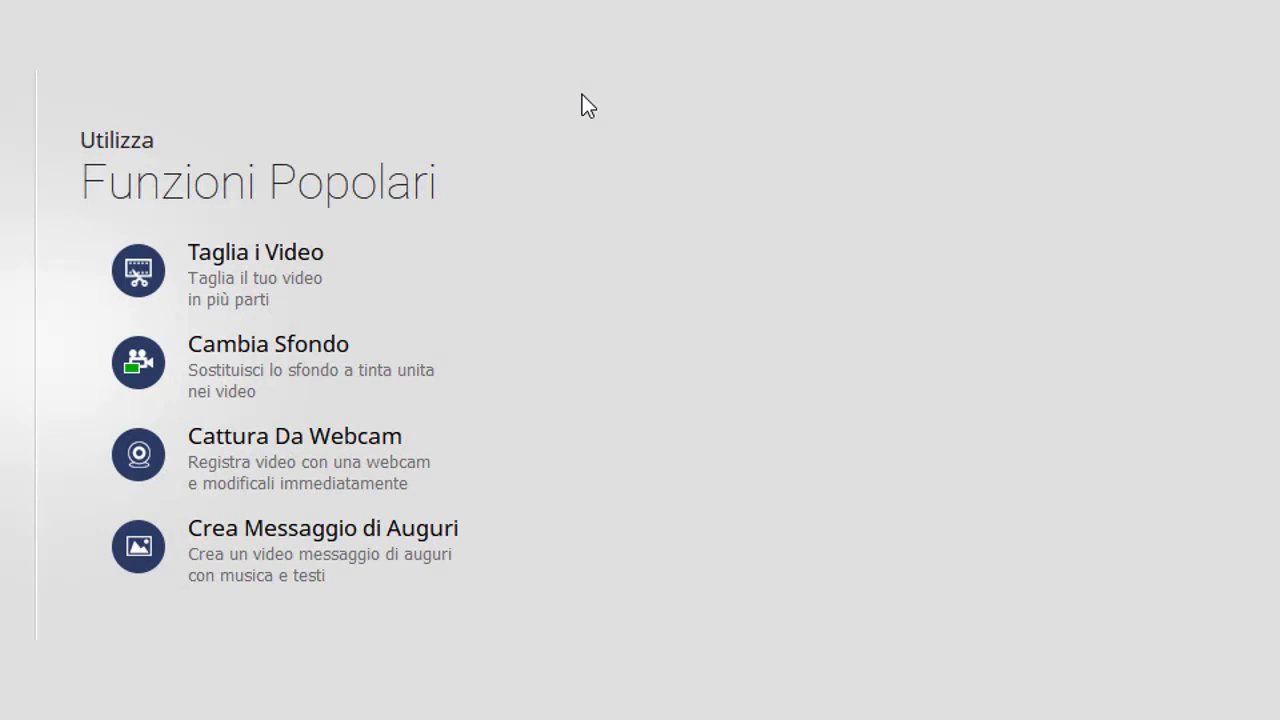
# Cut the family video into parts with Taglia i Video, ending Clip #1 at 00:00:03.408 and starting Clip #2 at 00:00:06.308.
pyautogui.click(388, 269)
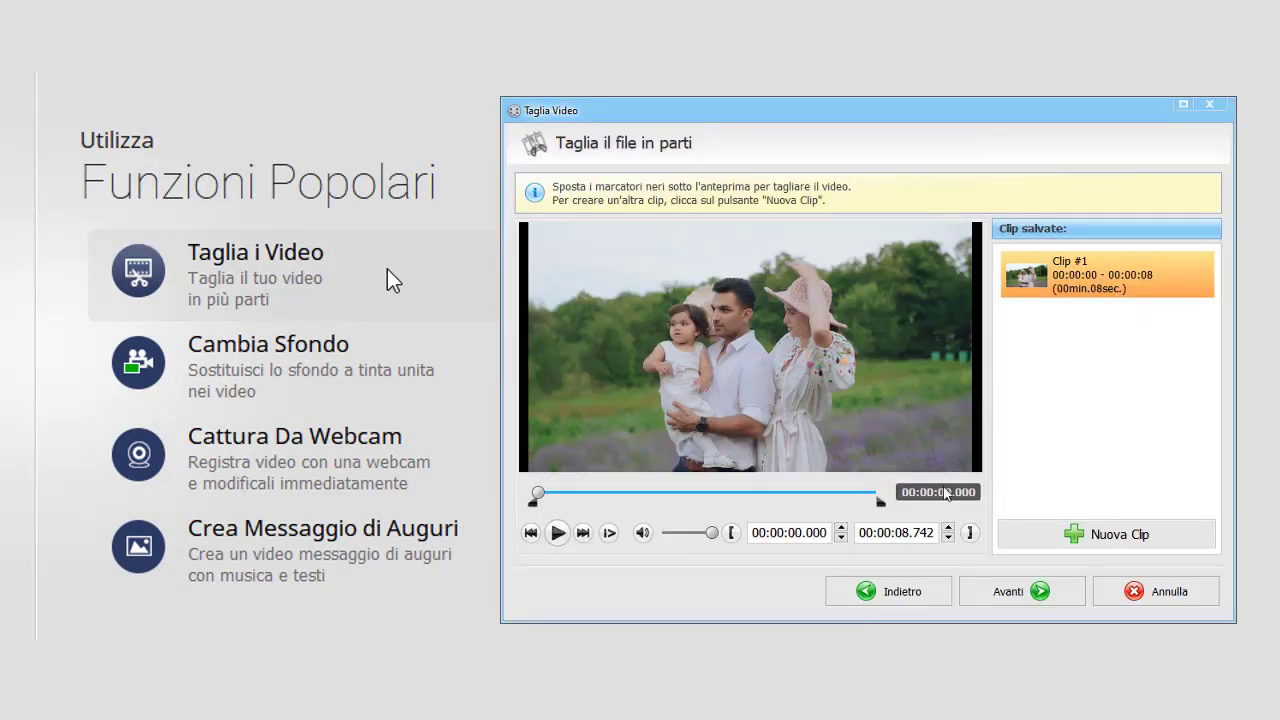
pyautogui.moveTo(882, 508); pyautogui.dragTo(674, 504)
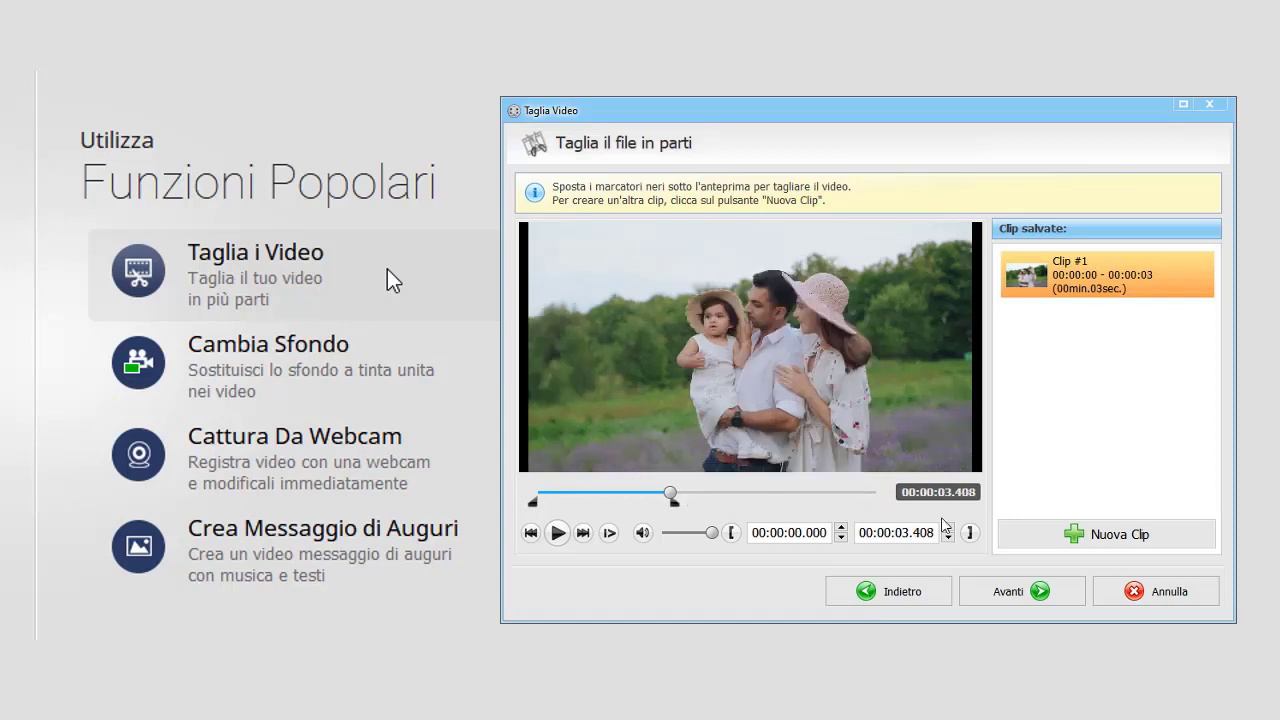
pyautogui.click(1068, 538)
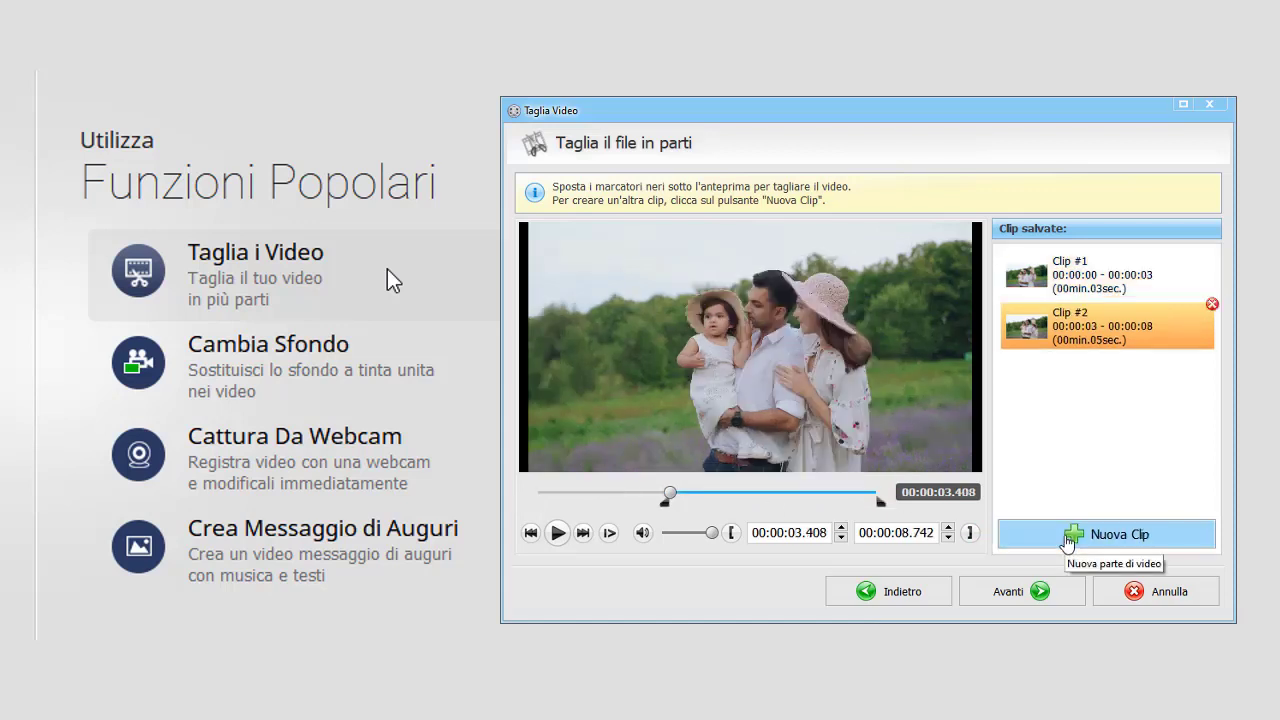
pyautogui.moveTo(667, 511); pyautogui.dragTo(776, 513)
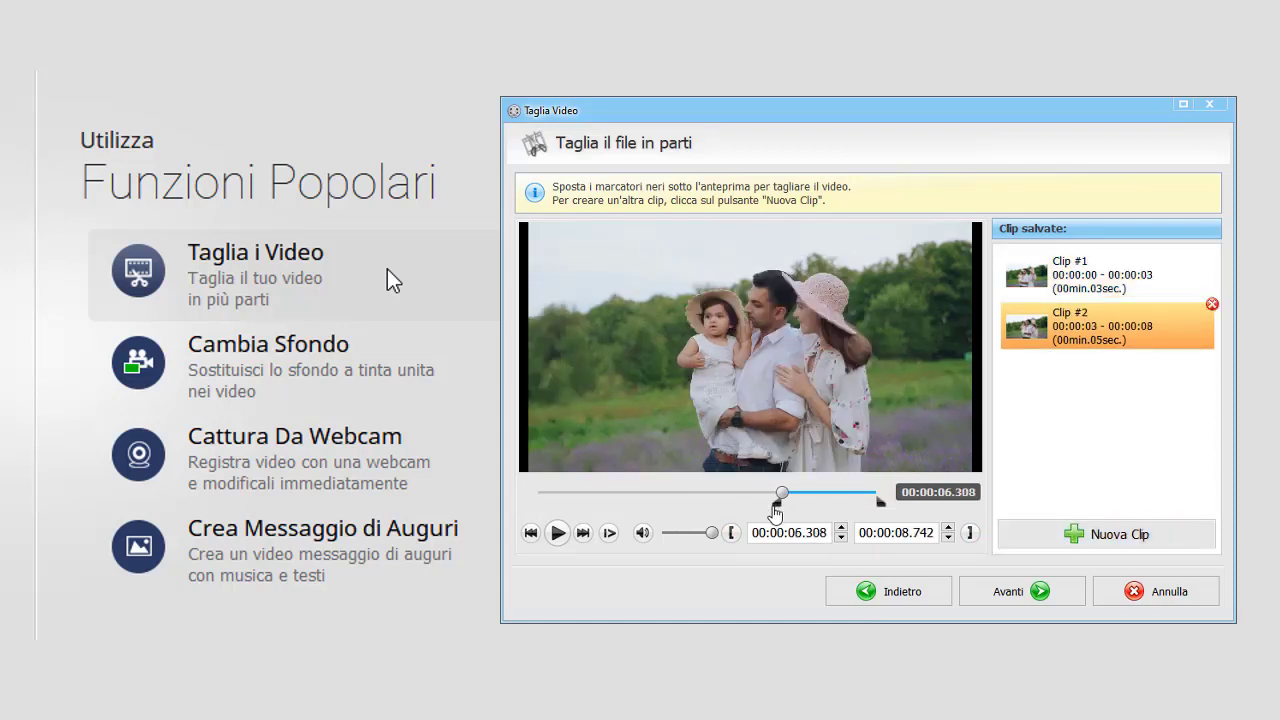
pyautogui.click(1062, 541)
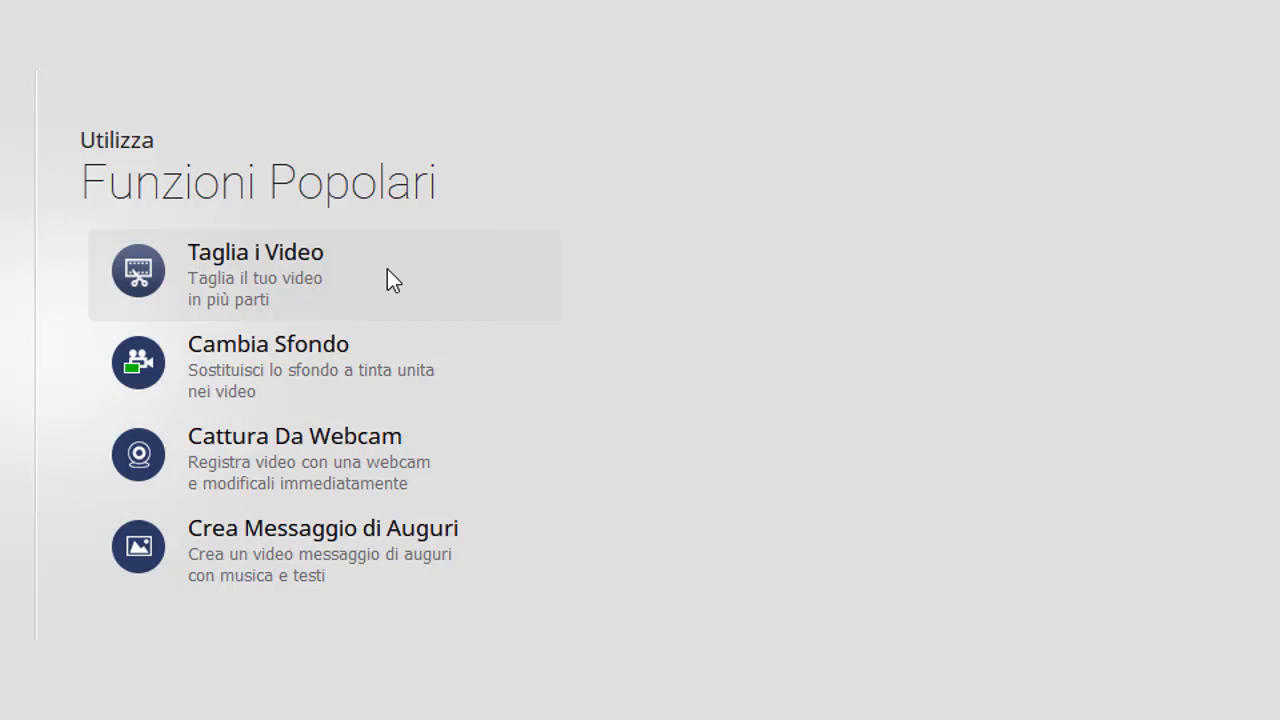
# Start a background replacement for smaller.mp4 with Cambia Sfondo and load 01.mp4 as the new background.
pyautogui.click(396, 363)
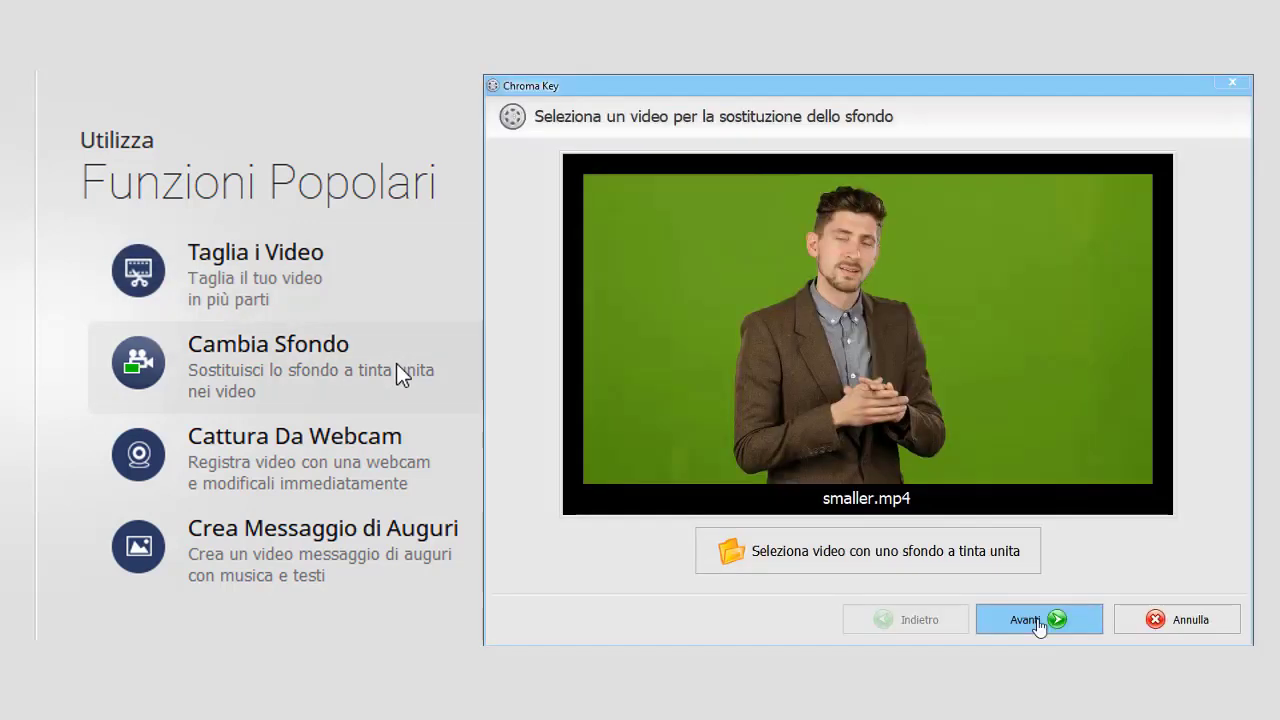
pyautogui.click(1040, 622)
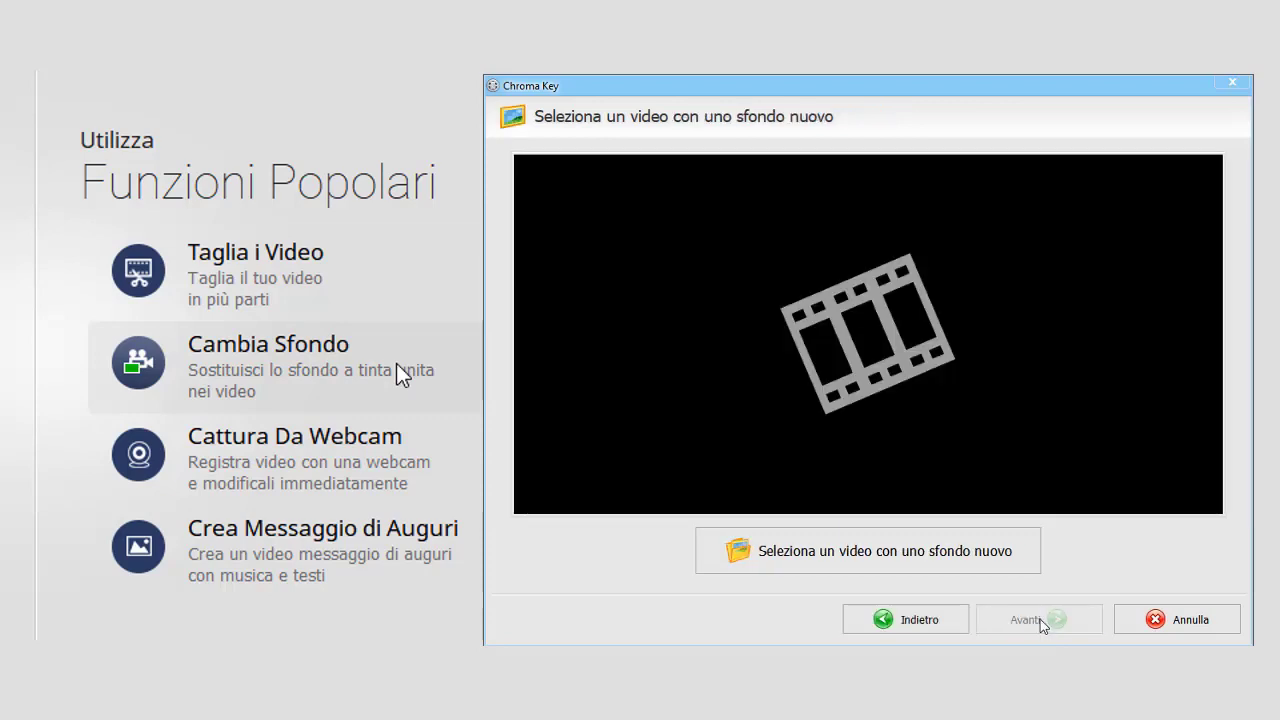
pyautogui.click(957, 551)
pyautogui.click(718, 280)
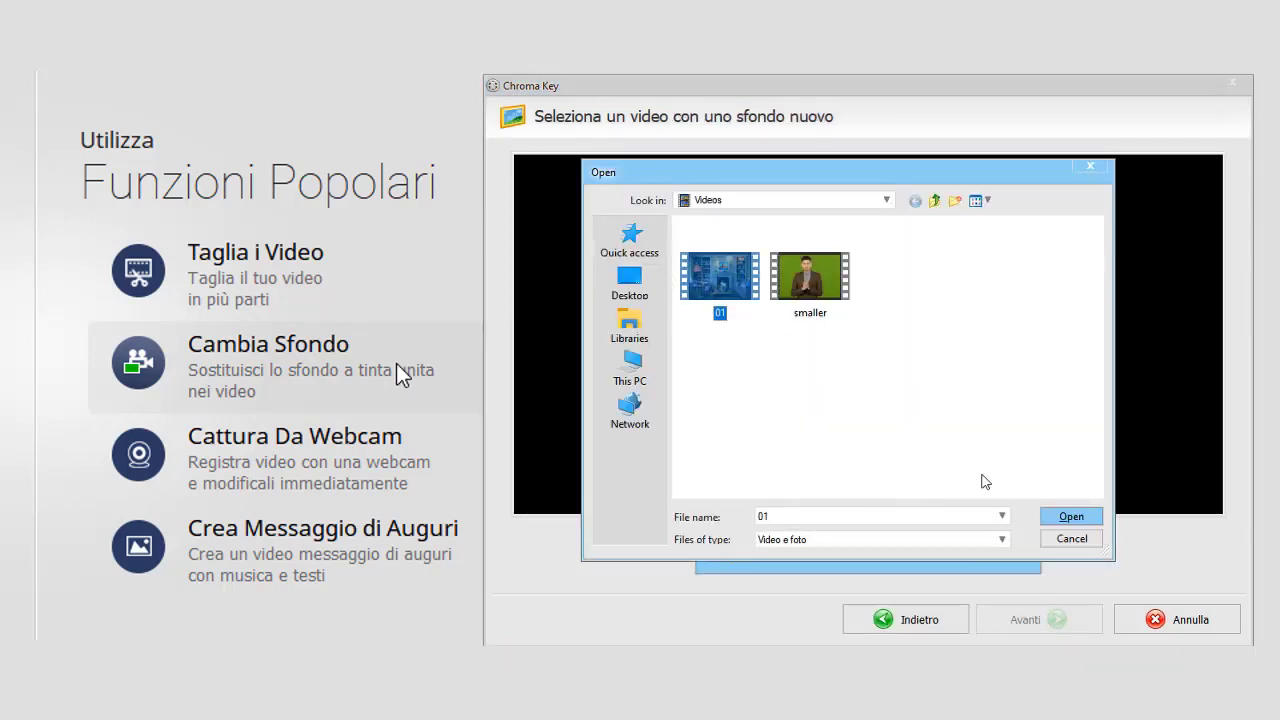
pyautogui.click(1060, 517)
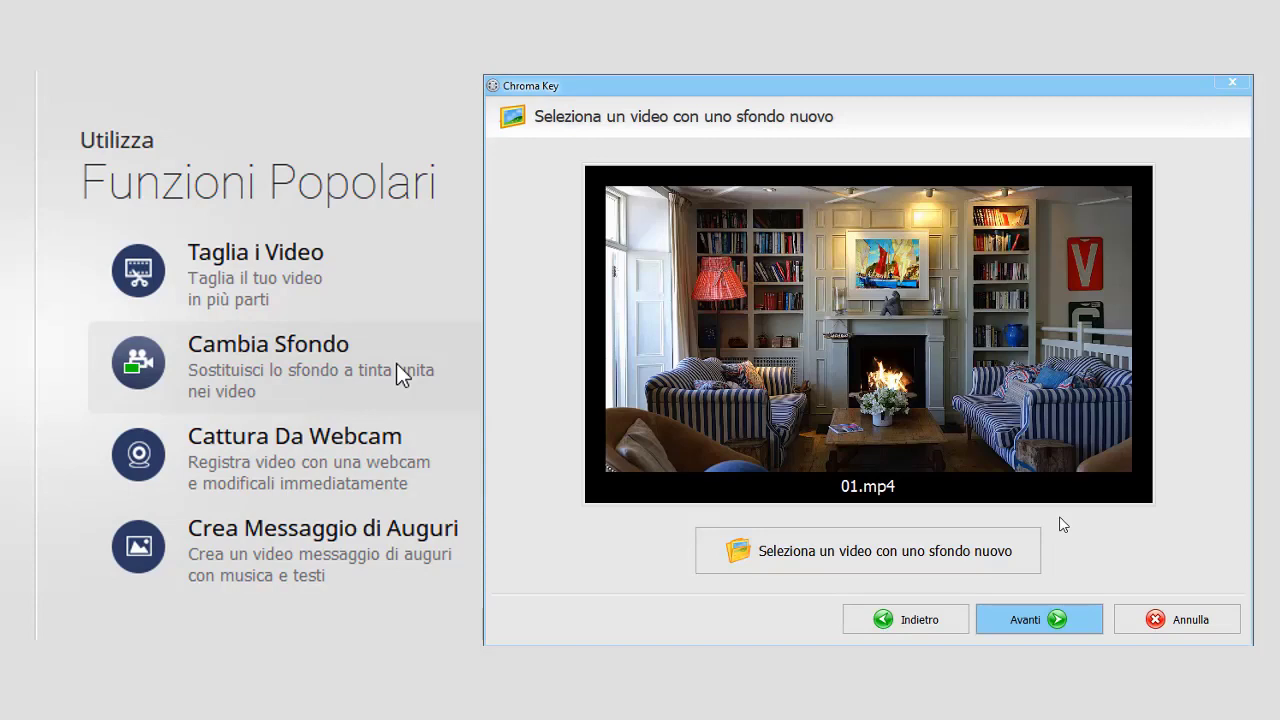
# Key out the green background, set Tolleranza to 93.20 and Sfumatura to 9.50, and play back the result.
pyautogui.click(1068, 617)
pyautogui.click(1034, 379)
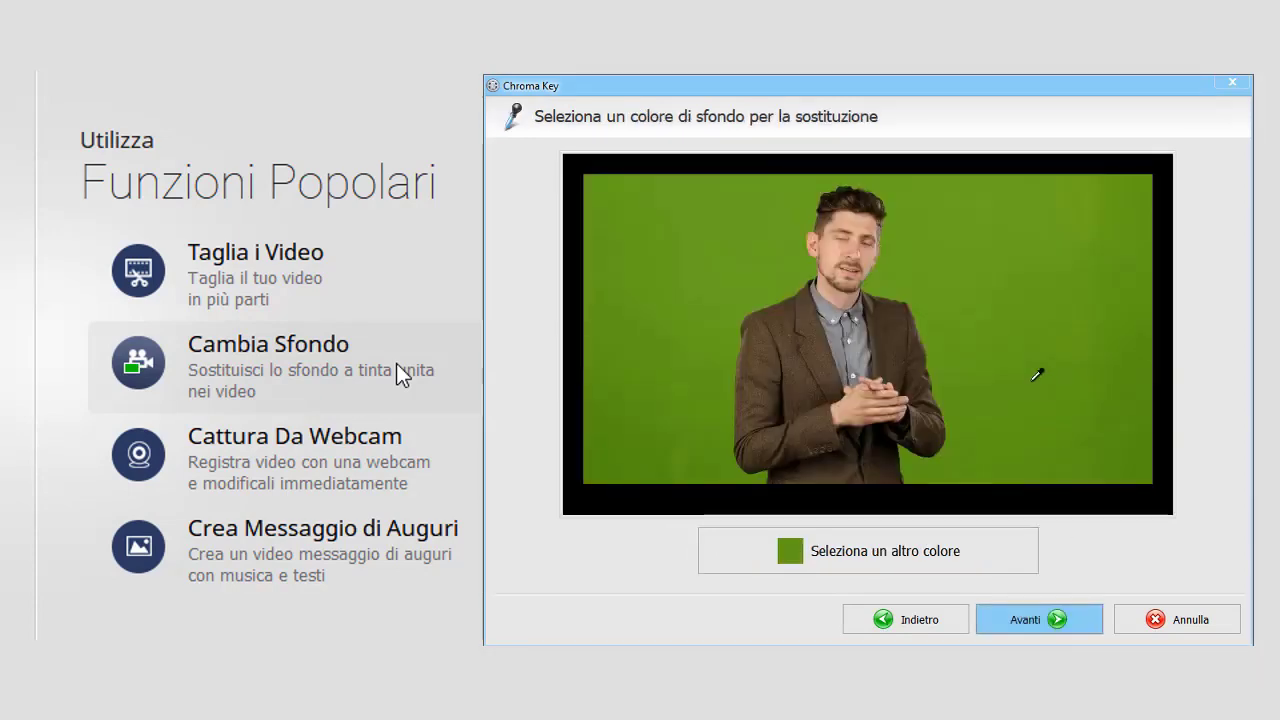
pyautogui.click(1062, 600)
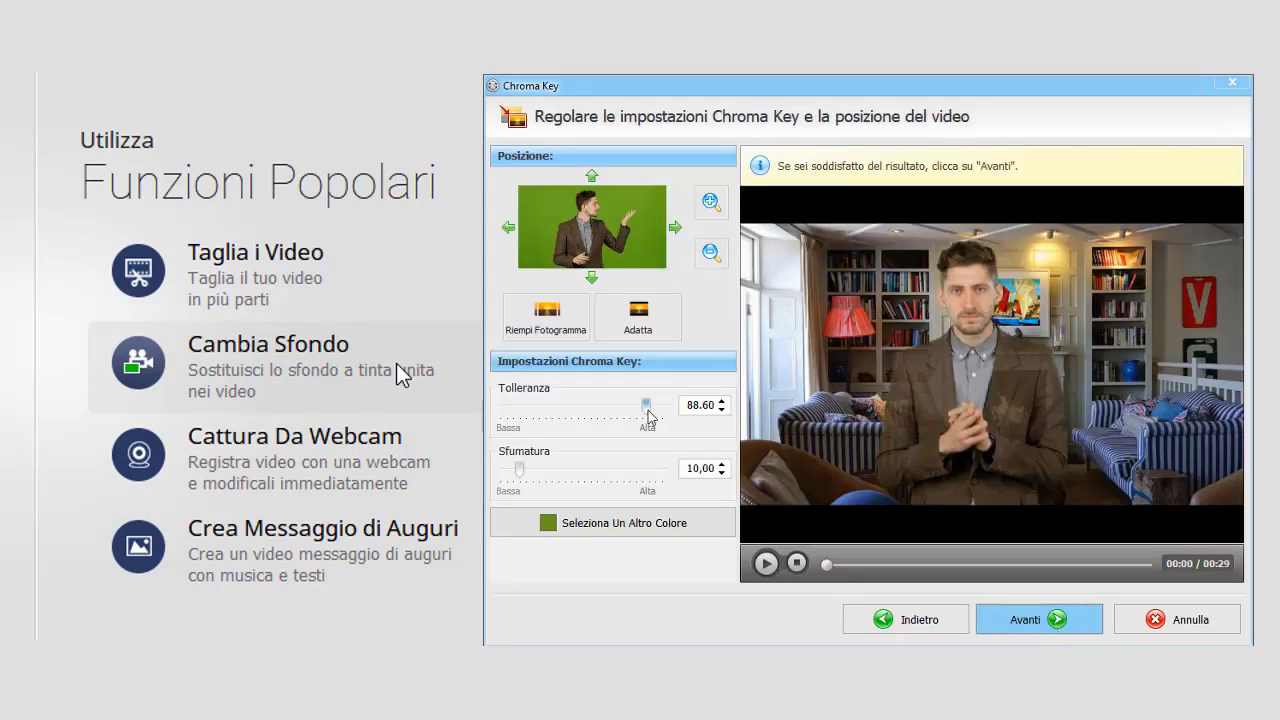
pyautogui.moveTo(648, 409); pyautogui.dragTo(652, 411)
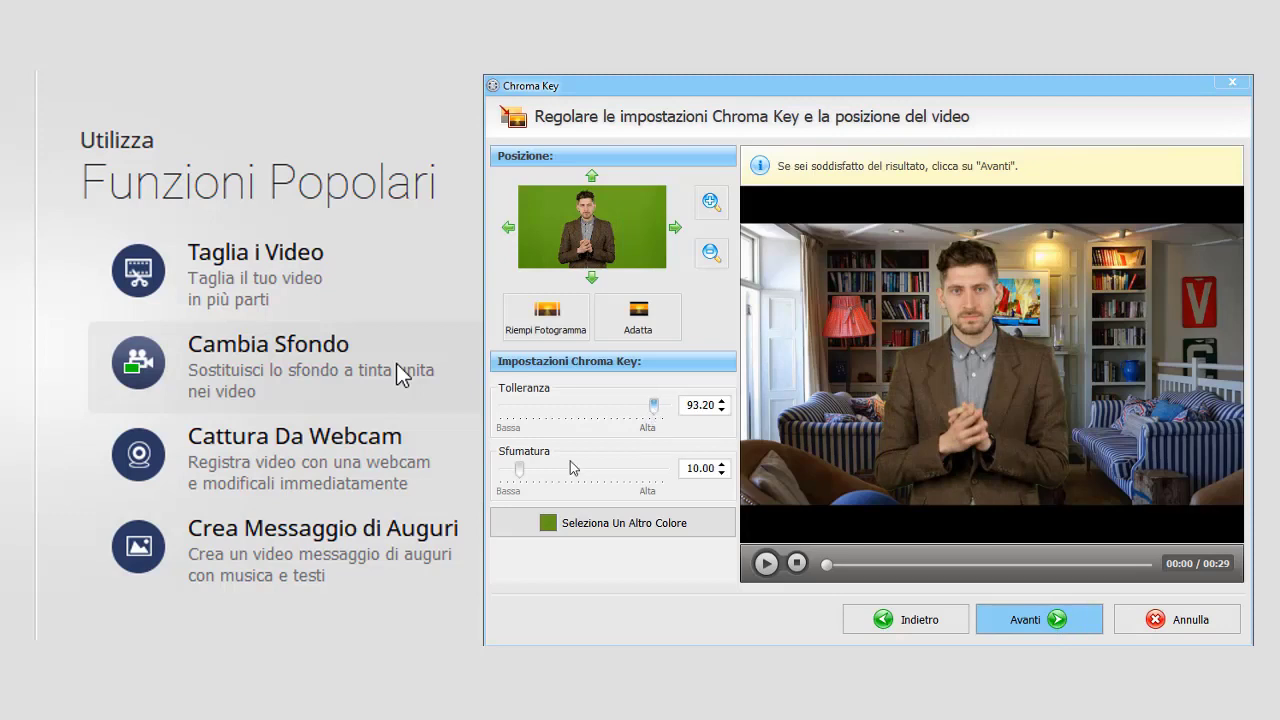
pyautogui.moveTo(519, 469); pyautogui.dragTo(517, 469)
pyautogui.click(765, 564)
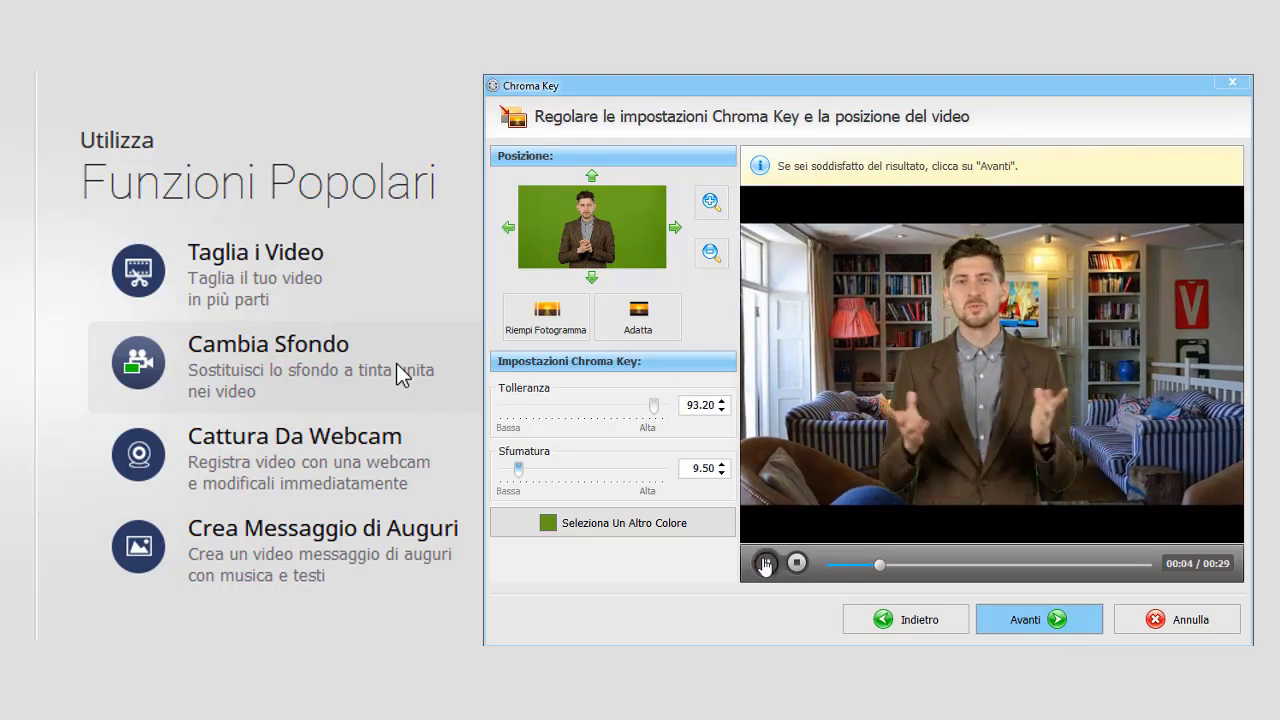
pyautogui.press('Escape')
# View the Cattura Da Webcam recording window and close it.
pyautogui.click(416, 448)
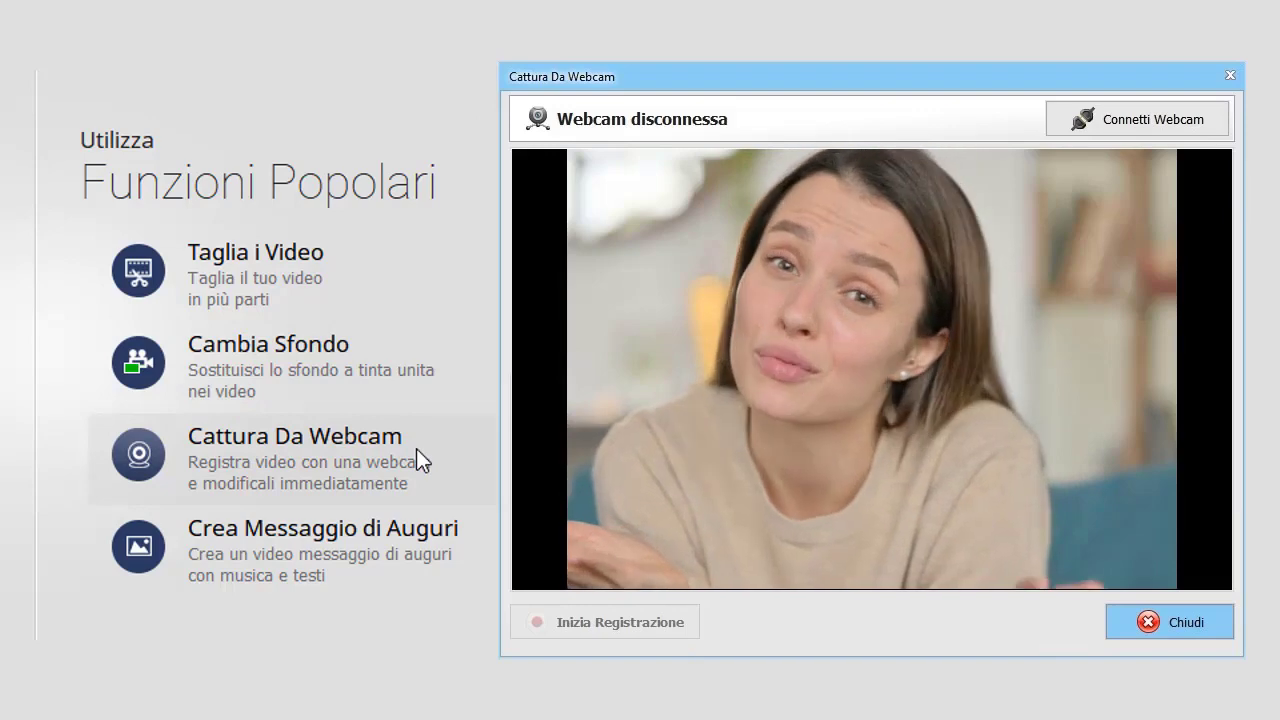
pyautogui.press('Escape')
# Create a greeting video from the party clip with the light-blue floral Happy Birthday frame and the styled text "Buon compleanno!".
pyautogui.click(417, 546)
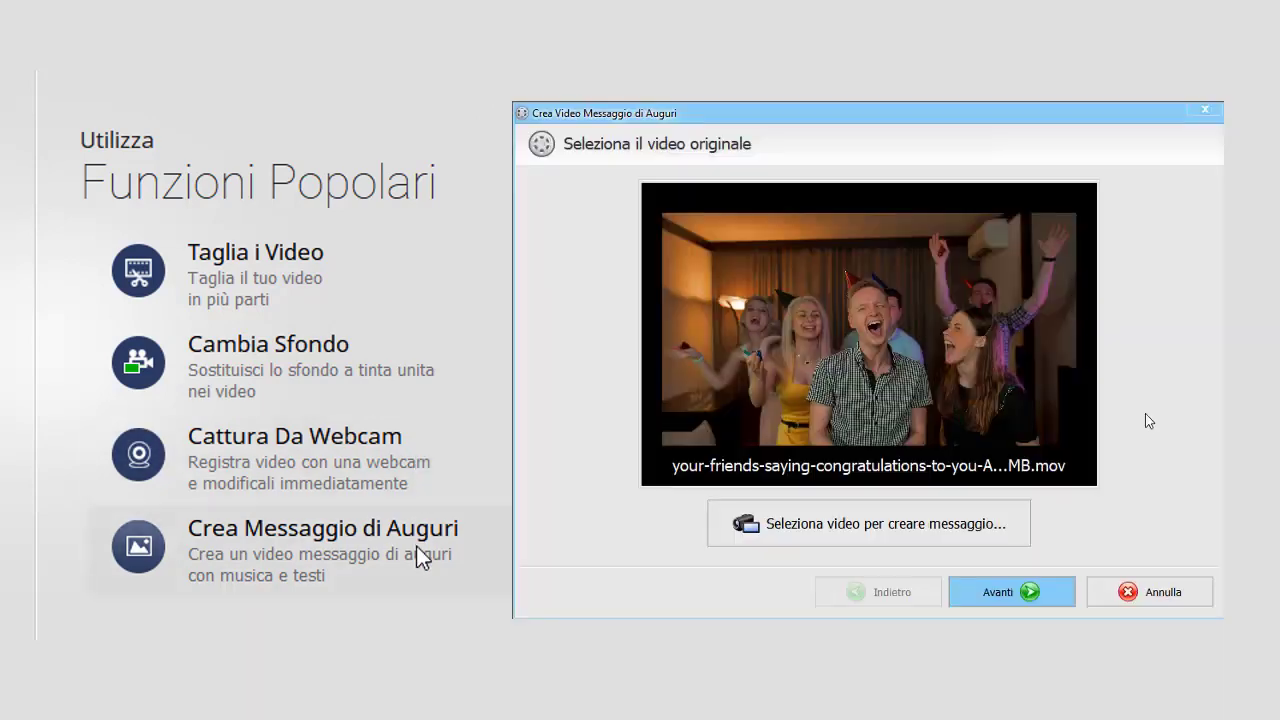
pyautogui.click(1036, 601)
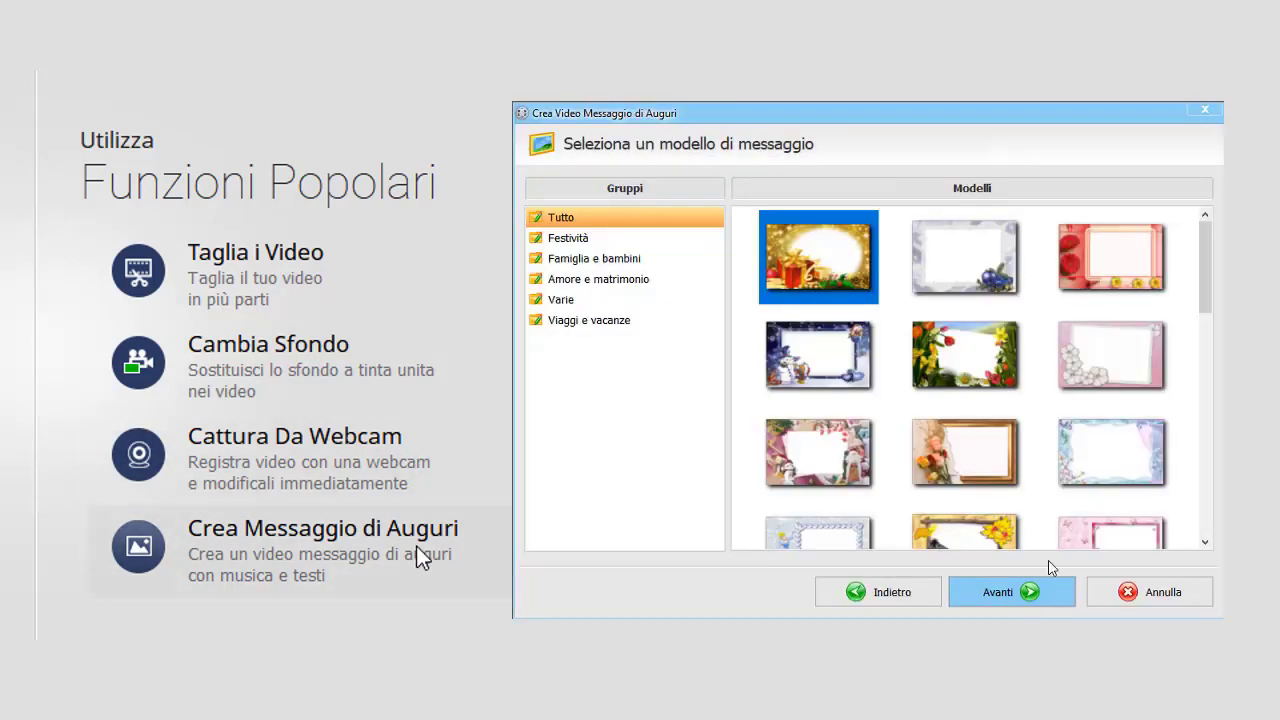
pyautogui.scroll(-3, 1204, 296)
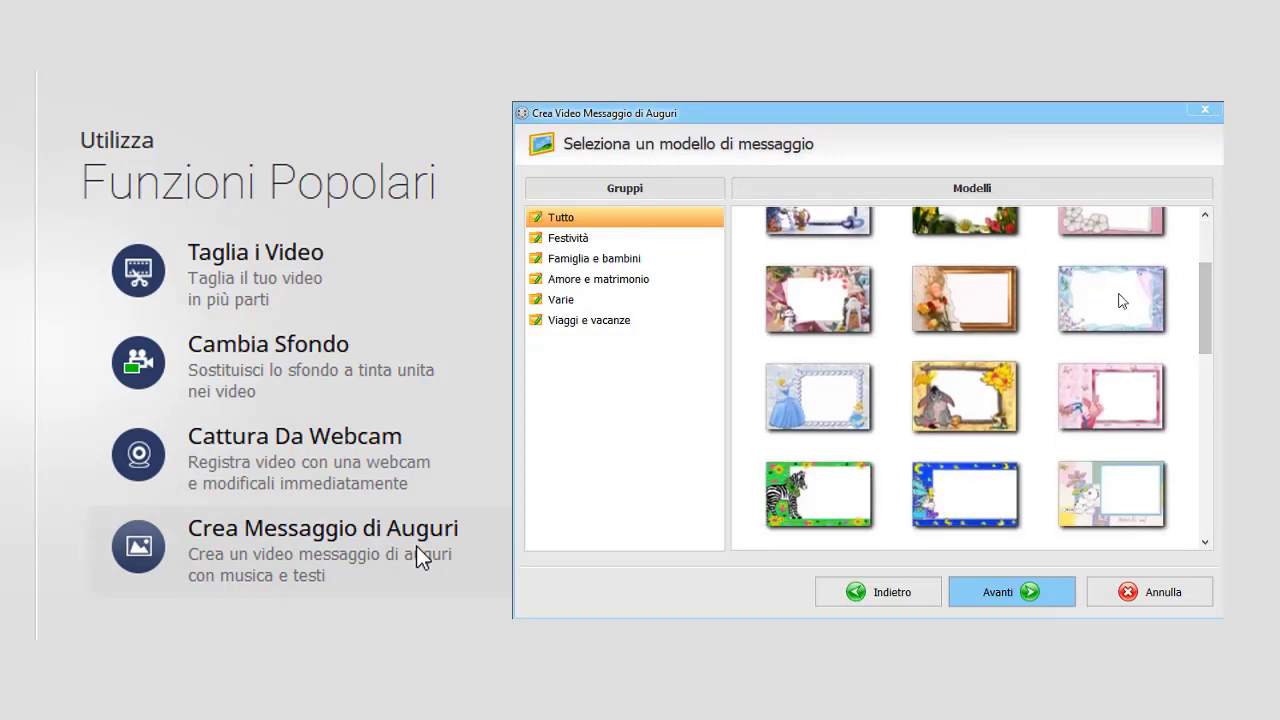
pyautogui.click(1030, 592)
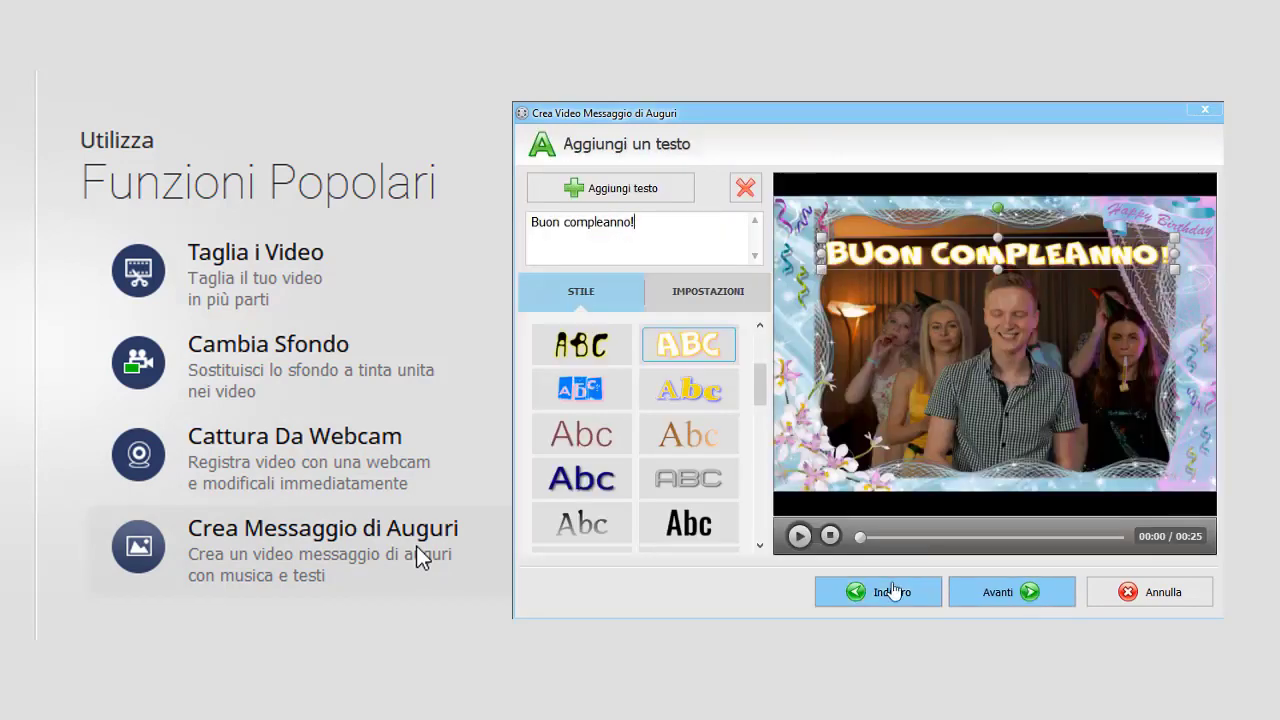